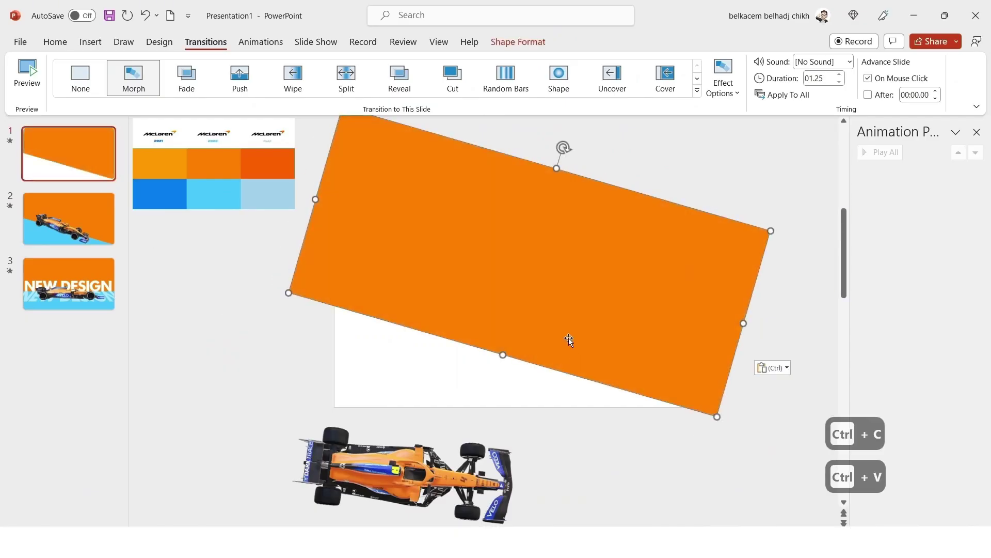
Drag the tilted orange banner up-right off the McLaren logo and nudge the spider logo to centre
{"action": "left_click_drag", "start_coordinate": [568, 341], "coordinate": [630, 173]}
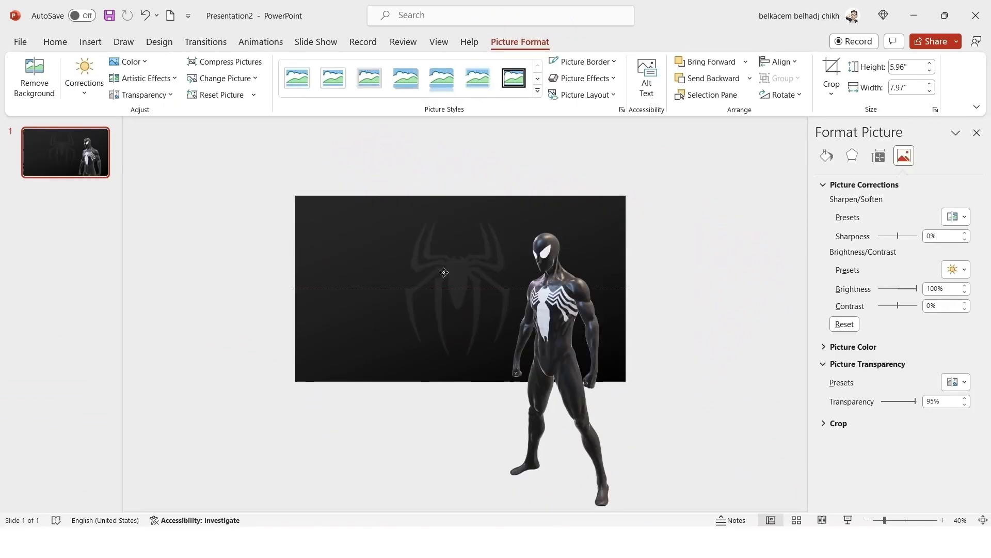
{"action": "left_click_drag", "start_coordinate": [444, 272], "coordinate": [445, 276]}
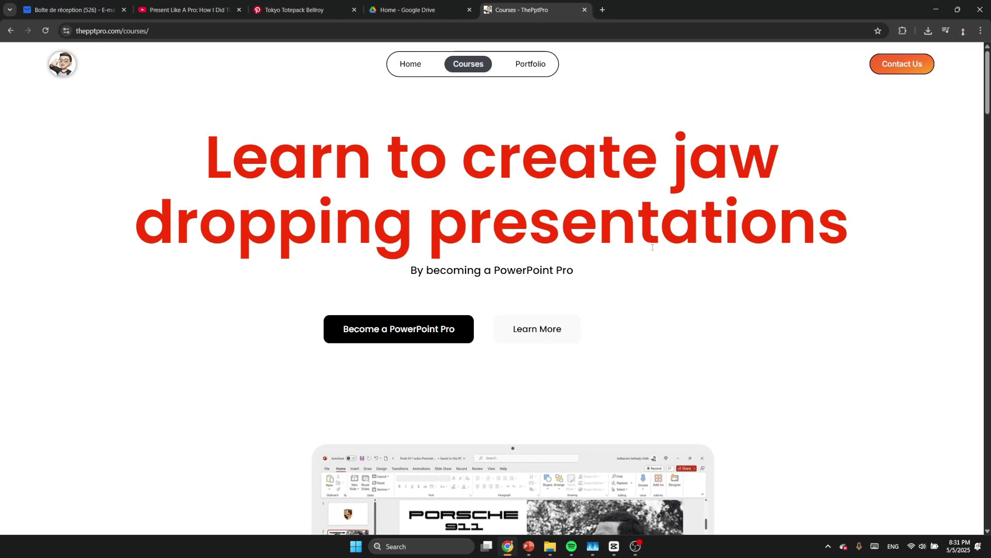
{"action": "scroll", "coordinate": [650, 244], "scroll_direction": "down", "scroll_amount": 6}
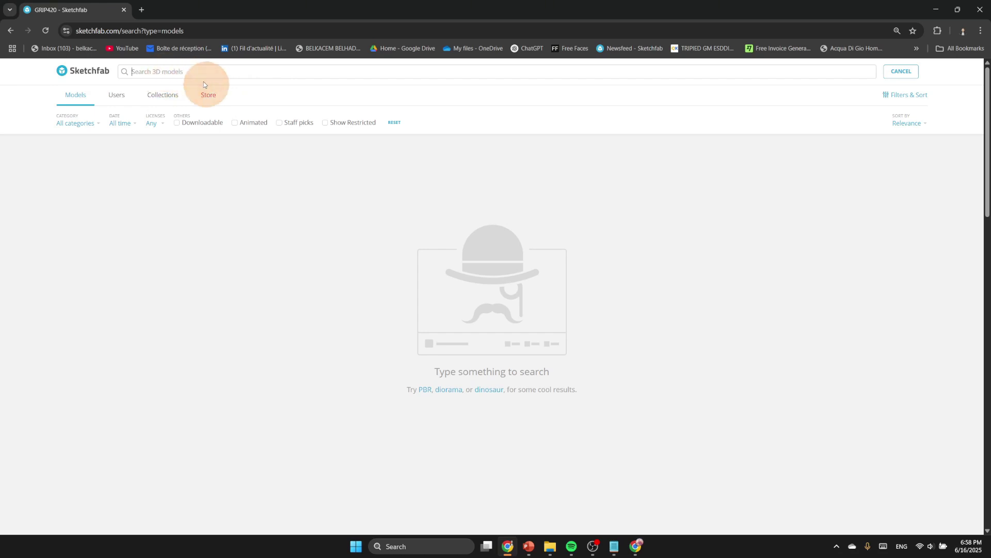
Search Sketchfab for 'human cell' and open the Human Cell model's page
{"action": "type", "text": "human "}
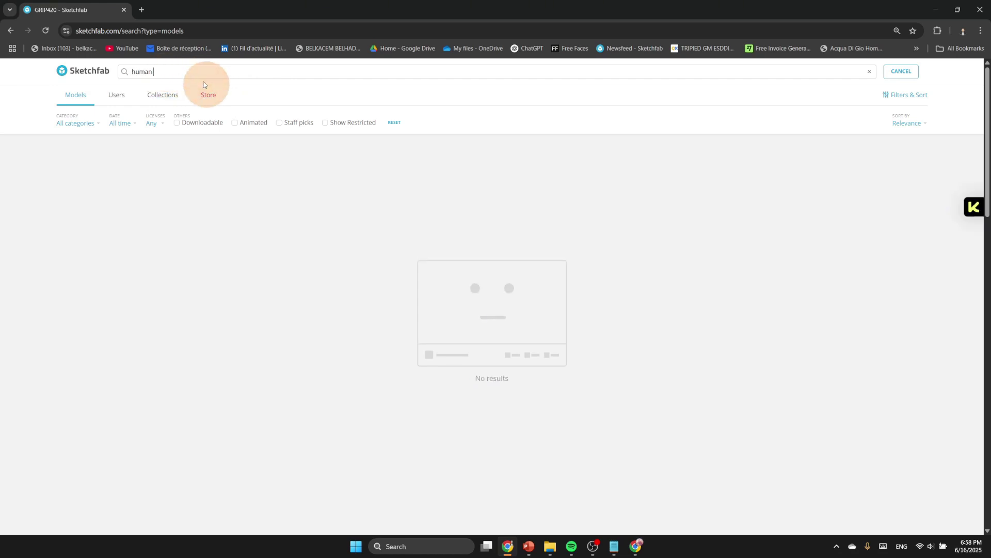
{"action": "type", "text": "cell"}
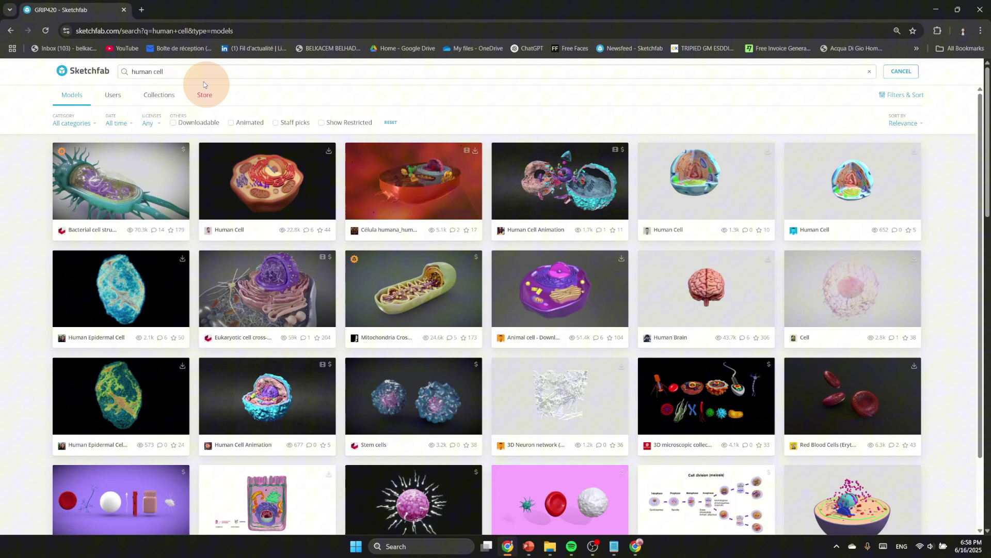
{"action": "left_click", "coordinate": [276, 170]}
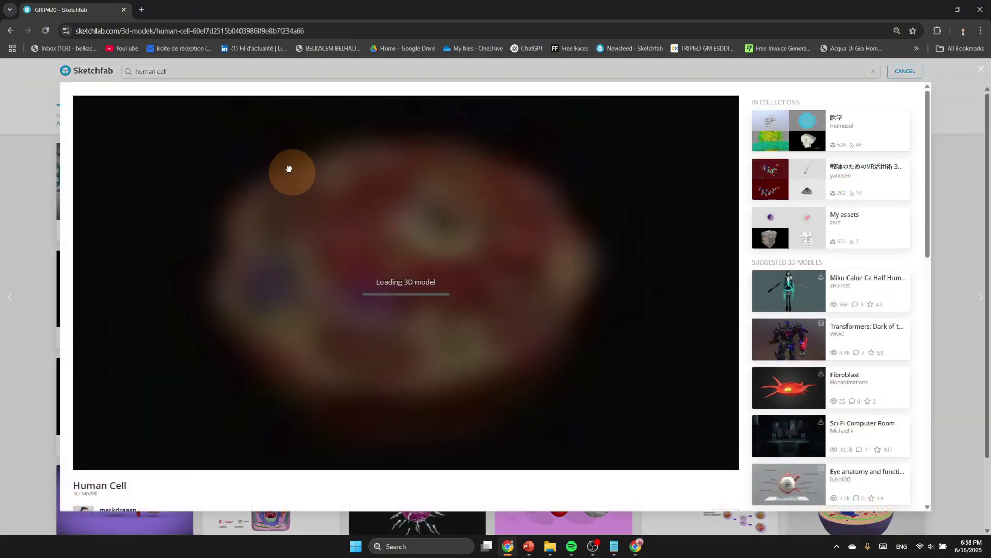
{"action": "left_click", "coordinate": [316, 320]}
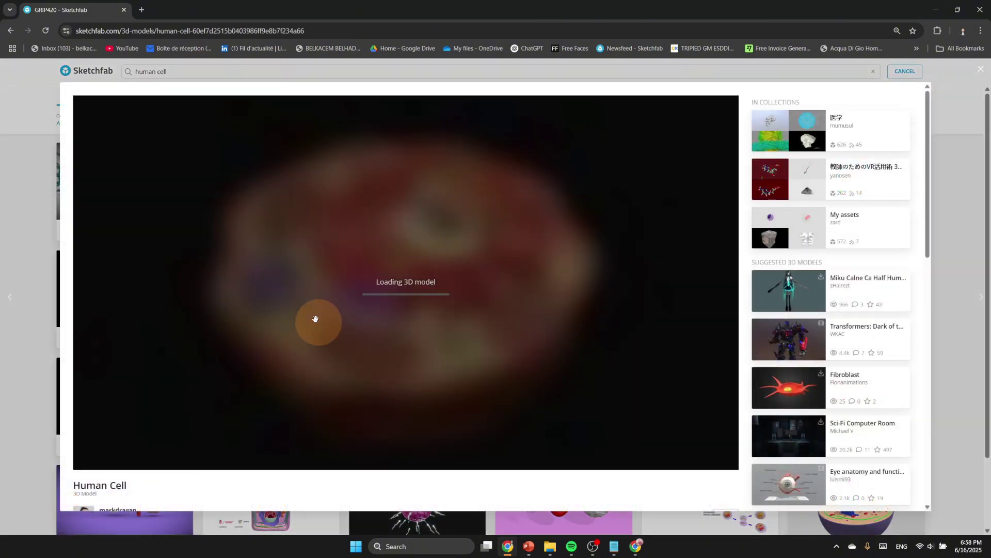
{"action": "mouse_move", "coordinate": [314, 337]}
{"action": "left_mouse_down"}
{"action": "mouse_move", "coordinate": [265, 404]}
{"action": "mouse_move", "coordinate": [315, 500]}
{"action": "left_mouse_up"}
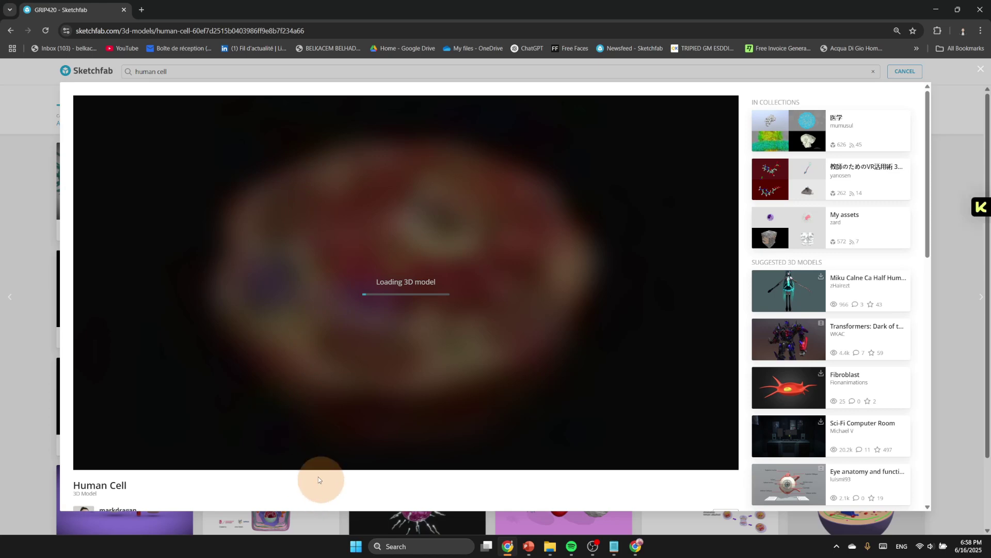
{"action": "scroll", "coordinate": [318, 476], "scroll_direction": "down", "scroll_amount": 4}
Download the Human Cell model in GLB format and close the download options
{"action": "left_click", "coordinate": [117, 345]}
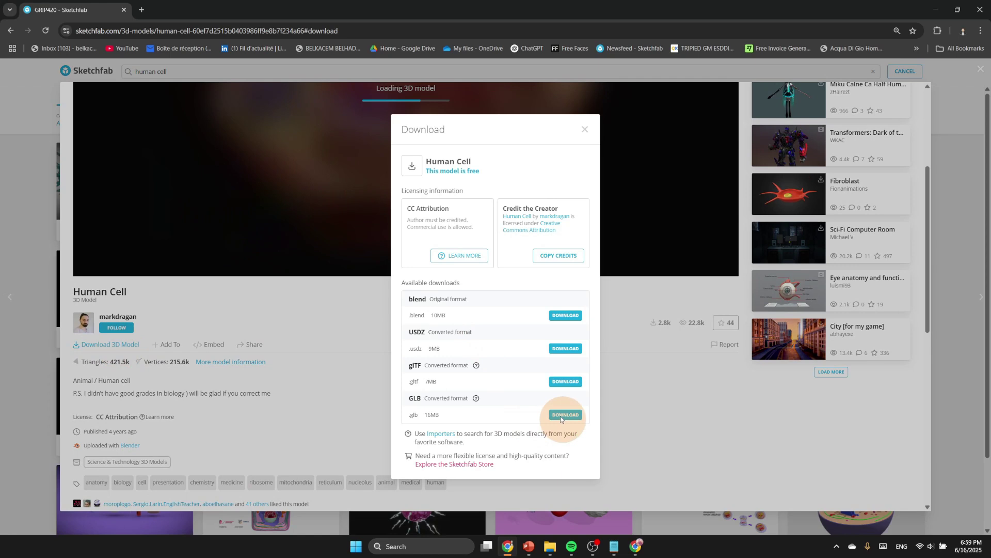
{"action": "left_click", "coordinate": [561, 417]}
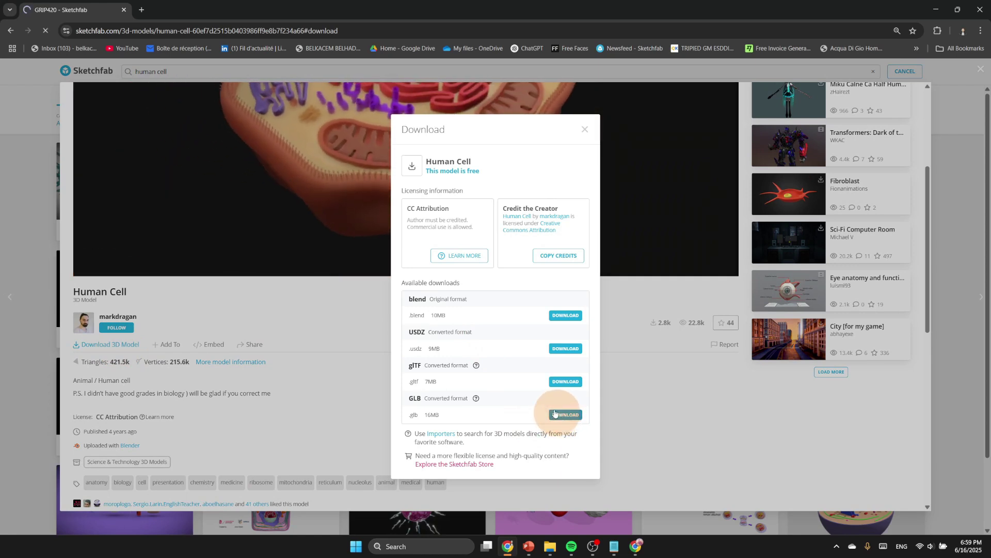
{"action": "left_click", "coordinate": [638, 310]}
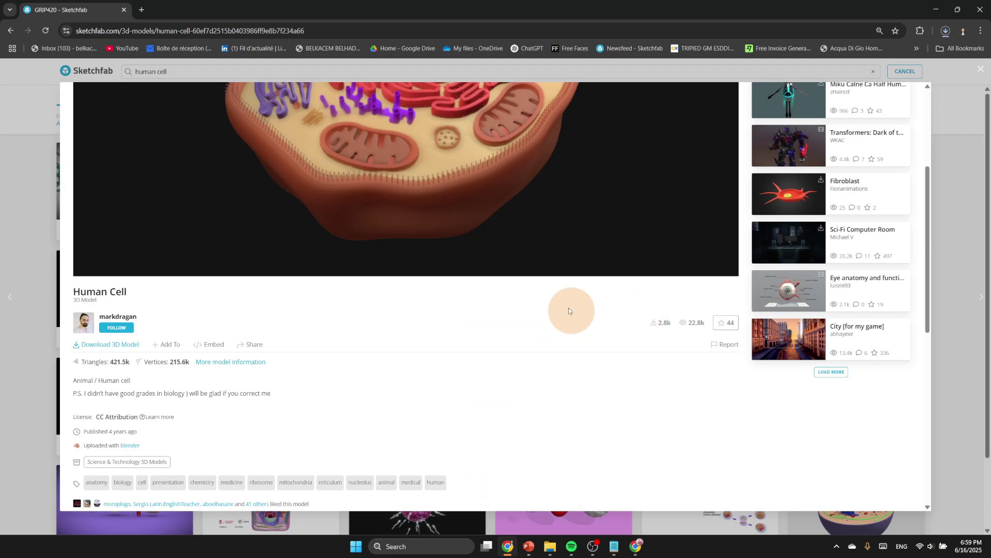
Set the blank slide's background to a solid Black fill via Format Background
{"action": "key", "text": "alt+Tab"}
{"action": "scroll", "coordinate": [512, 248], "scroll_direction": "down", "scroll_amount": 2, "text": "ctrl"}
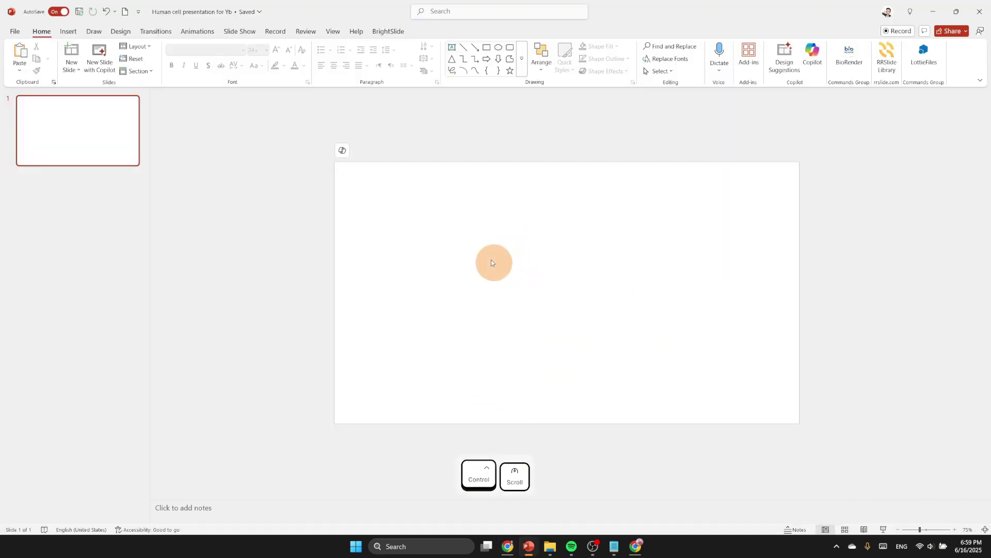
{"action": "right_click", "coordinate": [454, 227]}
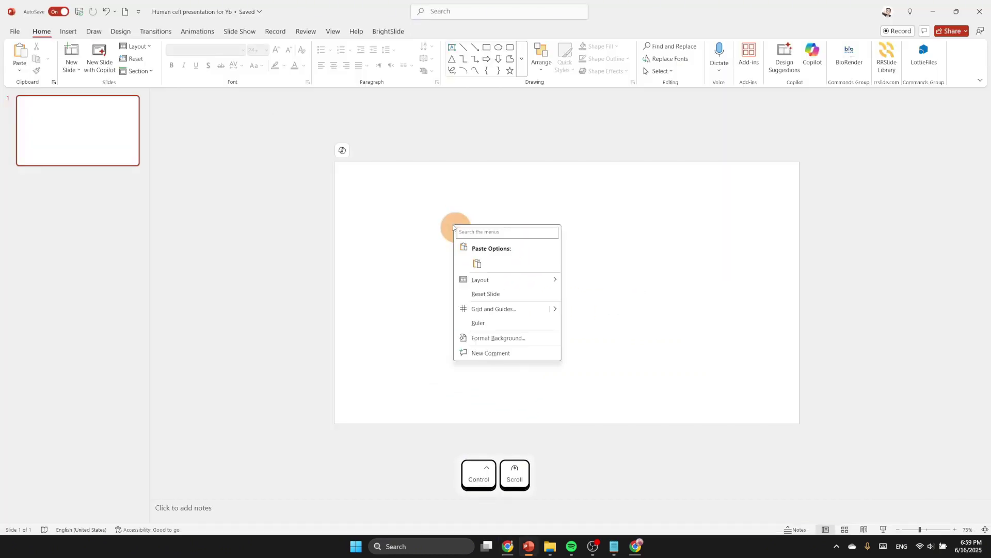
{"action": "left_click", "coordinate": [499, 341]}
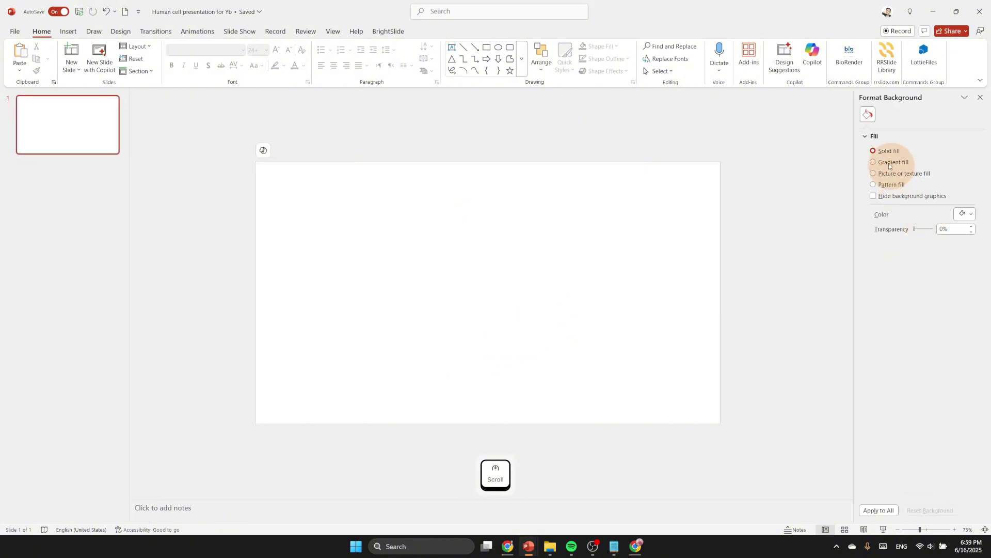
{"action": "left_click", "coordinate": [964, 213]}
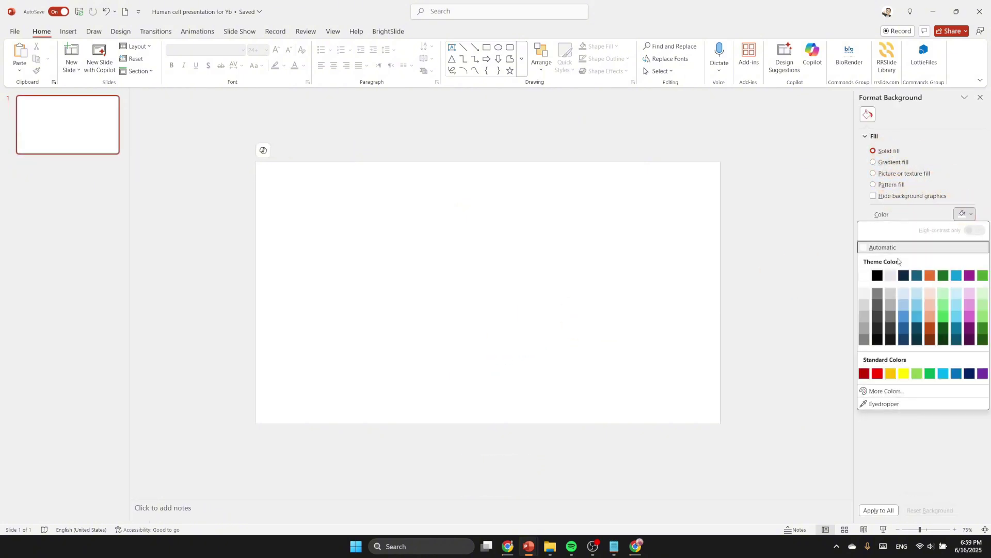
{"action": "left_click", "coordinate": [879, 277]}
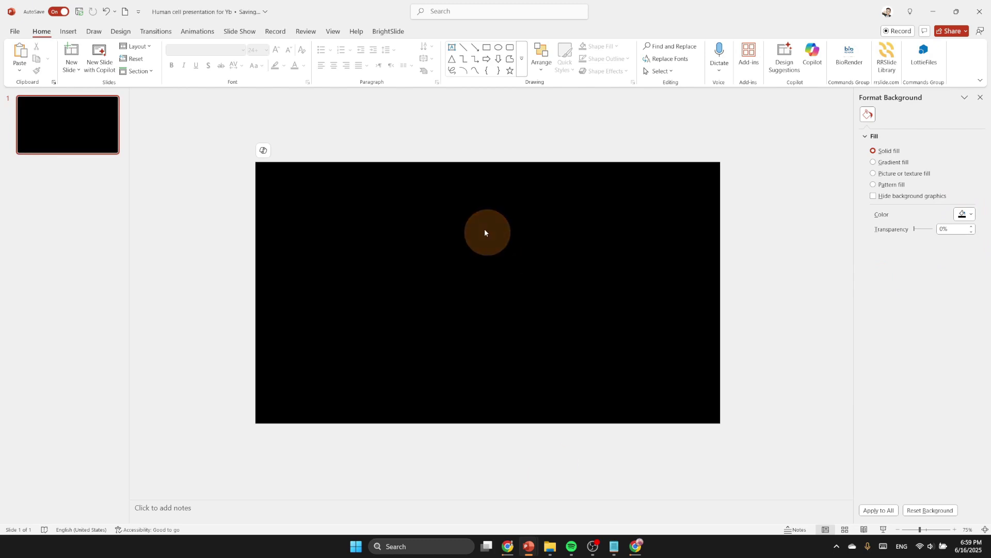
Drag the human_cell (1) 3D file from File Explorer onto the black slide
{"action": "left_click", "coordinate": [550, 546]}
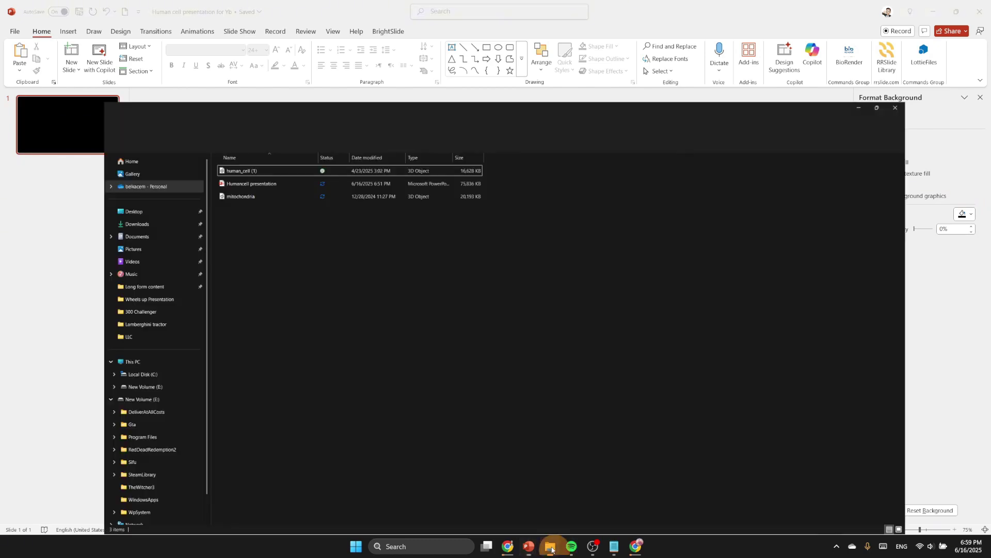
{"action": "left_click", "coordinate": [187, 88]}
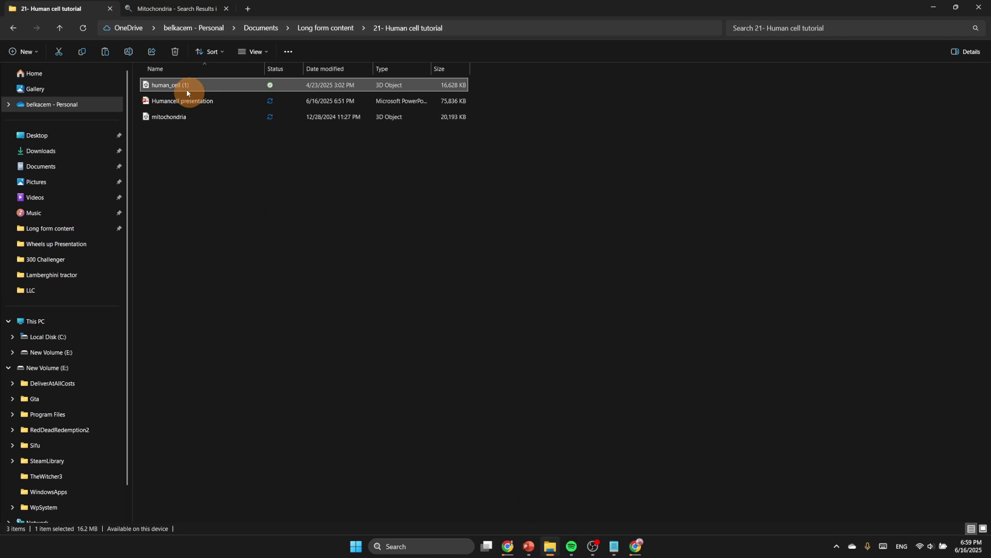
{"action": "left_click_drag", "start_coordinate": [187, 89], "coordinate": [426, 242]}
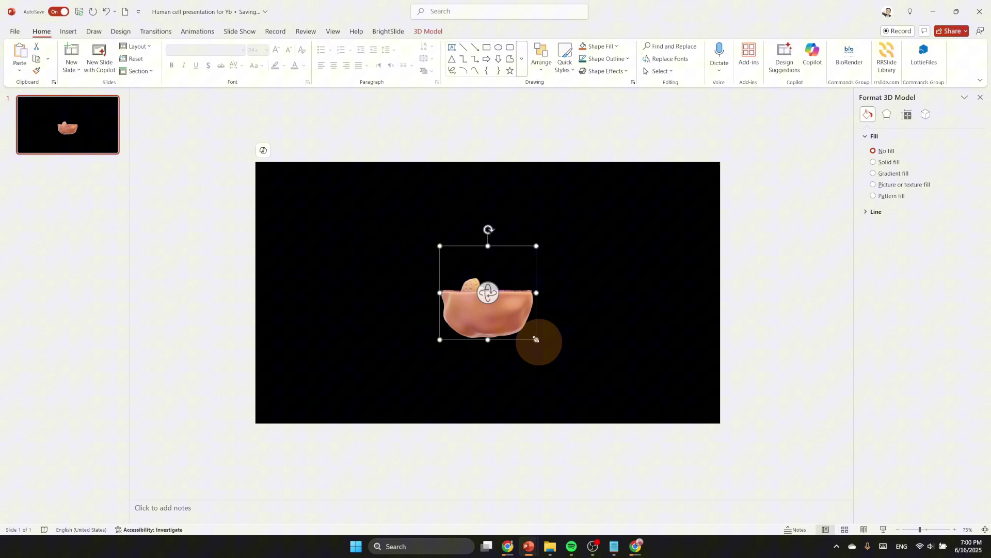
Enlarge the cell model proportionally, tilt it to show its interior, and lower it slightly
{"action": "left_click_drag", "start_coordinate": [536, 339], "coordinate": [739, 464]}
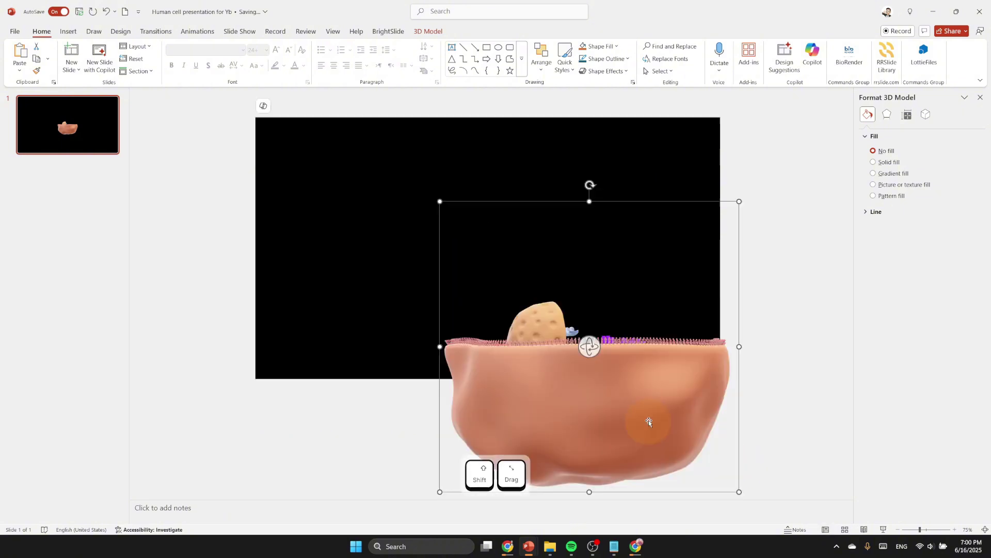
{"action": "left_click_drag", "start_coordinate": [668, 406], "coordinate": [580, 352]}
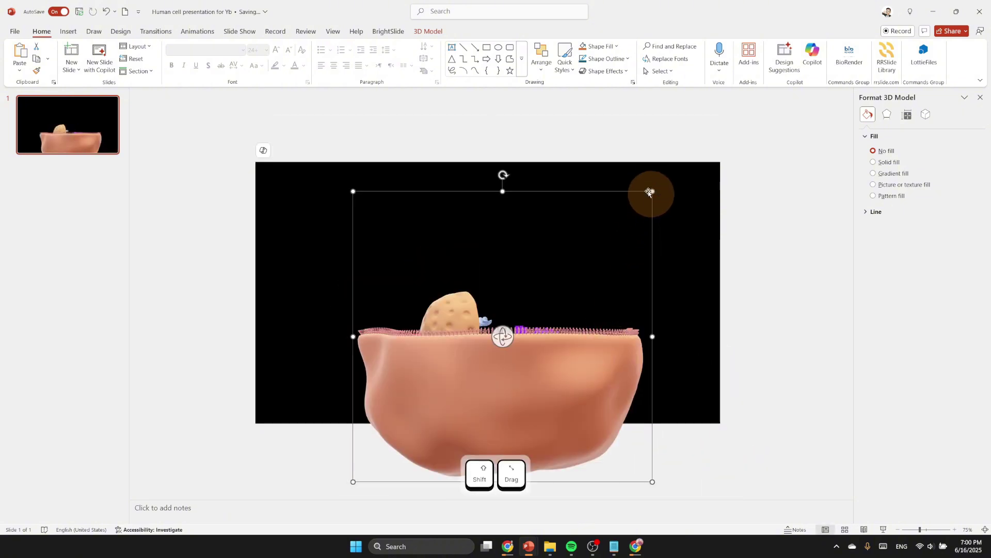
{"action": "left_click_drag", "start_coordinate": [651, 192], "coordinate": [770, 150]}
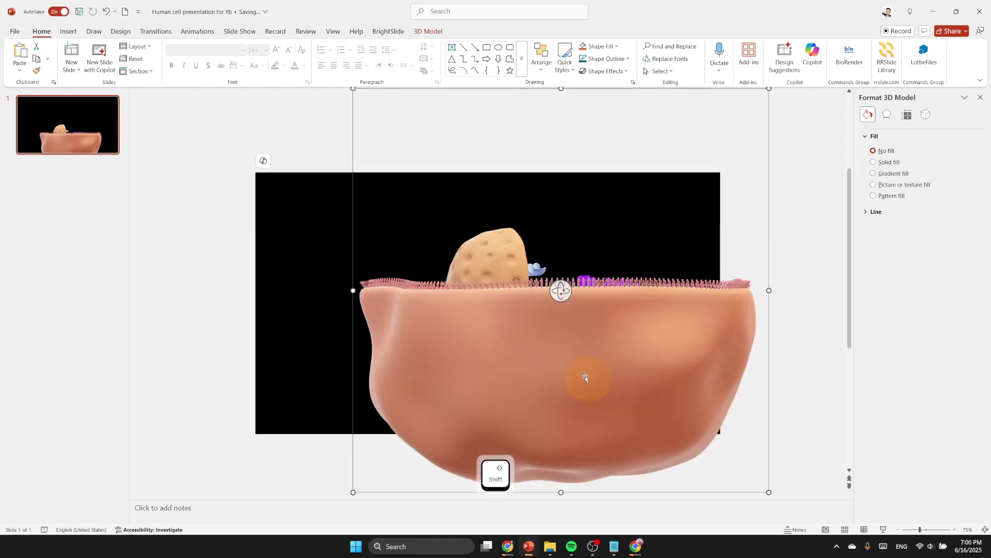
{"action": "left_click_drag", "start_coordinate": [640, 342], "coordinate": [331, 362]}
{"action": "left_click_drag", "start_coordinate": [564, 372], "coordinate": [565, 420]}
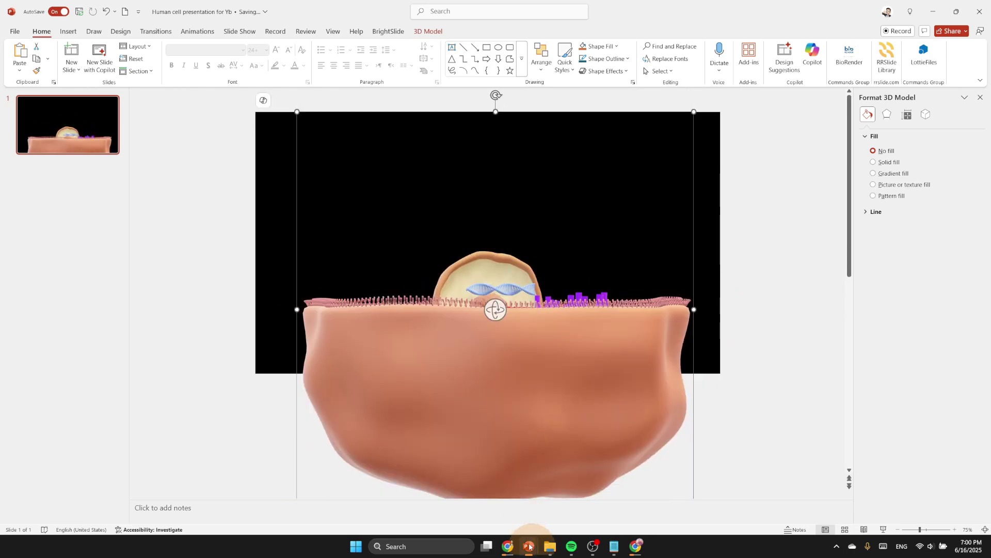
{"action": "mouse_move", "coordinate": [528, 546]}
{"action": "left_click", "coordinate": [475, 496]}
Check the Humancell title slide, then lower the Yb cell model and tilt it to show its top
{"action": "left_click", "coordinate": [73, 128]}
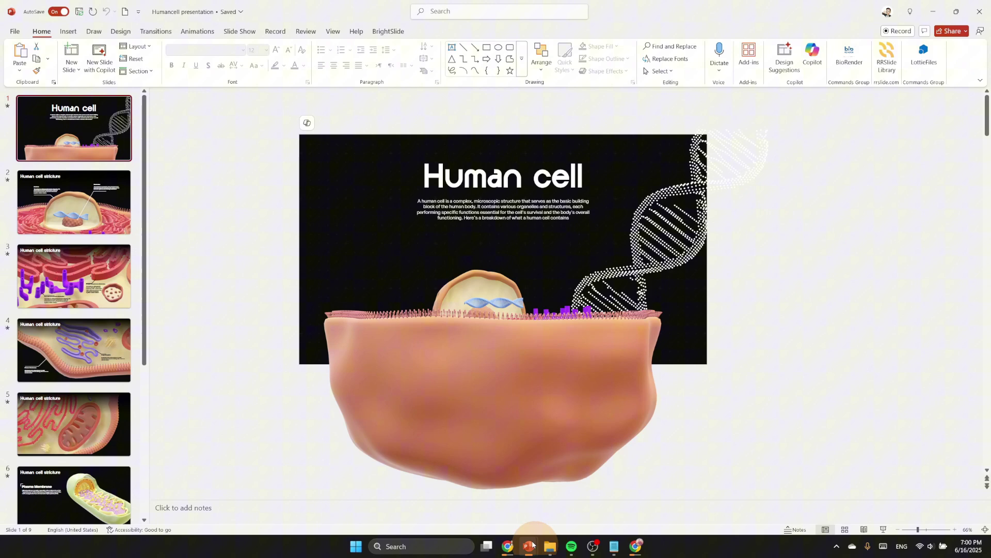
{"action": "mouse_move", "coordinate": [532, 545]}
{"action": "left_click", "coordinate": [564, 499]}
{"action": "left_click_drag", "start_coordinate": [549, 382], "coordinate": [548, 396]}
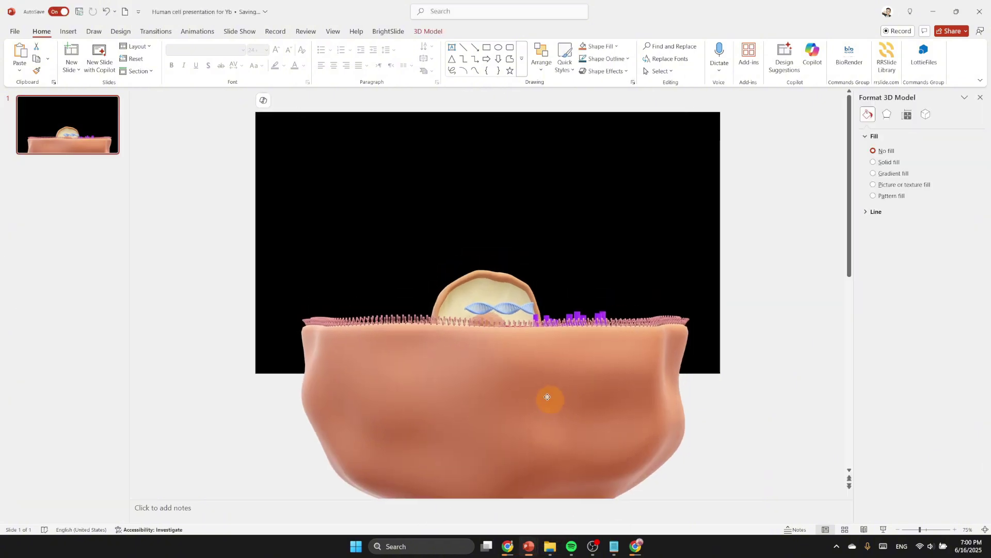
{"action": "left_click_drag", "start_coordinate": [495, 329], "coordinate": [503, 362]}
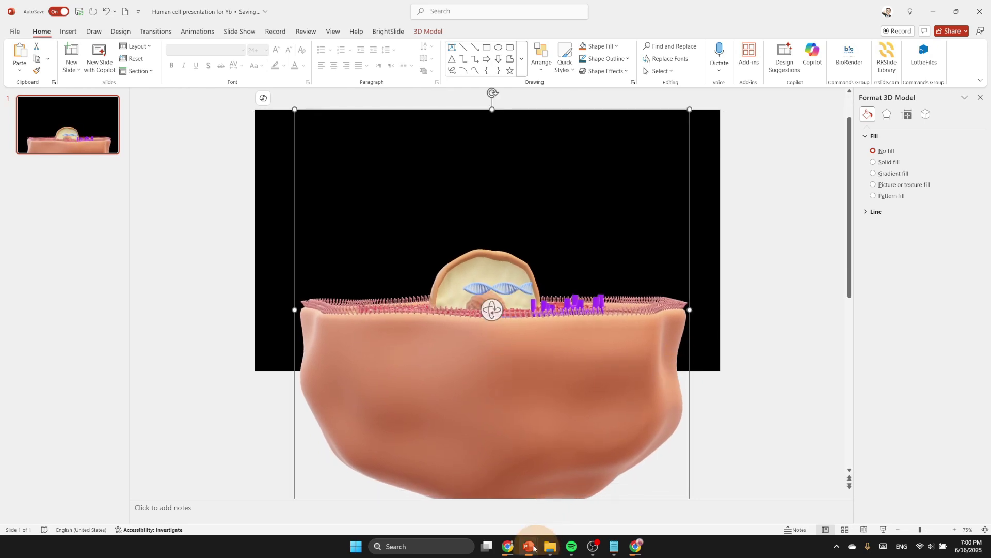
Copy the 'Human cell' title and description from Humancell and paste them onto the black slide
{"action": "mouse_move", "coordinate": [533, 547]}
{"action": "left_click", "coordinate": [473, 496]}
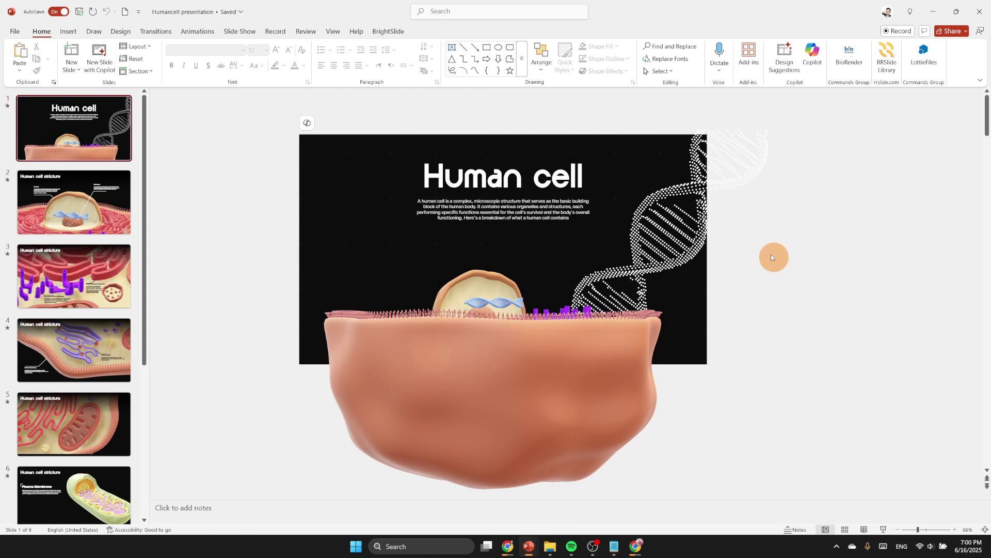
{"action": "left_click", "coordinate": [531, 178]}
{"action": "left_click", "coordinate": [532, 212], "text": "shift"}
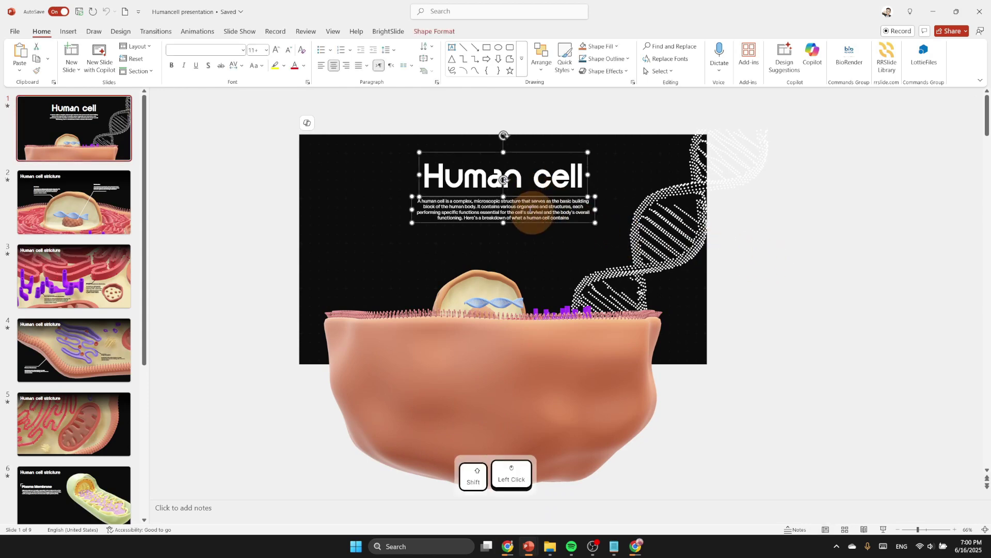
{"action": "key", "text": "ctrl+c"}
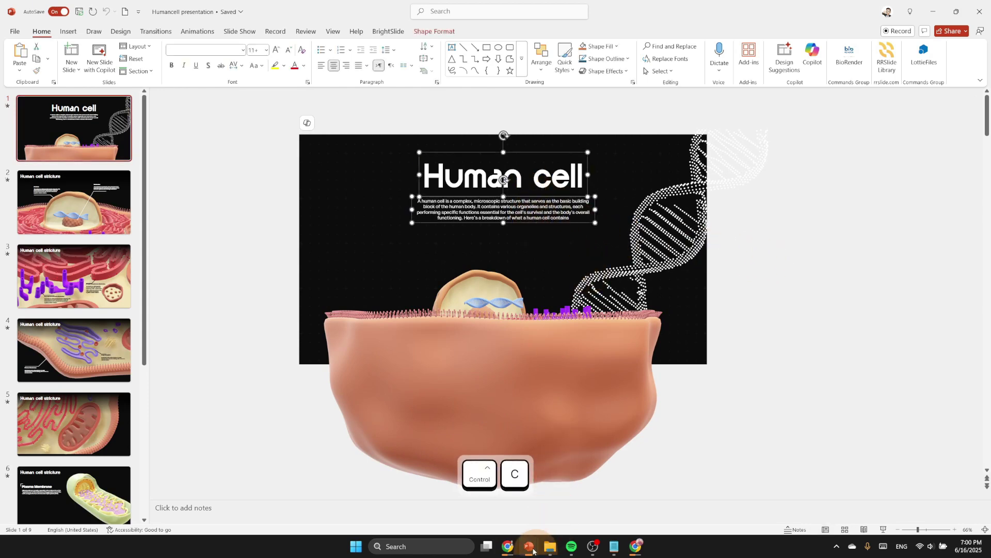
{"action": "mouse_move", "coordinate": [533, 550]}
{"action": "left_click", "coordinate": [580, 491]}
{"action": "key", "text": "ctrl+v"}
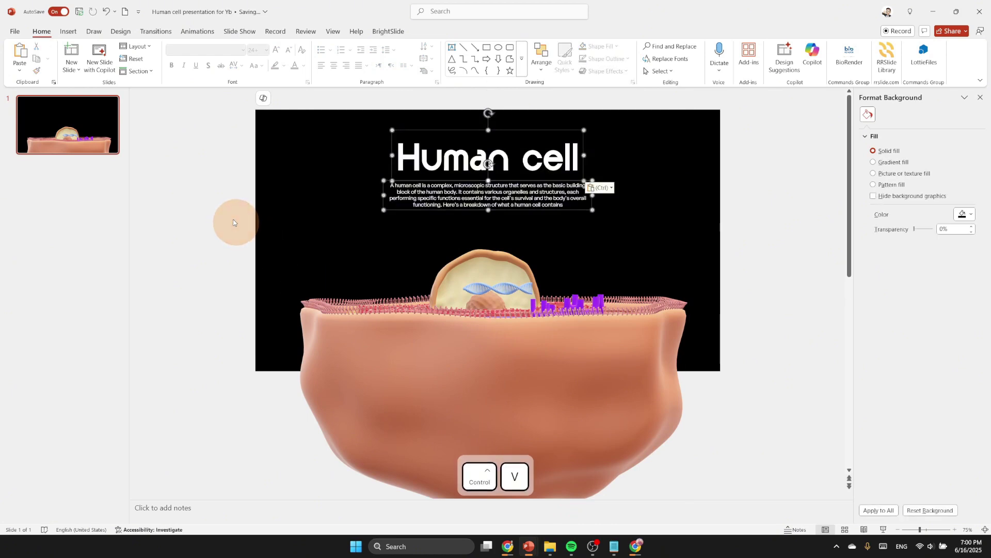
Check the pasted title on the black slide, then return to the nine-slide Humancell deck
{"action": "left_click", "coordinate": [639, 166]}
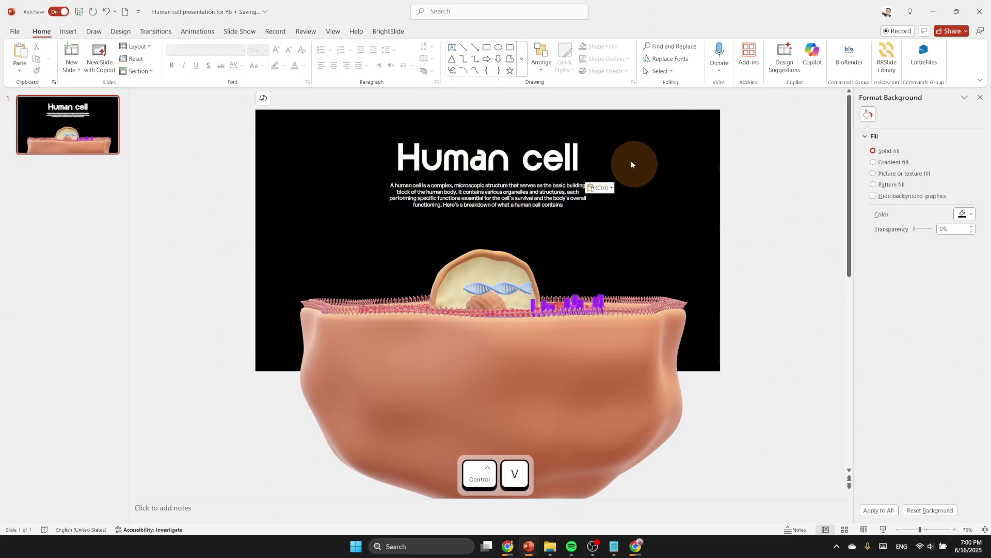
{"action": "left_click", "coordinate": [450, 134]}
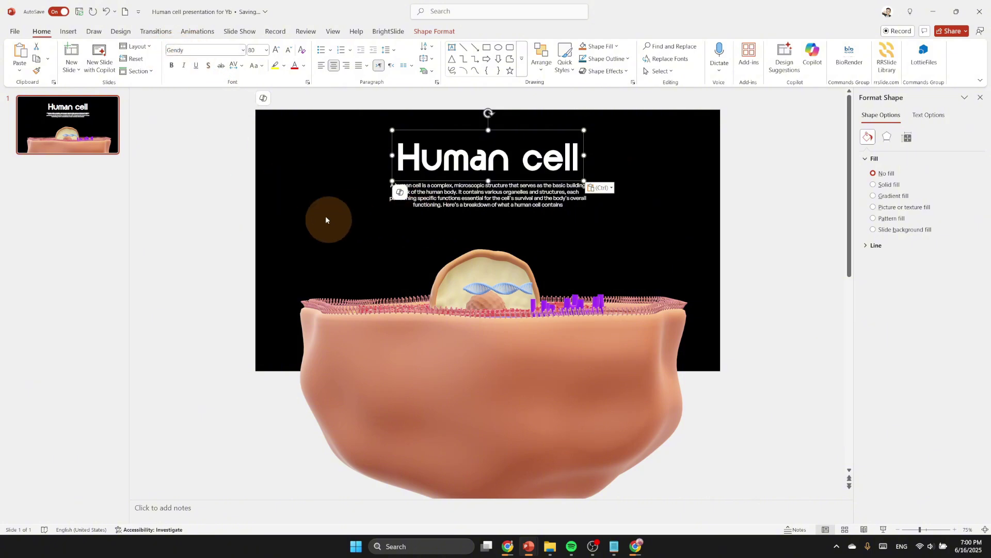
{"action": "left_click", "coordinate": [417, 207]}
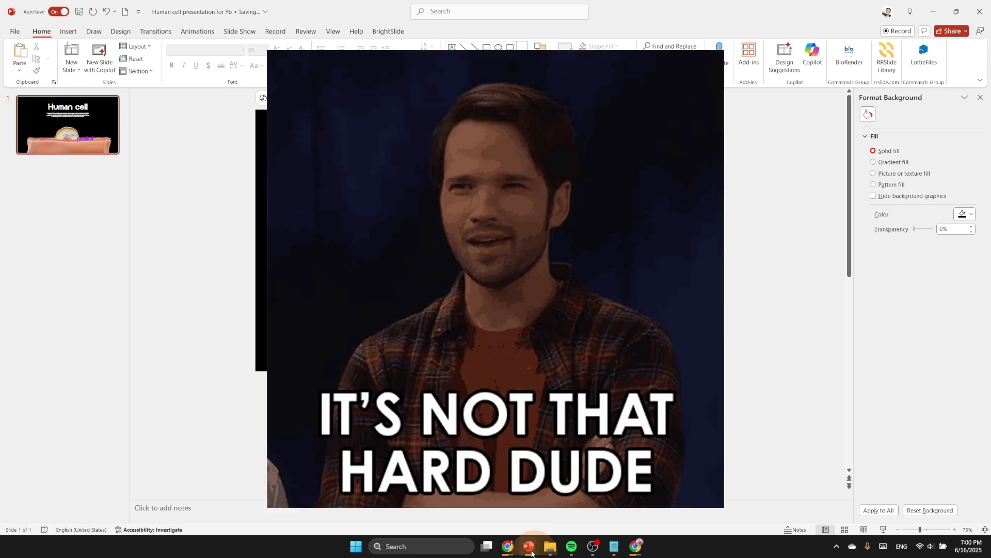
{"action": "mouse_move", "coordinate": [529, 545]}
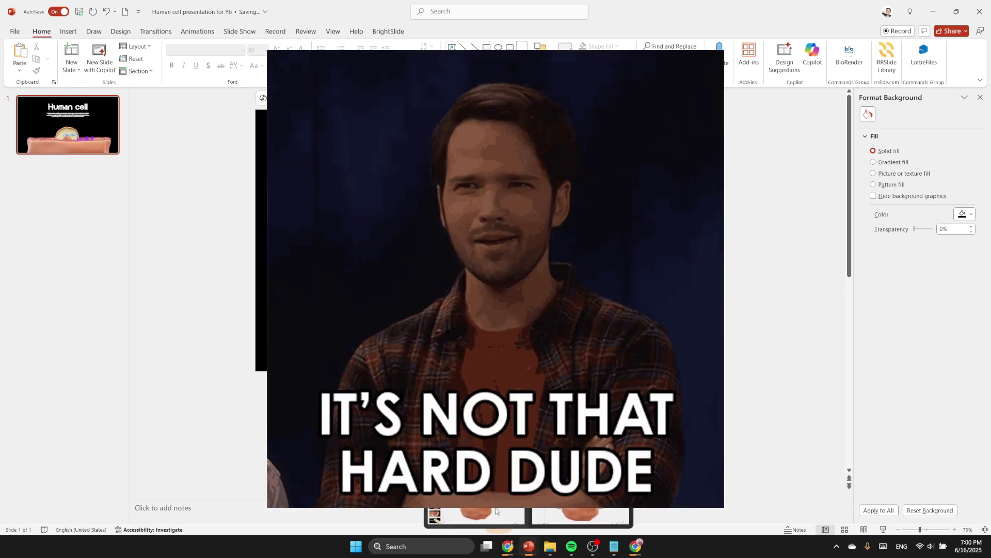
{"action": "left_click", "coordinate": [497, 511]}
Copy the DNA helix graphic and paste it into the single-slide Human cell presentation
{"action": "left_click", "coordinate": [701, 190]}
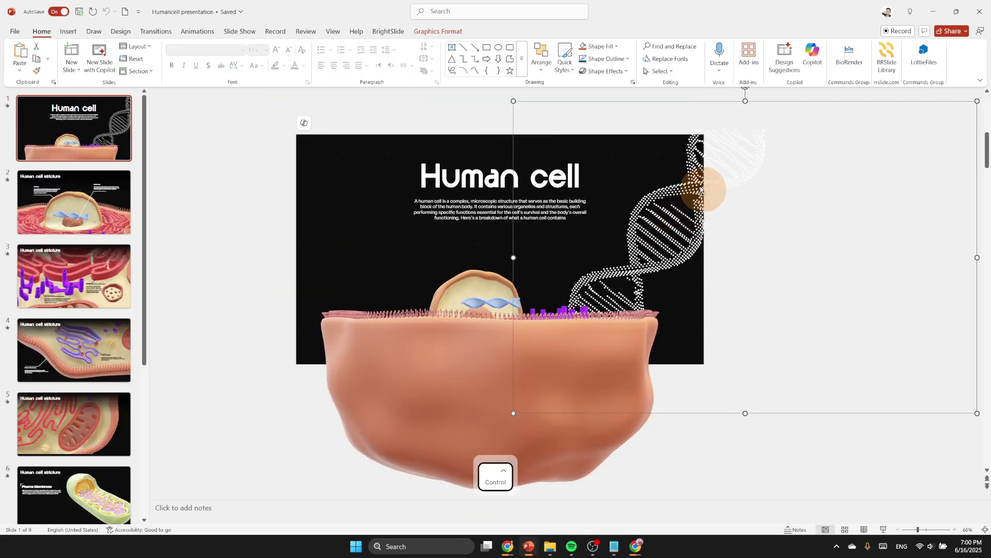
{"action": "key", "text": "ctrl+c"}
{"action": "left_click", "coordinate": [529, 534]}
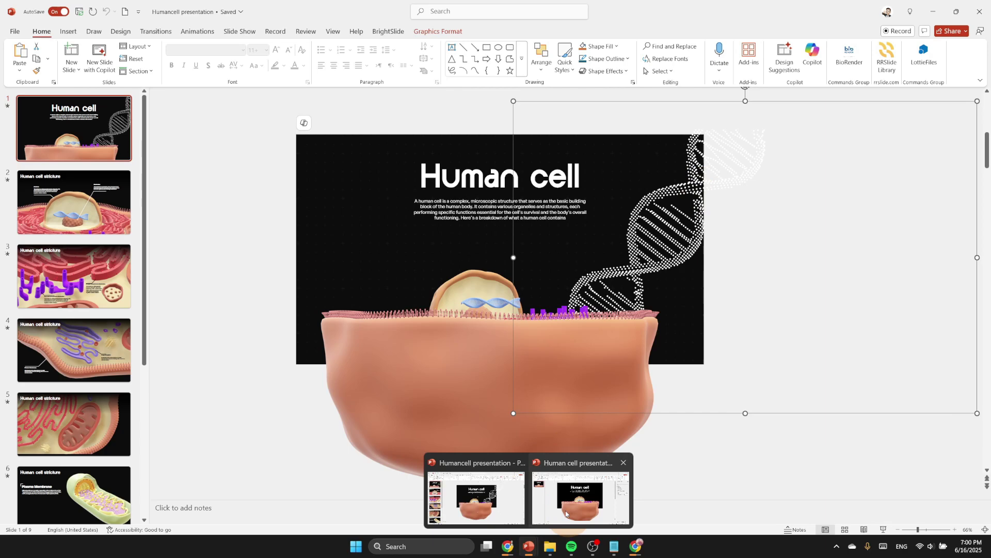
{"action": "left_click", "coordinate": [575, 487]}
{"action": "left_click", "coordinate": [695, 259]}
{"action": "key", "text": "ctrl+v"}
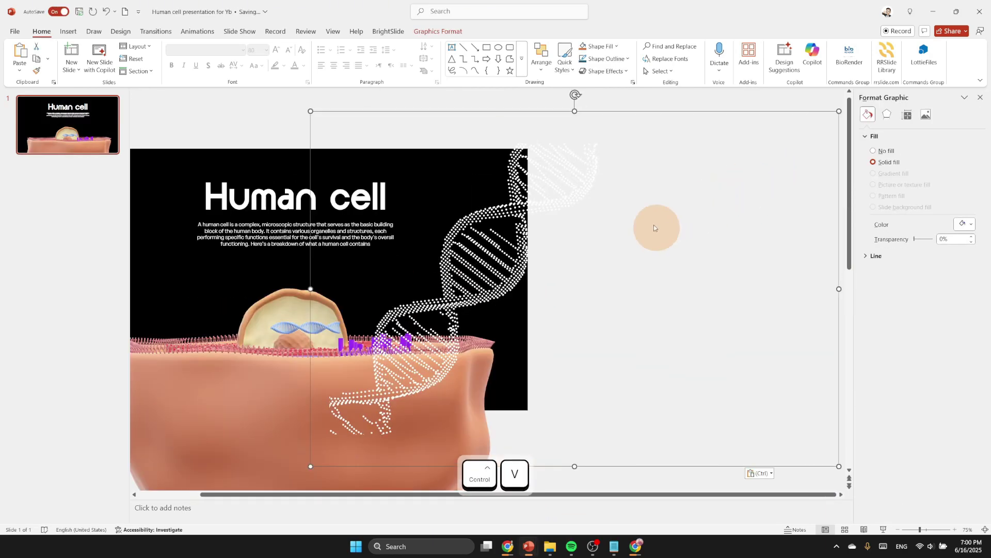
Send the DNA helix to the back behind the cell model and preview as a slide show
{"action": "right_click", "coordinate": [520, 209]}
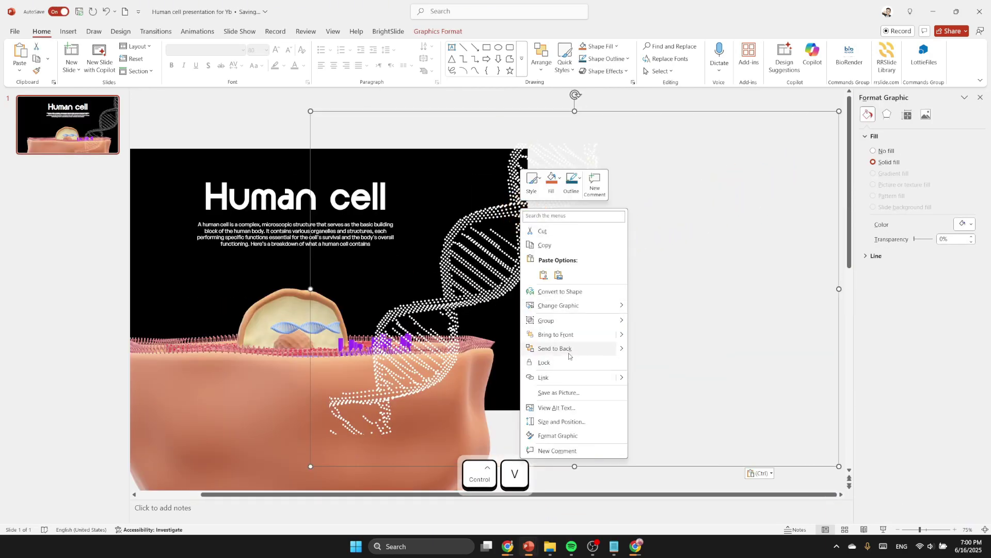
{"action": "left_click", "coordinate": [569, 352]}
{"action": "left_click", "coordinate": [644, 231]}
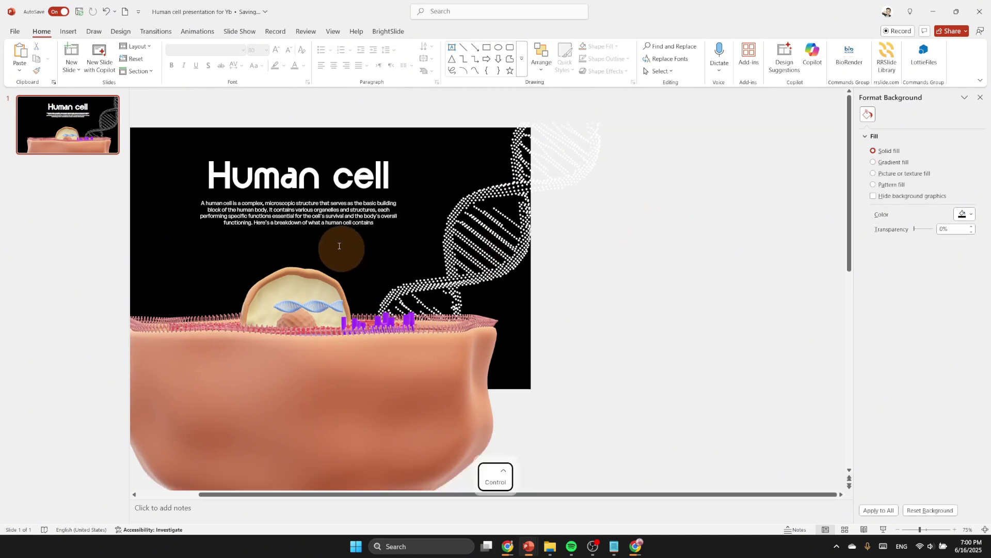
{"action": "scroll", "coordinate": [339, 245], "scroll_direction": "down", "scroll_amount": 1, "text": "ctrl"}
{"action": "scroll", "coordinate": [344, 245], "scroll_direction": "down", "scroll_amount": 1, "text": "ctrl"}
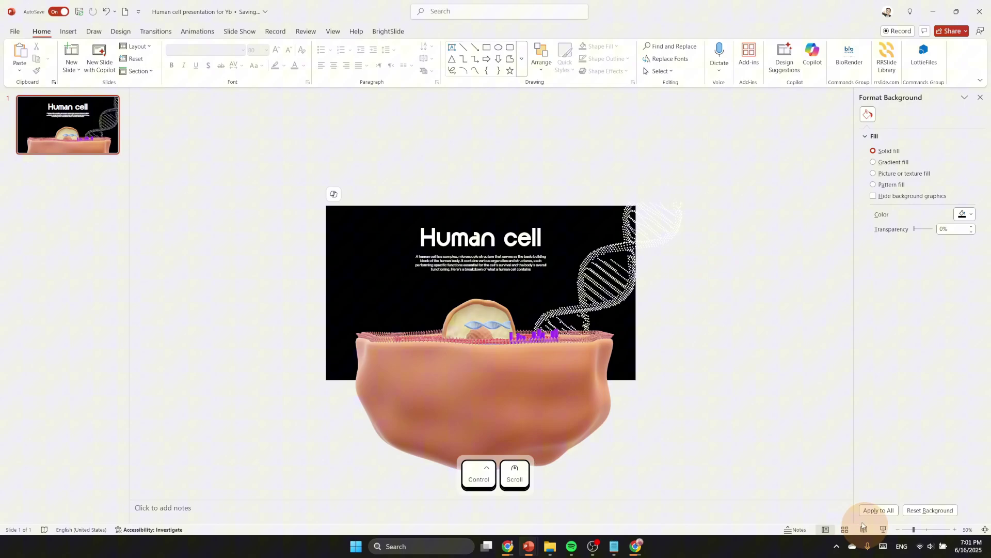
{"action": "left_click", "coordinate": [883, 528]}
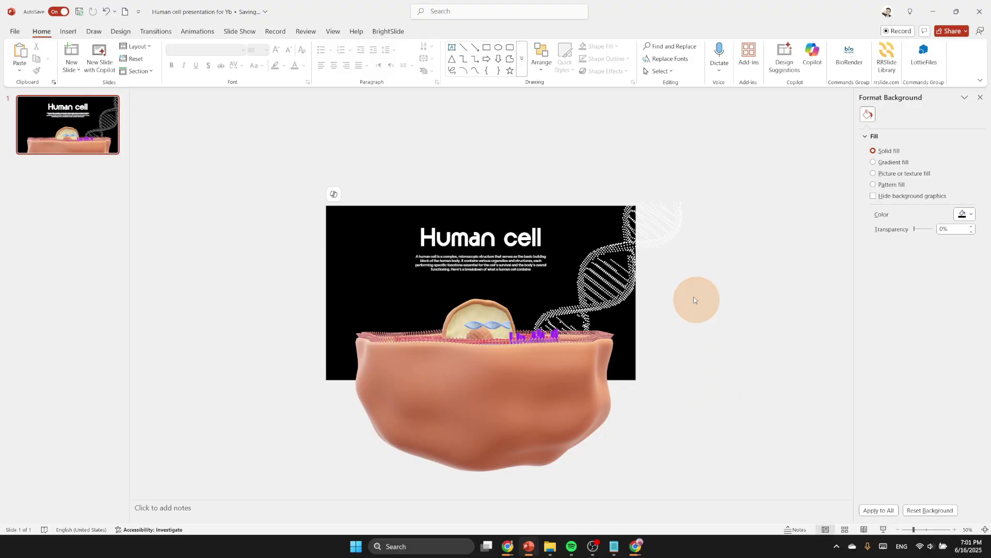
Duplicate the title slide and hide the 3D cell model on the copy using the Selection Pane
{"action": "left_click", "coordinate": [75, 147]}
{"action": "key", "text": "ctrl+d"}
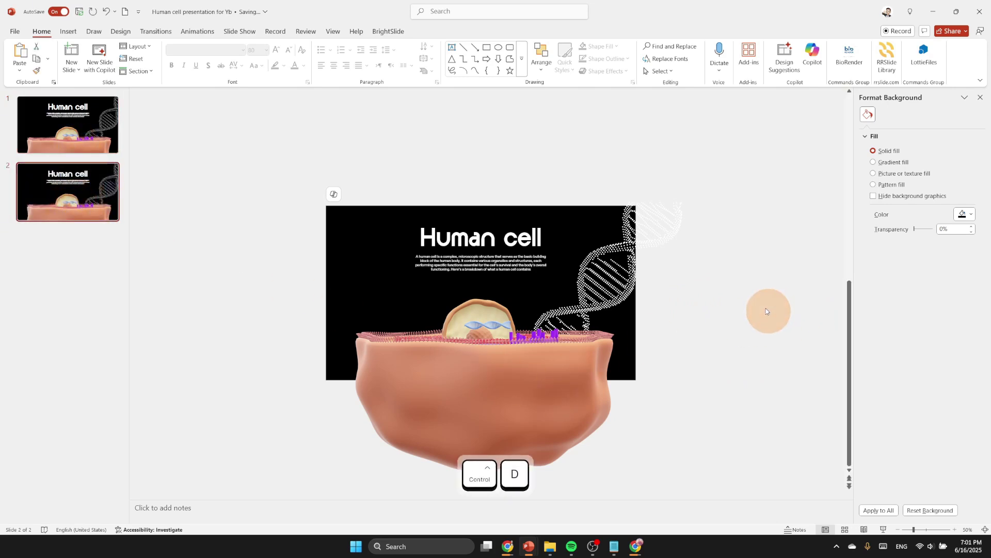
{"action": "left_click", "coordinate": [477, 389]}
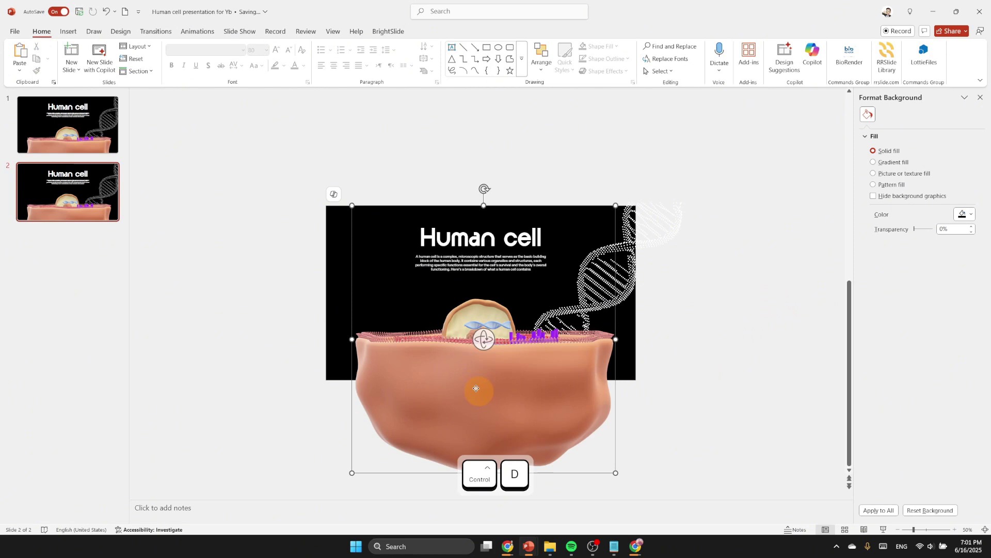
{"action": "left_click", "coordinate": [546, 62]}
{"action": "left_click", "coordinate": [567, 255]}
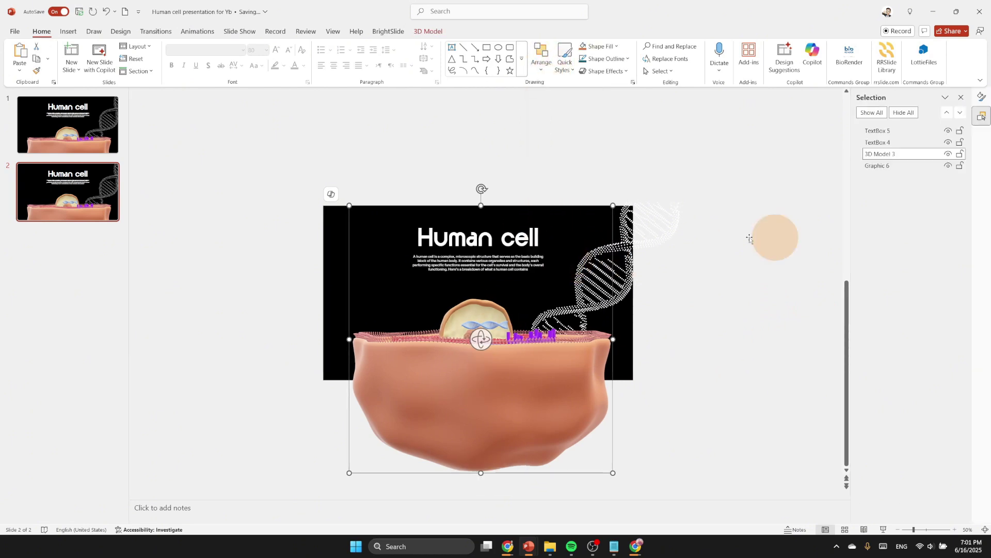
{"action": "left_click", "coordinate": [949, 154]}
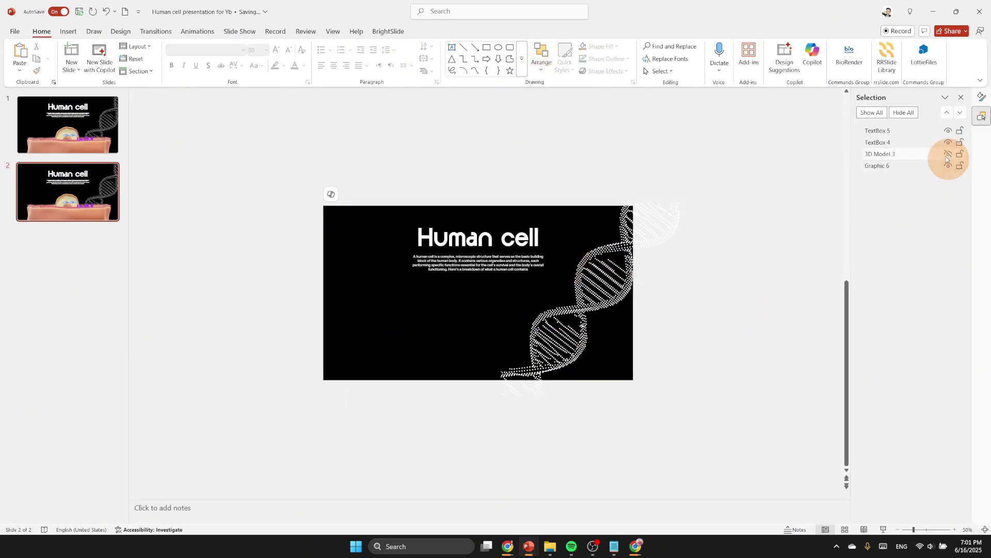
Move the DNA helix off the slide's right edge and select the title and description
{"action": "left_click", "coordinate": [606, 293]}
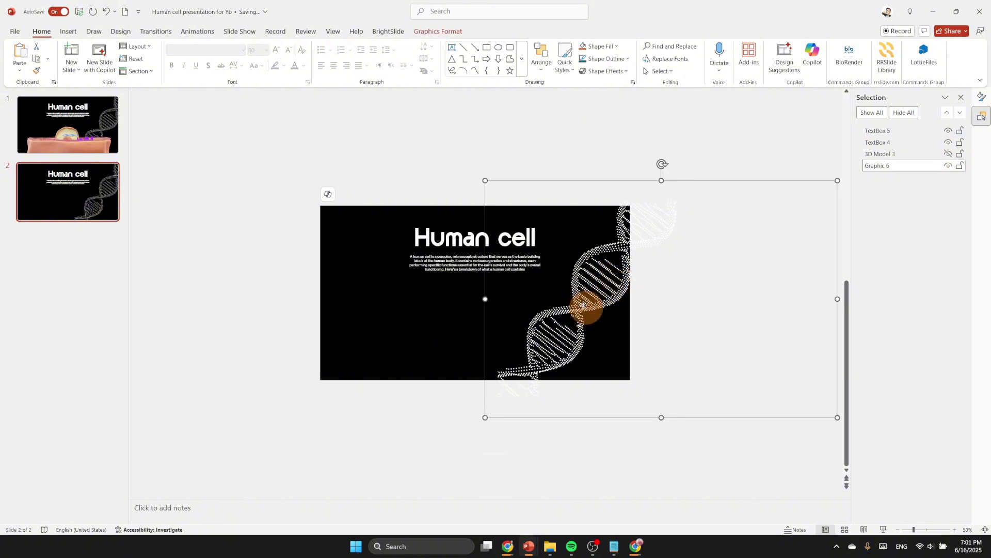
{"action": "left_click_drag", "start_coordinate": [611, 298], "coordinate": [750, 323]}
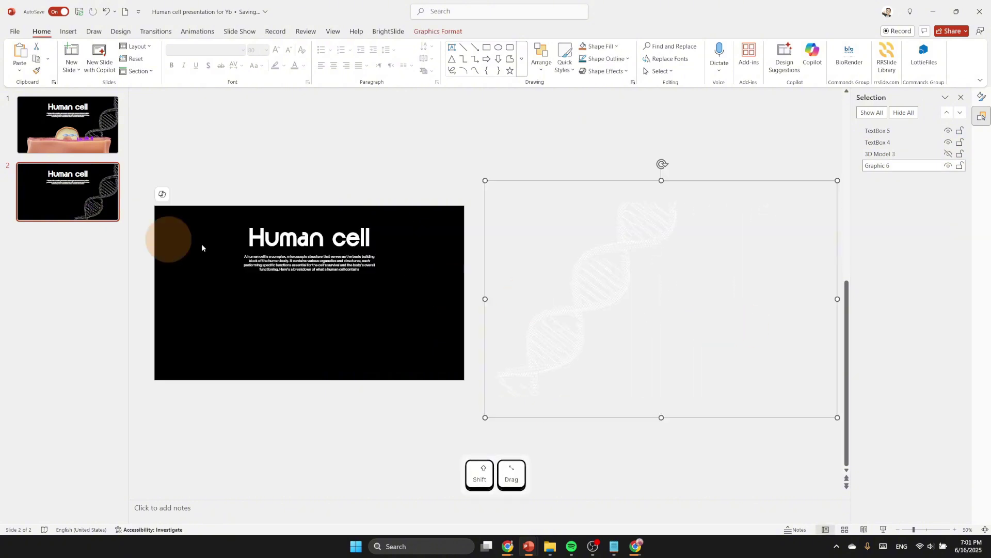
{"action": "left_click", "coordinate": [306, 332]}
{"action": "left_click", "coordinate": [315, 266]}
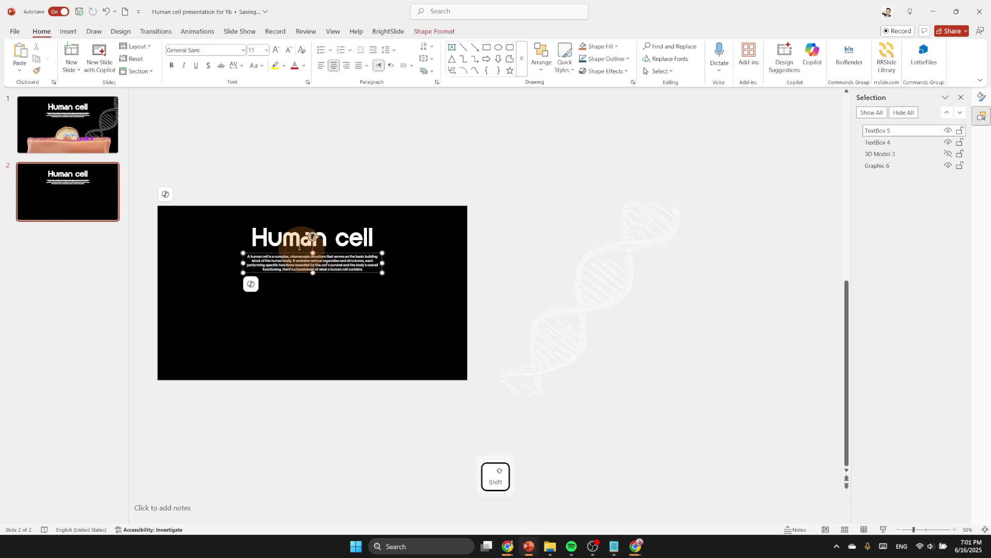
{"action": "left_click", "coordinate": [312, 236], "text": "shift"}
Delete the title and description from slide 2, then view the reference deck's structure slide
{"action": "key", "text": "Delete"}
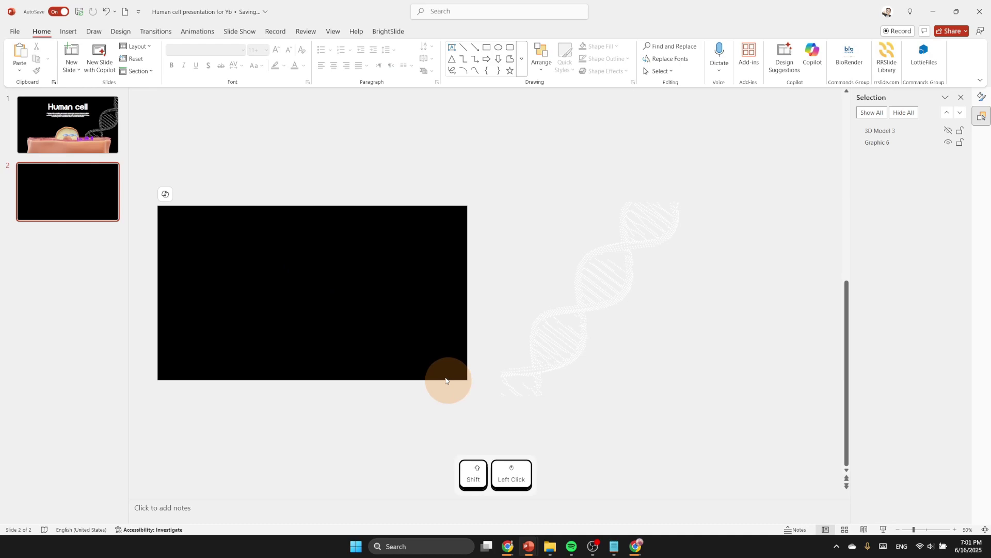
{"action": "left_click", "coordinate": [528, 546]}
{"action": "left_click", "coordinate": [506, 507]}
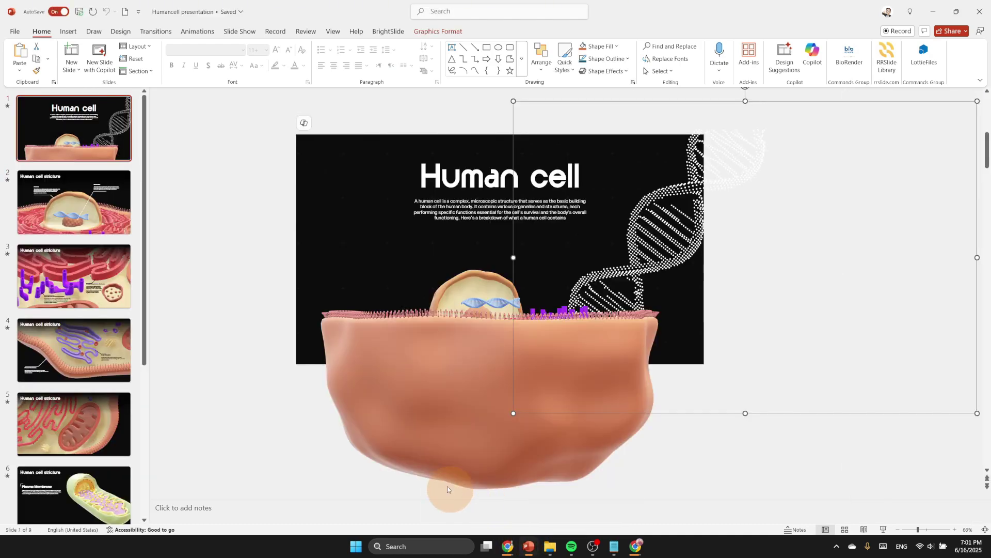
{"action": "left_click", "coordinate": [74, 202]}
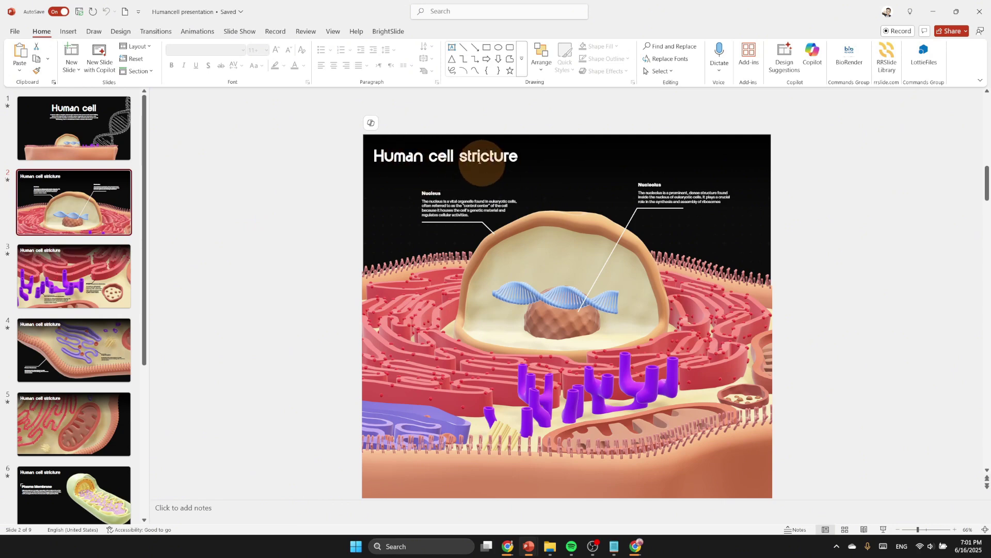
{"action": "left_click", "coordinate": [561, 144]}
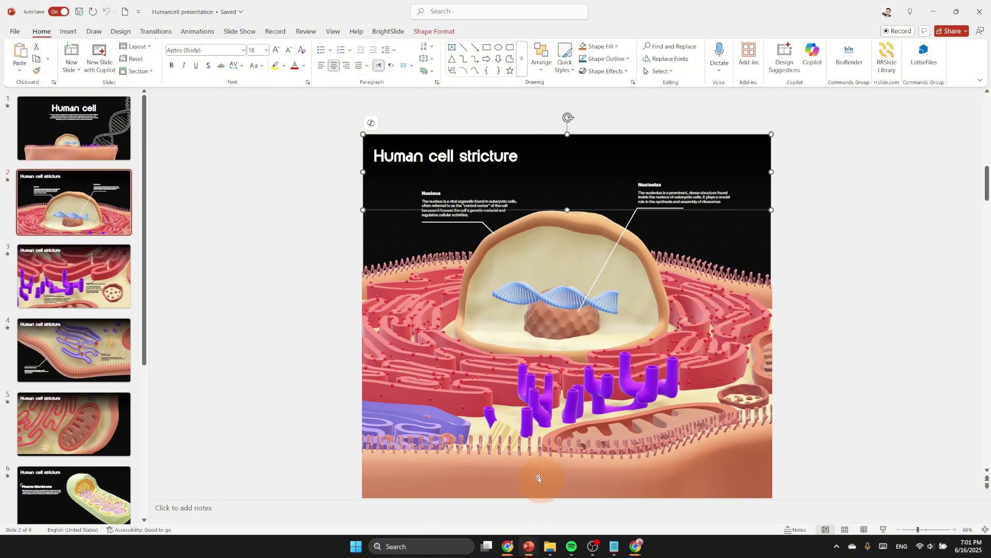
Add an upper-left text box with the title text, correcting the misspelling to 'structure'
{"action": "mouse_move", "coordinate": [529, 546]}
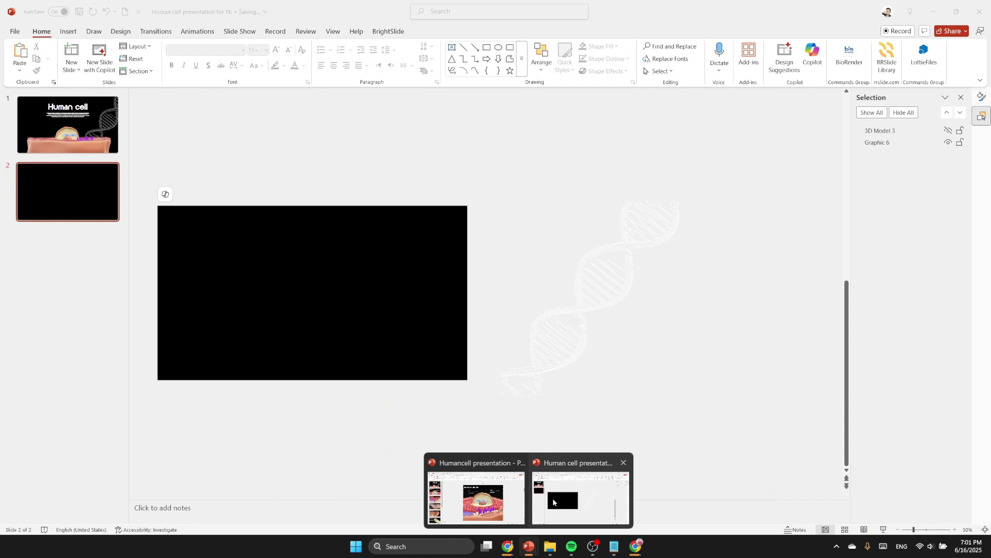
{"action": "left_click", "coordinate": [553, 502]}
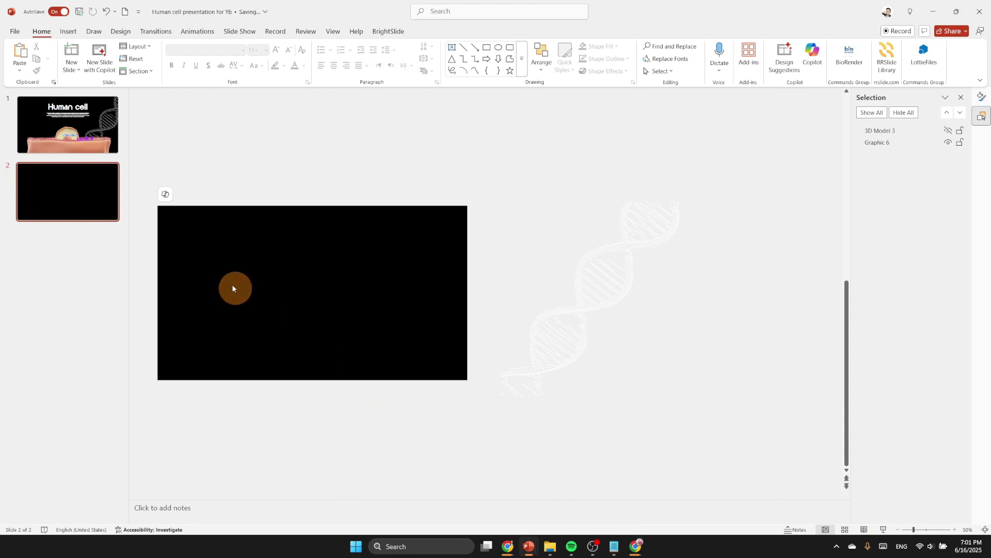
{"action": "left_click", "coordinate": [68, 31]}
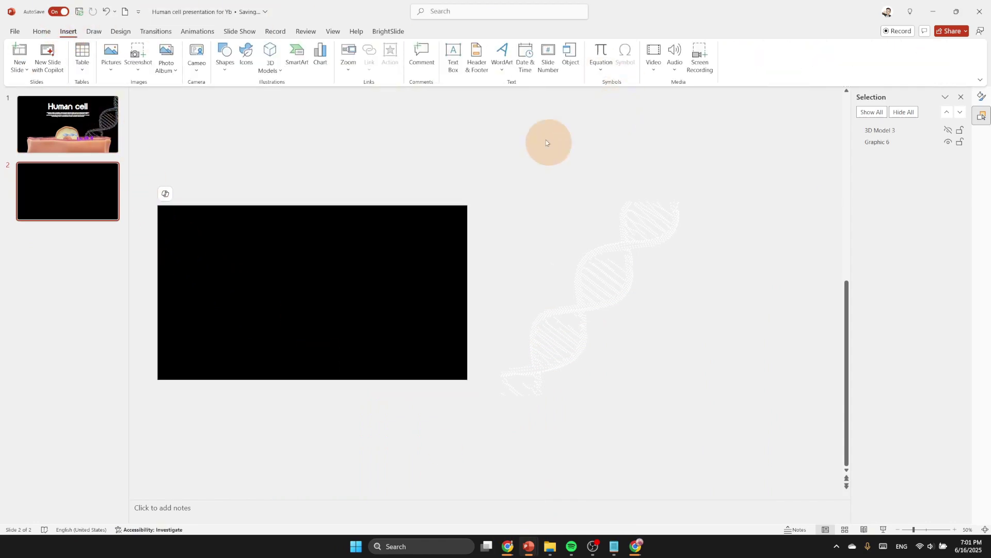
{"action": "left_click", "coordinate": [453, 57]}
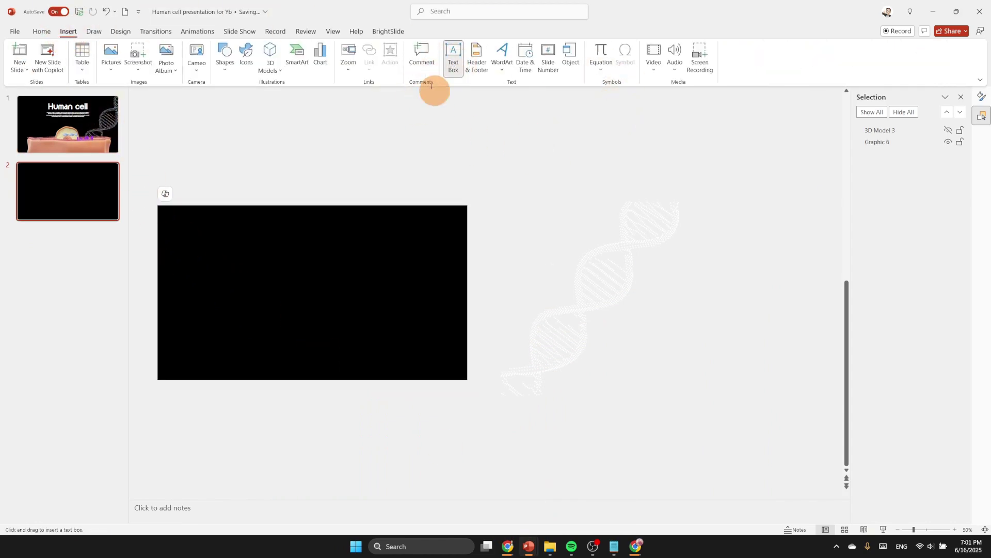
{"action": "left_click", "coordinate": [203, 247]}
{"action": "scroll", "coordinate": [222, 273], "scroll_direction": "up", "scroll_amount": 5, "text": "ctrl"}
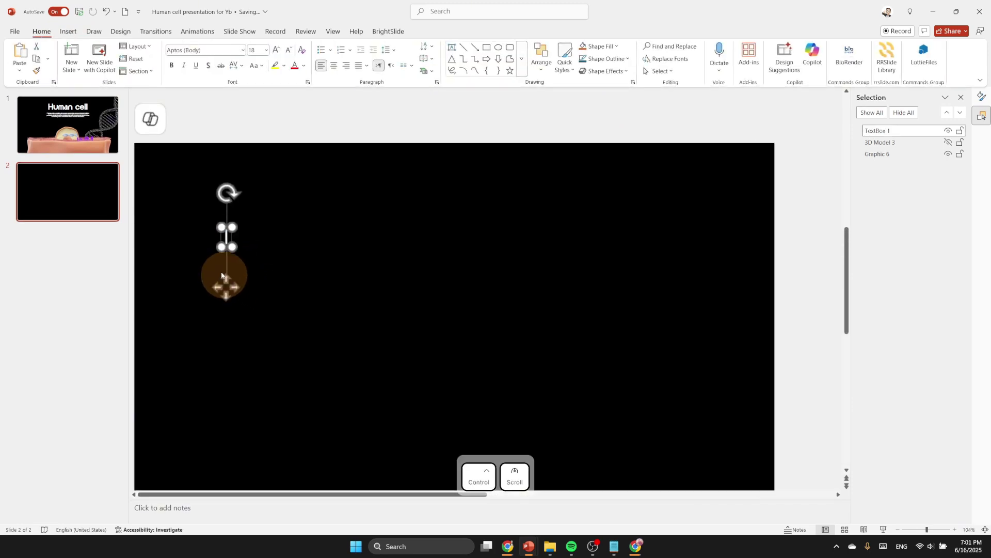
{"action": "type", "text": "Cytoplasm"}
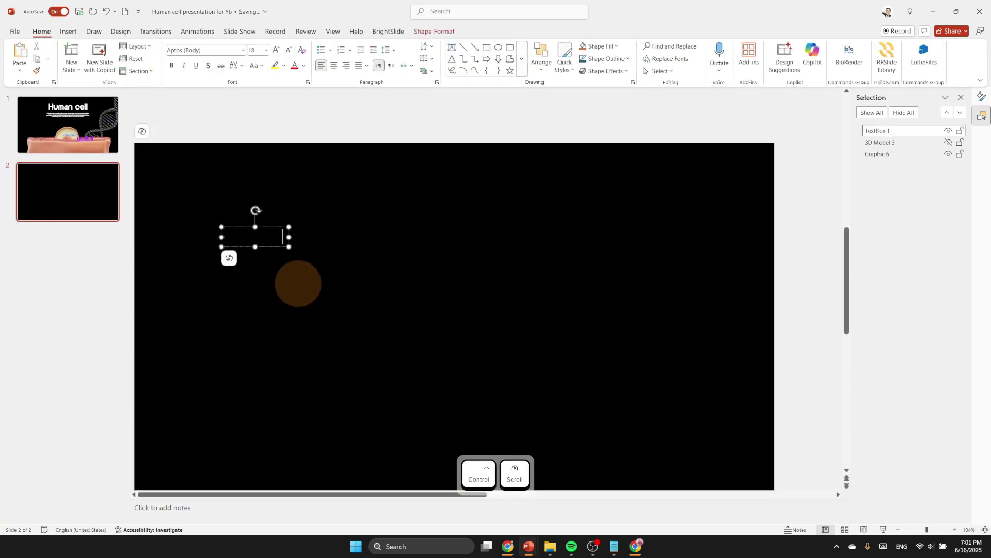
{"action": "type", "text": " is"}
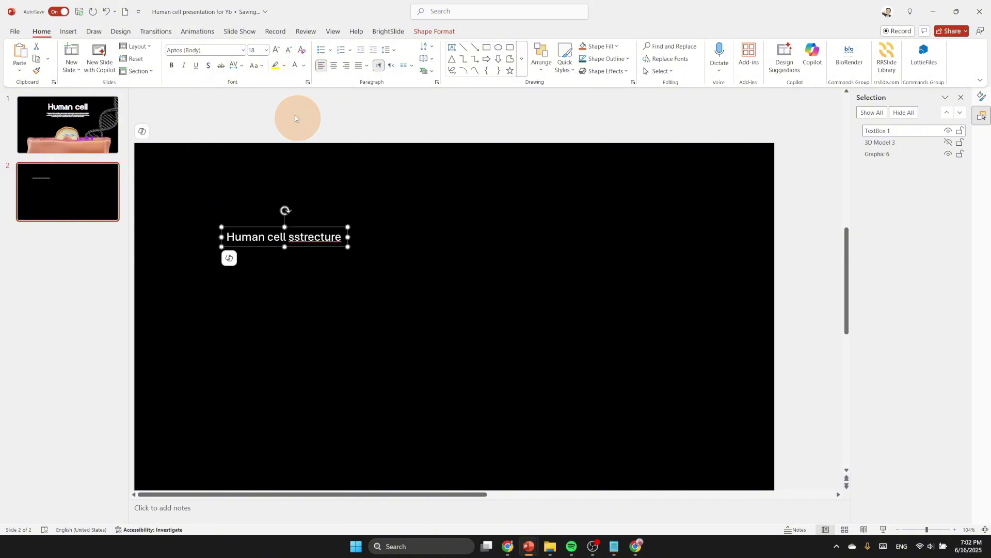
{"action": "right_click", "coordinate": [309, 238]}
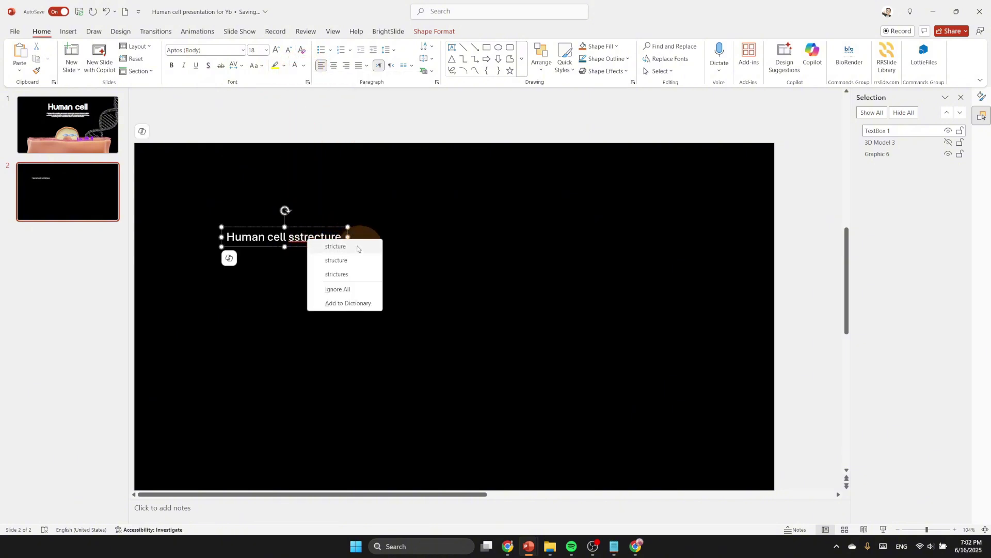
{"action": "left_click", "coordinate": [360, 263]}
Format the title in Gendy at 44 pt and move it to the slide's top-left
{"action": "left_click", "coordinate": [325, 247]}
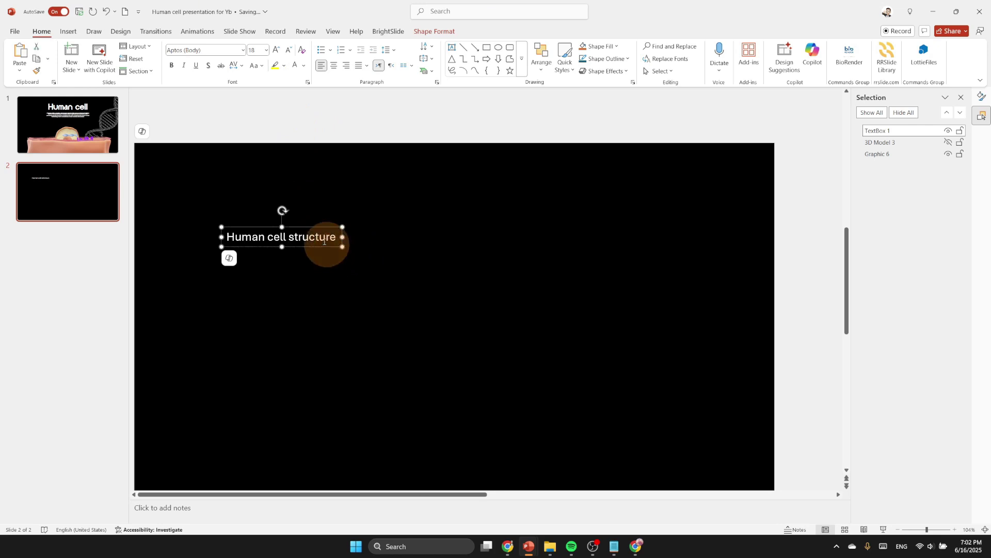
{"action": "left_click", "coordinate": [277, 52]}
{"action": "left_click", "coordinate": [277, 50]}
{"action": "left_click", "coordinate": [277, 51]}
{"action": "left_click", "coordinate": [277, 51]}
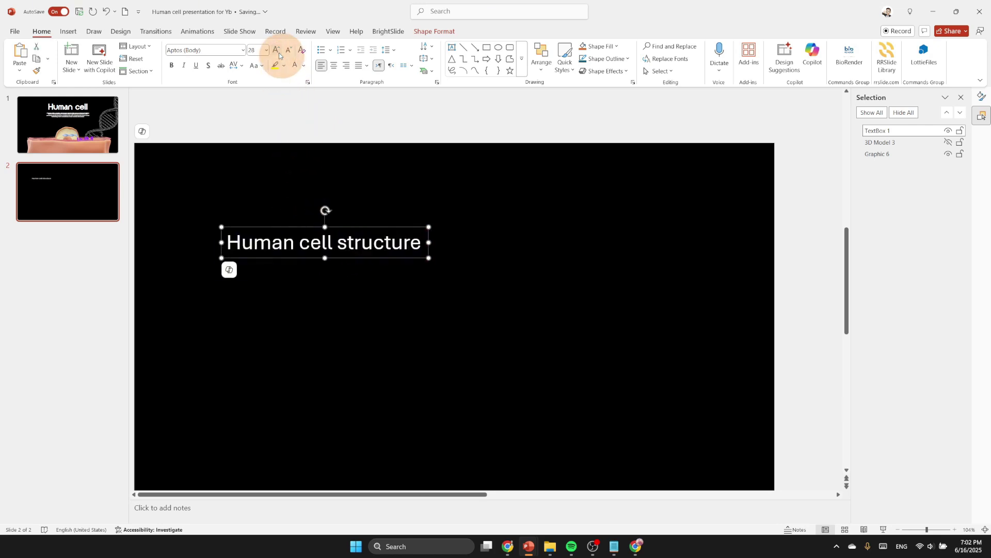
{"action": "left_click", "coordinate": [277, 51]}
{"action": "left_click", "coordinate": [277, 50]}
{"action": "left_click", "coordinate": [201, 51]}
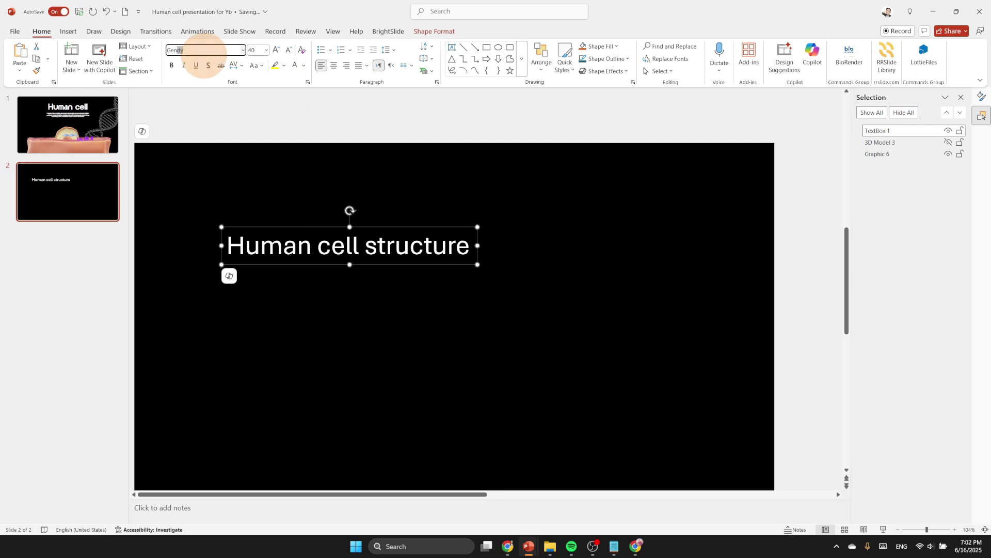
{"action": "type", "text": "Gen"}
{"action": "key", "text": "Return"}
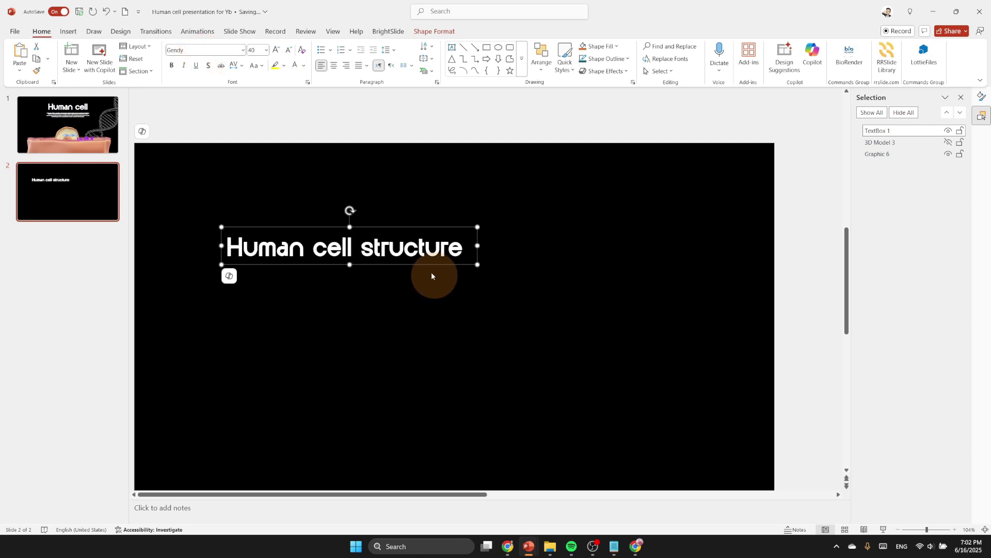
{"action": "left_click_drag", "start_coordinate": [430, 266], "coordinate": [357, 202]}
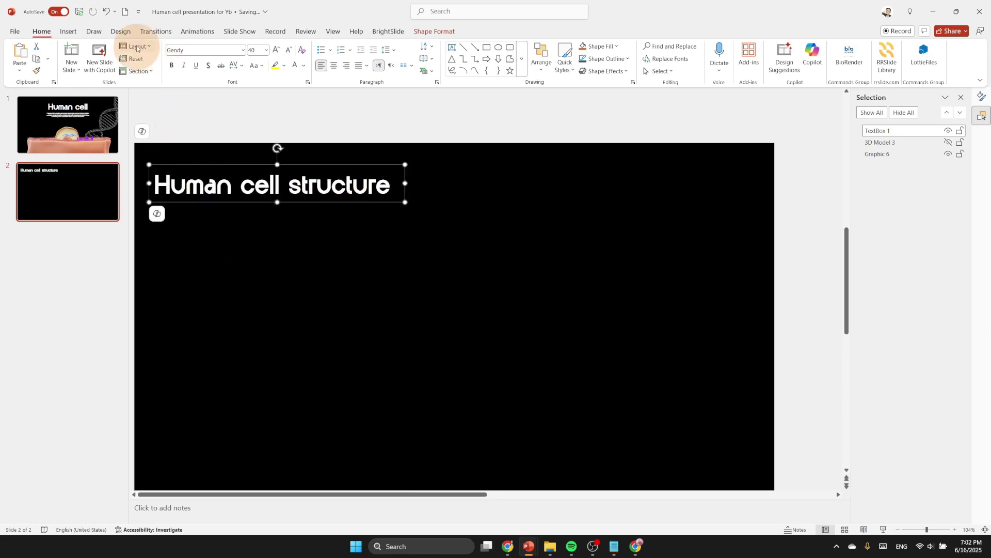
{"action": "left_click", "coordinate": [277, 50]}
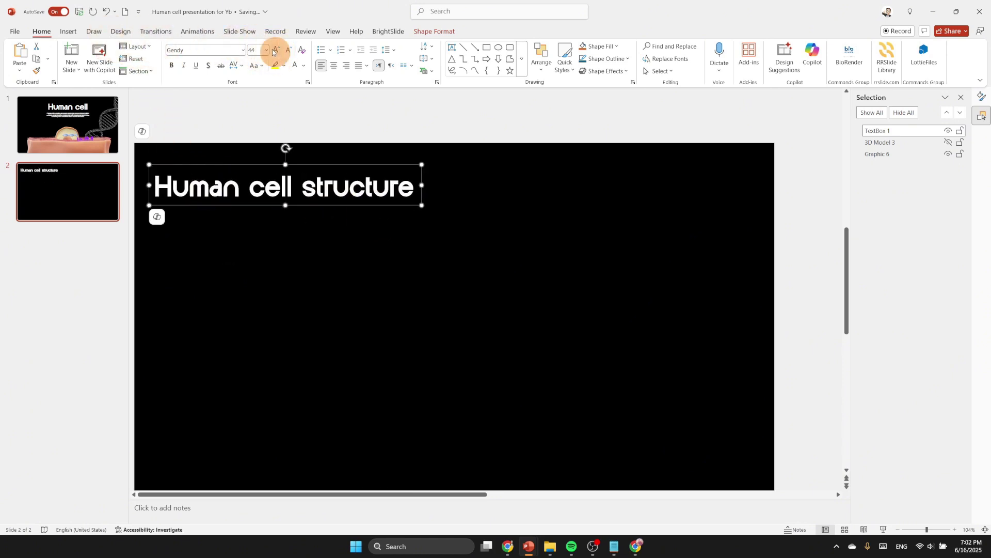
{"action": "left_click", "coordinate": [269, 207], "text": "shift"}
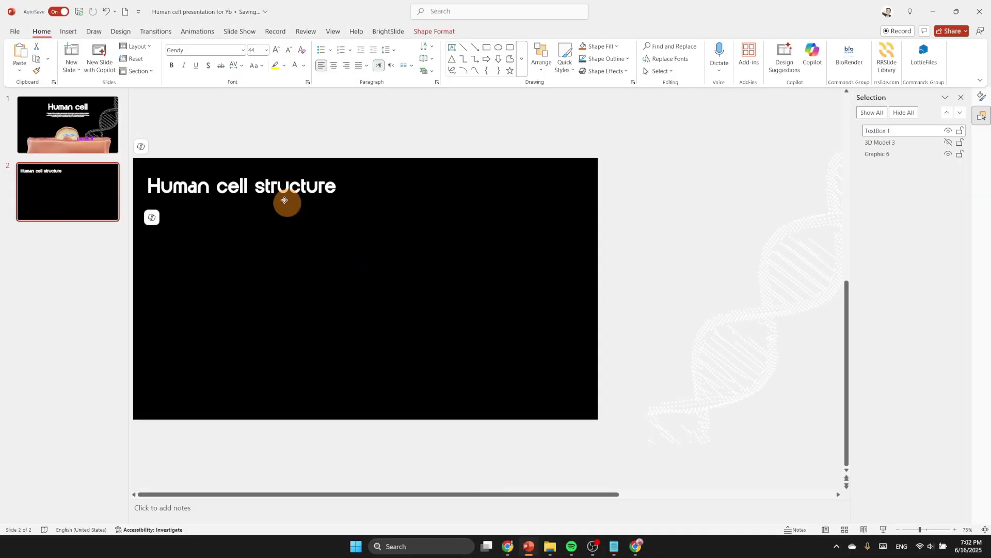
{"action": "left_click", "coordinate": [285, 200]}
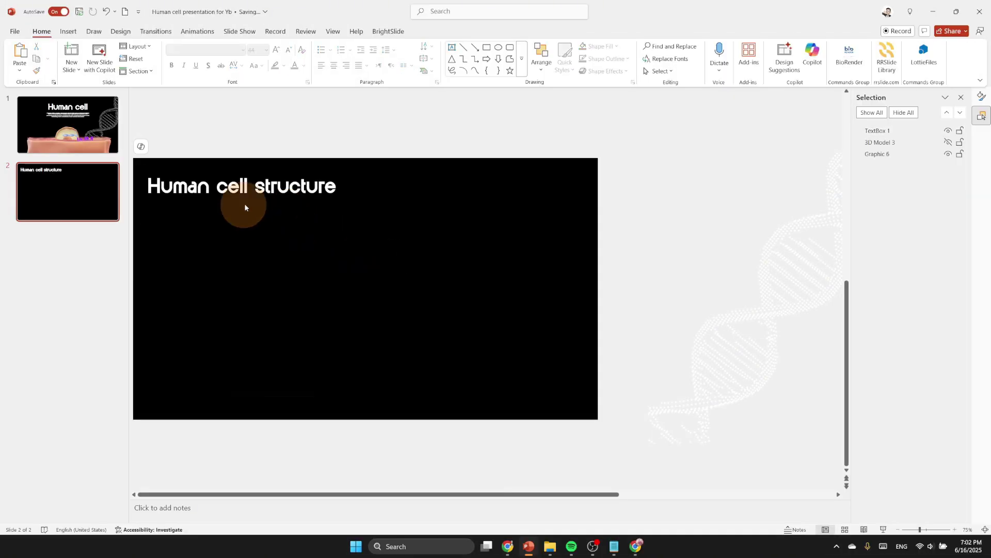
Draw a rectangle across the top band of slide 2
{"action": "left_click", "coordinate": [70, 32]}
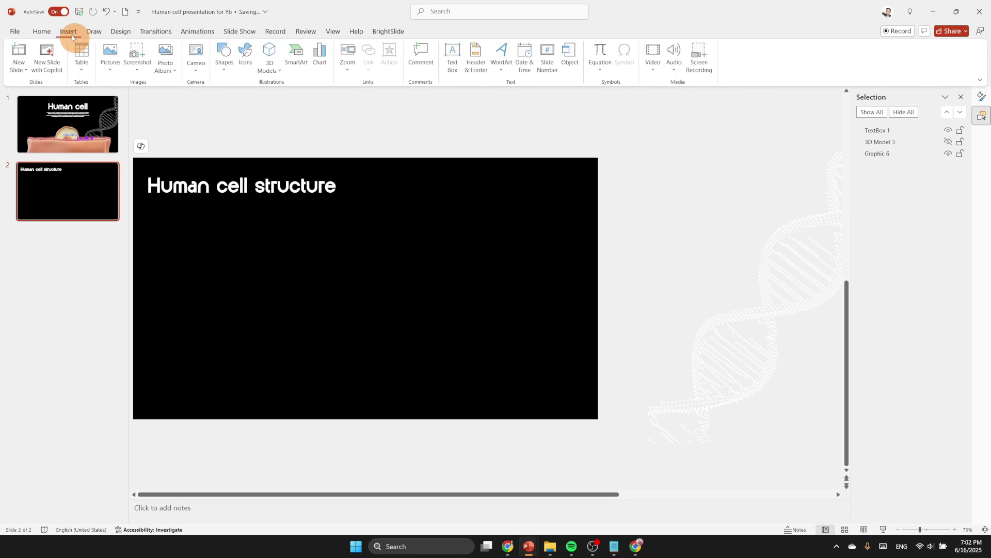
{"action": "left_click", "coordinate": [225, 61]}
{"action": "left_click", "coordinate": [256, 98]}
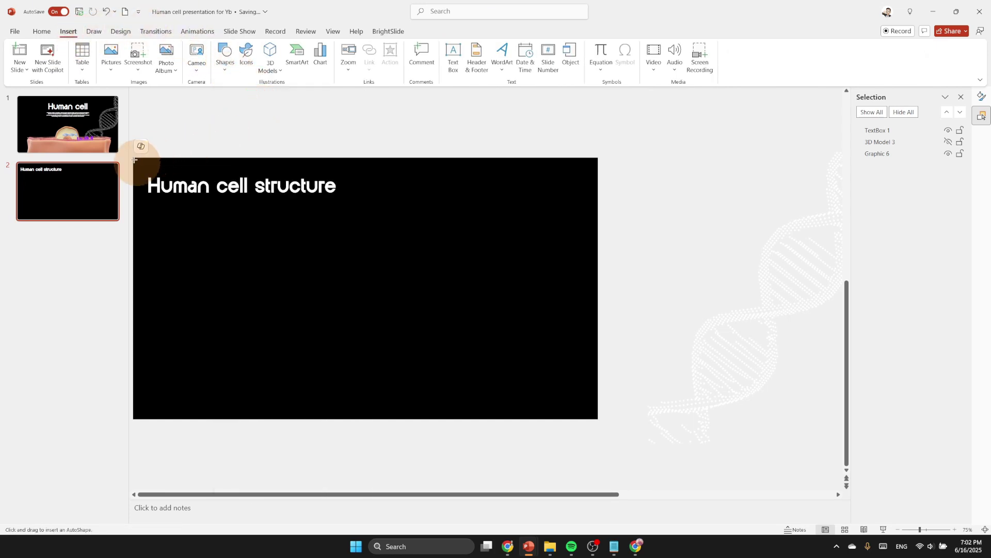
{"action": "left_click_drag", "start_coordinate": [132, 157], "coordinate": [598, 221]}
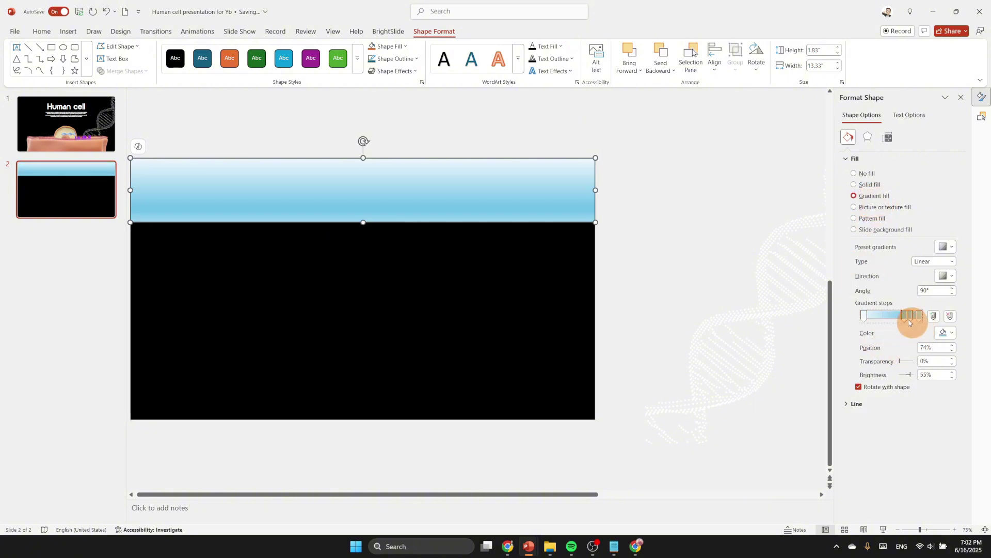
Give the rectangle a two-stop black gradient, with the end stop fully transparent
{"action": "left_click", "coordinate": [952, 315]}
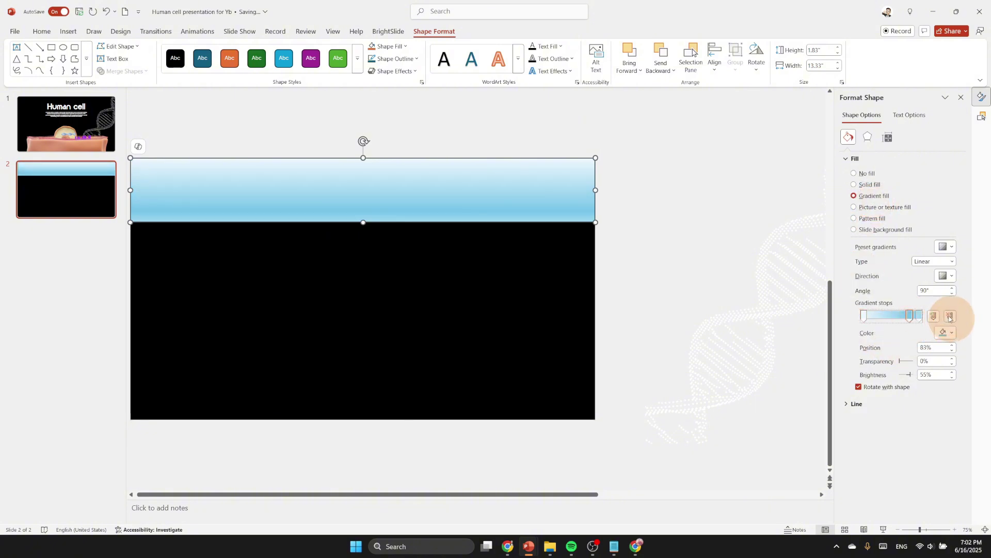
{"action": "left_click", "coordinate": [950, 316]}
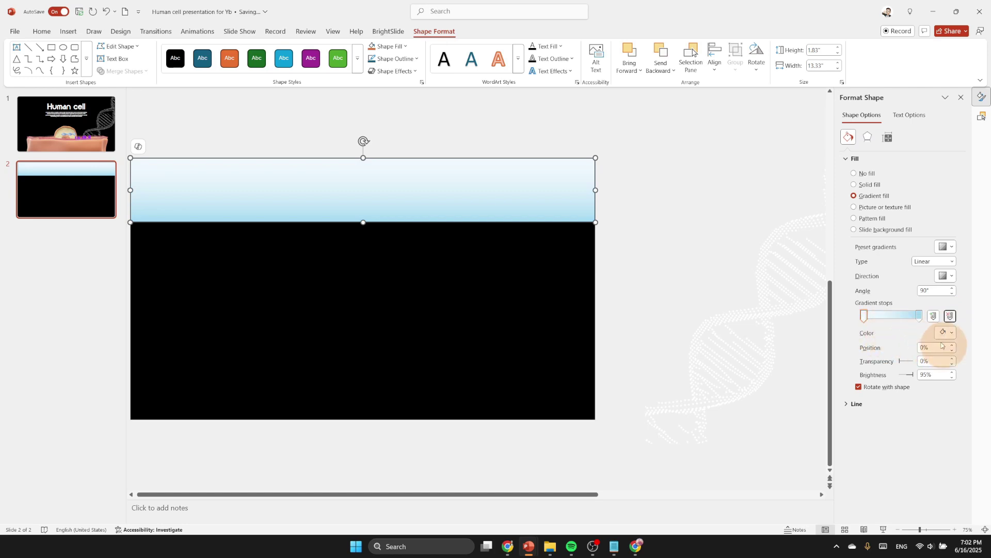
{"action": "left_click", "coordinate": [944, 332]}
{"action": "left_click", "coordinate": [877, 381]}
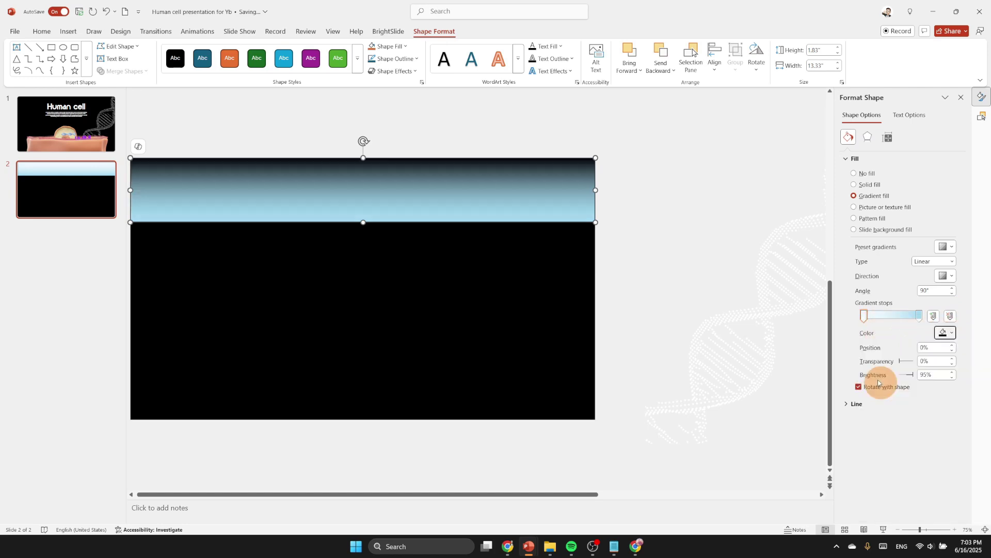
{"action": "left_click", "coordinate": [919, 315]}
{"action": "left_click", "coordinate": [944, 332]}
{"action": "left_click", "coordinate": [878, 382]}
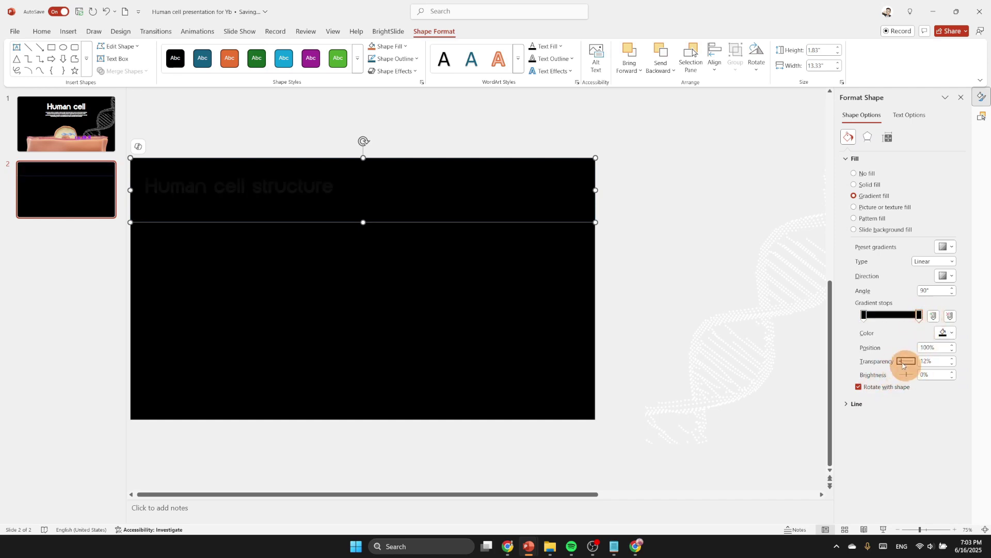
{"action": "left_click_drag", "start_coordinate": [900, 361], "coordinate": [924, 367]}
Bring the title text box to the front, in front of the gradient rectangle
{"action": "left_click", "coordinate": [405, 115]}
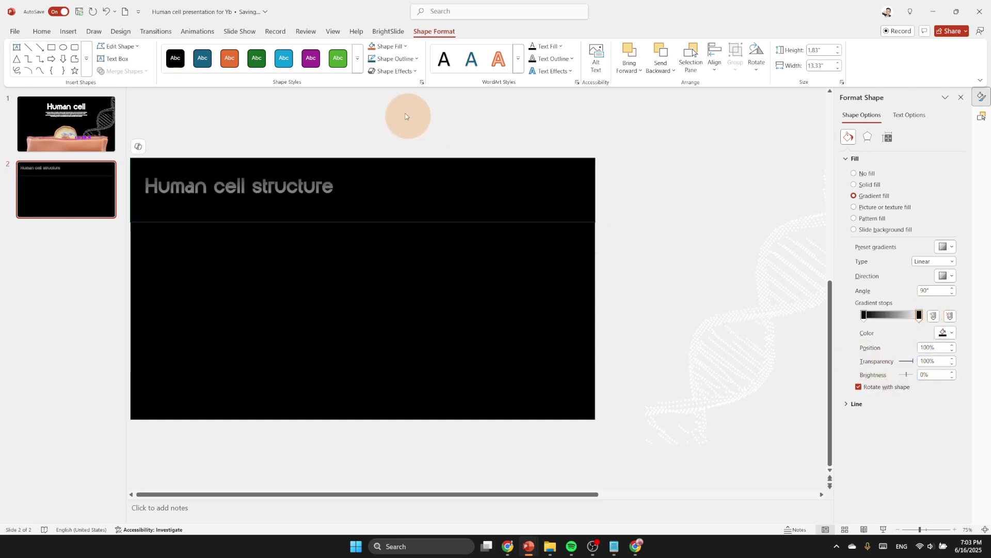
{"action": "left_click_drag", "start_coordinate": [429, 112], "coordinate": [134, 250]}
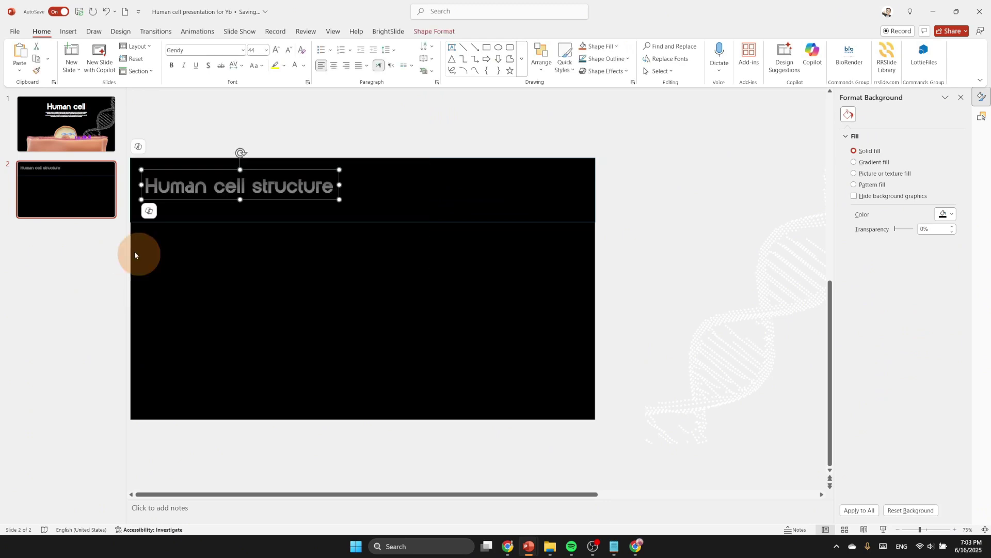
{"action": "right_click", "coordinate": [339, 200]}
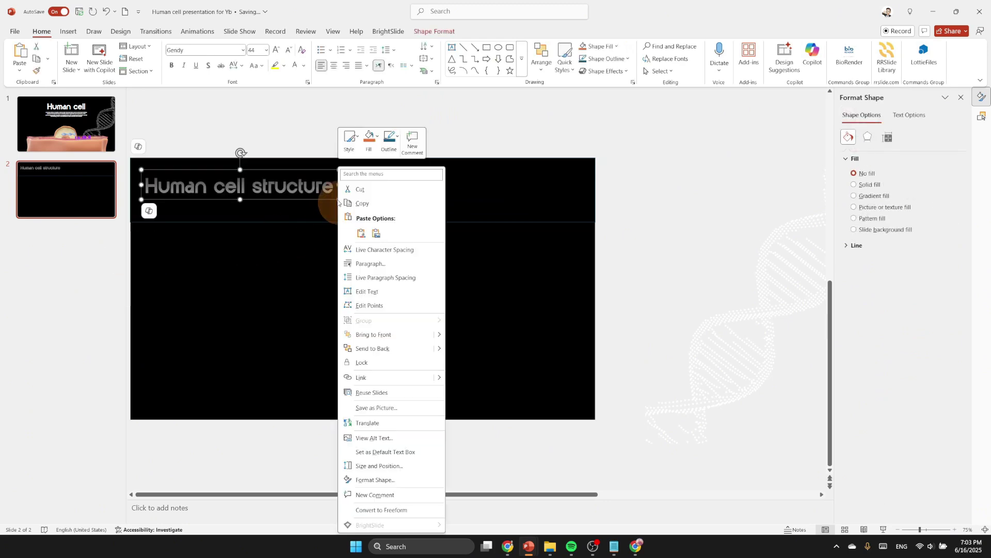
{"action": "left_click", "coordinate": [391, 329]}
{"action": "left_click", "coordinate": [633, 230]}
Set the gradient rectangle's outline to No line and close the Format Shape pane
{"action": "left_click", "coordinate": [537, 195]}
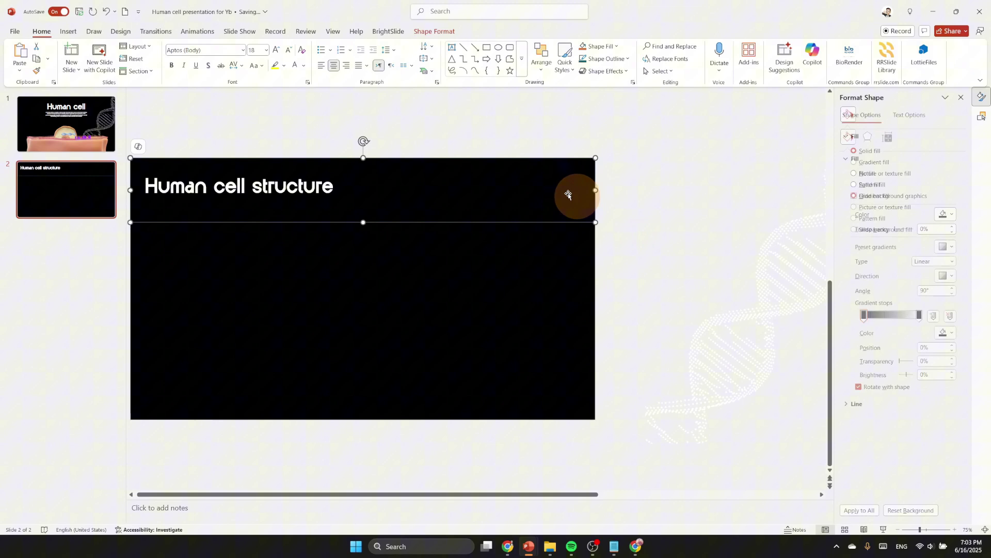
{"action": "left_click", "coordinate": [864, 403]}
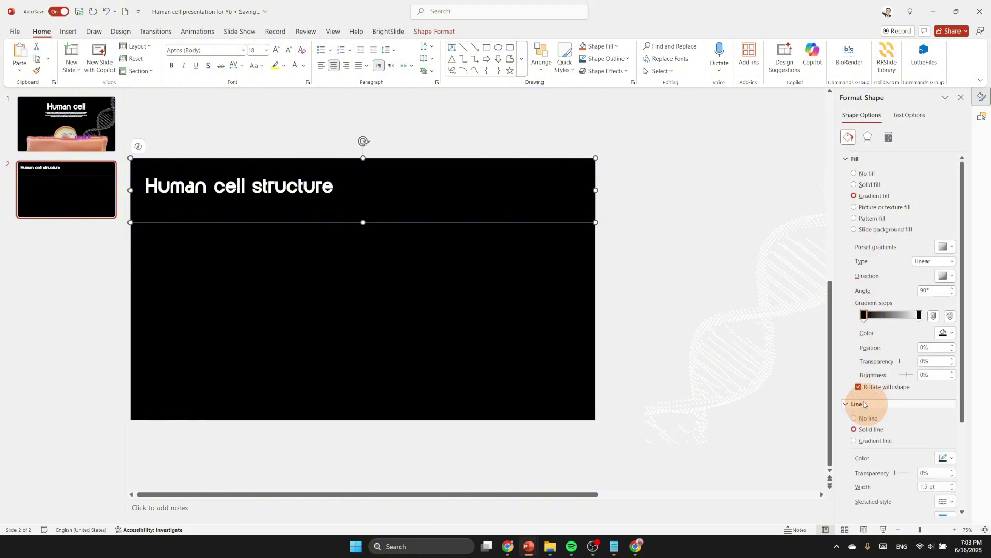
{"action": "left_click", "coordinate": [861, 418]}
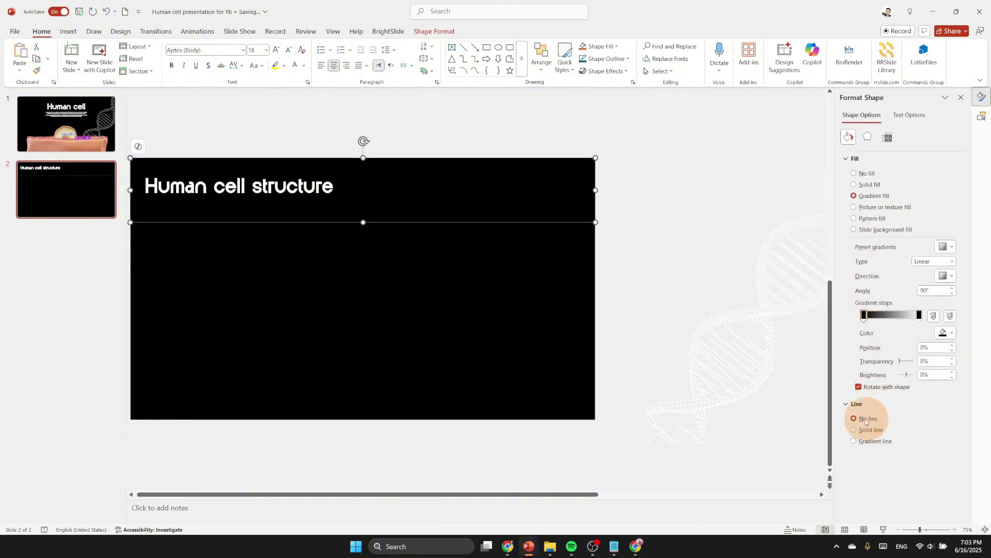
{"action": "left_click", "coordinate": [961, 97]}
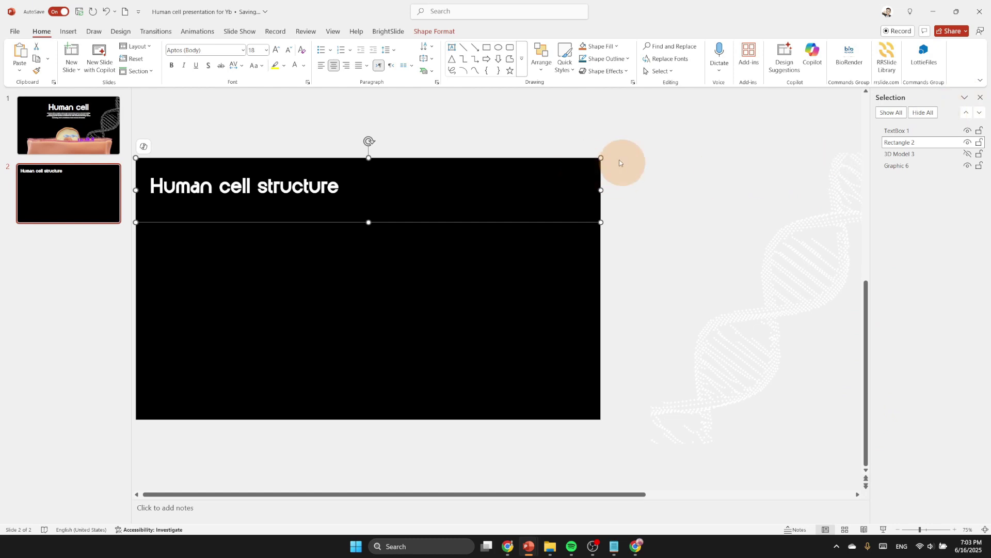
{"action": "left_click", "coordinate": [640, 137]}
{"action": "left_click", "coordinate": [979, 167]}
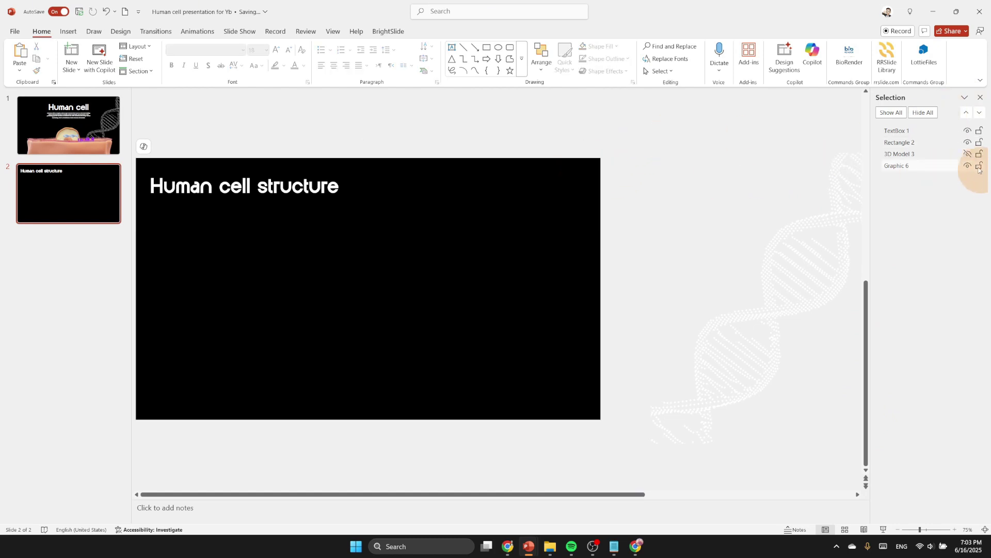
Unhide and select the 3D cell model, glancing at the finished Humancell deck for reference
{"action": "left_click", "coordinate": [967, 154]}
{"action": "left_click", "coordinate": [401, 376]}
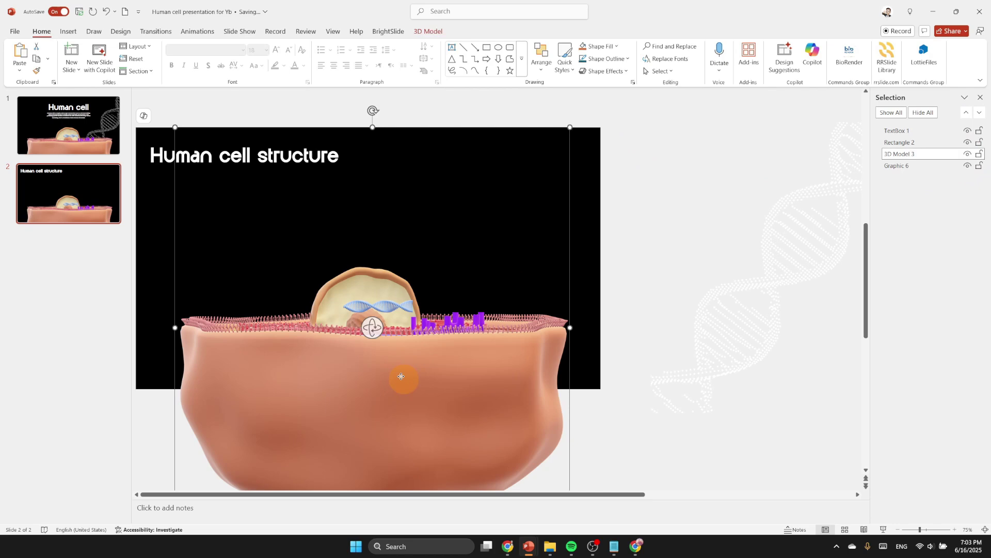
{"action": "mouse_move", "coordinate": [527, 545]}
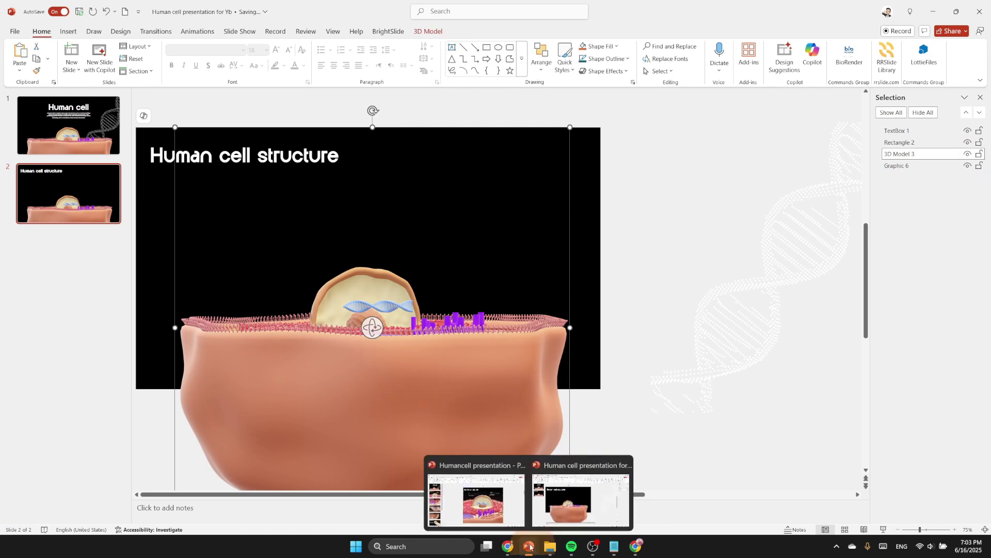
{"action": "left_click", "coordinate": [507, 511]}
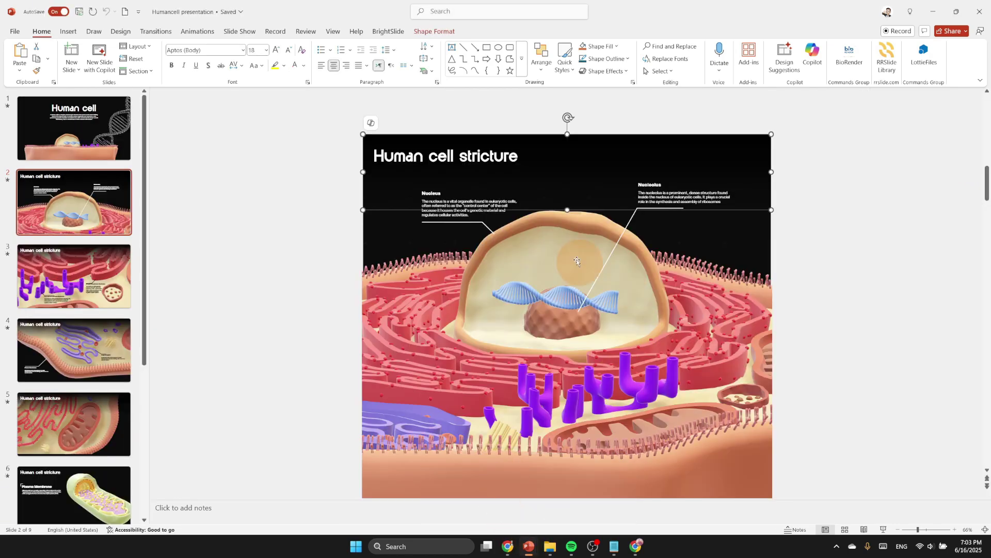
{"action": "left_click", "coordinate": [581, 279]}
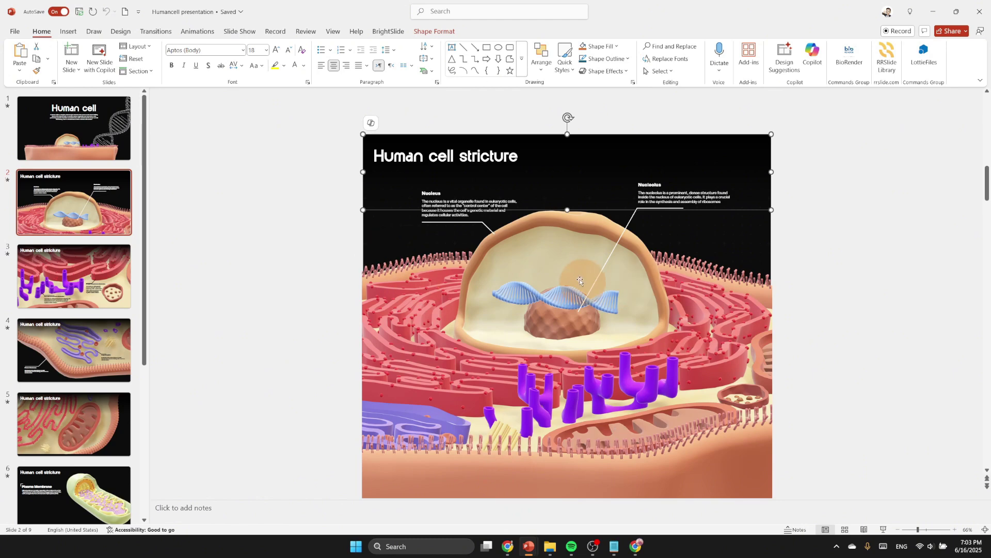
{"action": "mouse_move", "coordinate": [528, 545]}
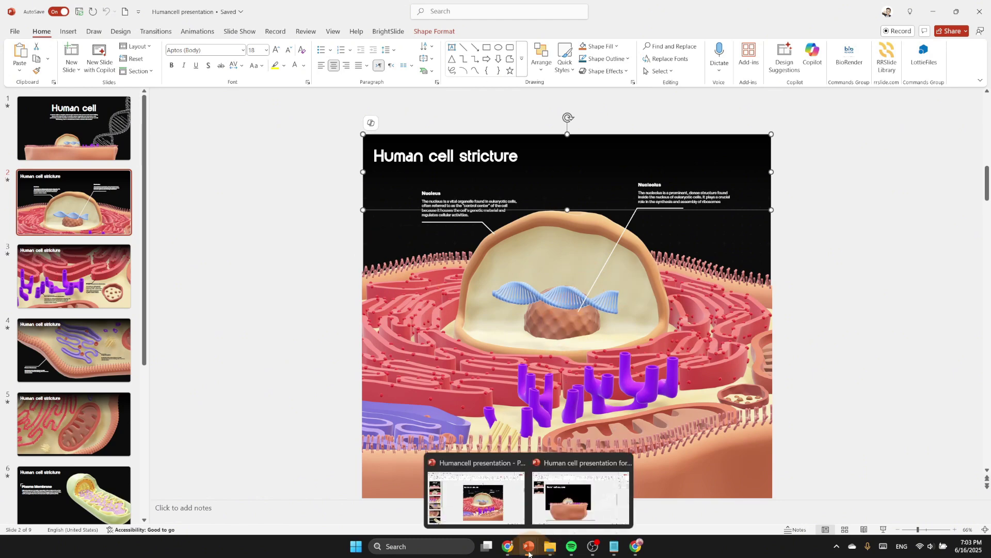
{"action": "left_click", "coordinate": [481, 454]}
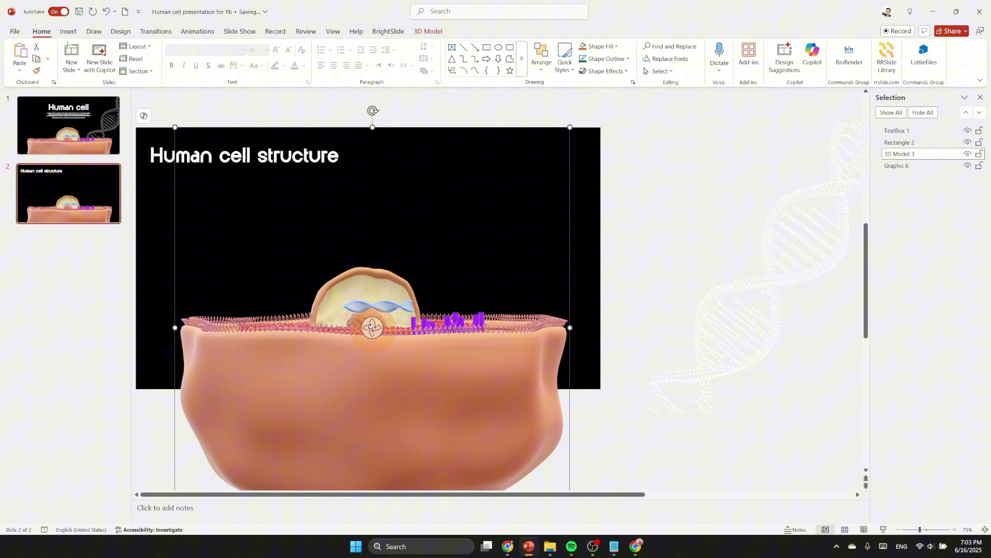
Enlarge the 3D cell model, centre it on the slide, and tilt it to show its interior
{"action": "scroll", "coordinate": [413, 284], "scroll_direction": "down", "scroll_amount": 2, "text": "ctrl"}
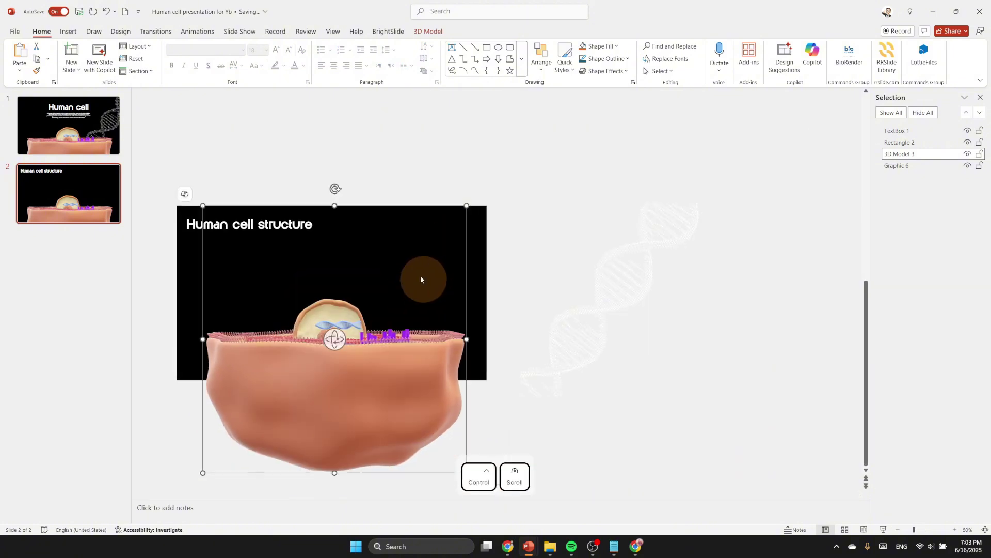
{"action": "left_click_drag", "start_coordinate": [467, 205], "coordinate": [491, 197], "text": "ctrl+shift"}
{"action": "left_click_drag", "start_coordinate": [400, 350], "coordinate": [395, 362], "text": "shift"}
{"action": "left_click_drag", "start_coordinate": [332, 333], "coordinate": [338, 360], "text": "shift"}
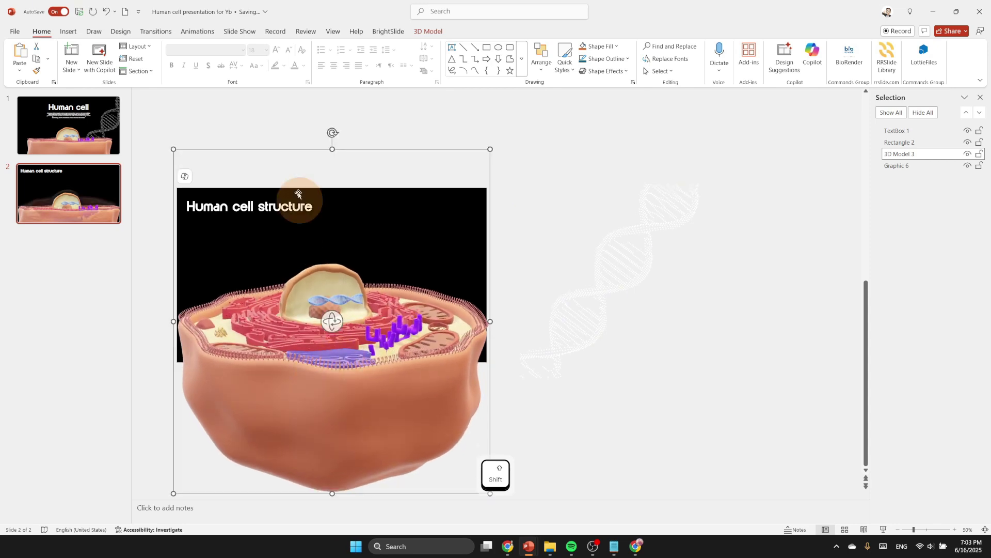
Zoom the cell in its frame, shift it lower, turn it, then show the Humancell deck
{"action": "left_click", "coordinate": [426, 34]}
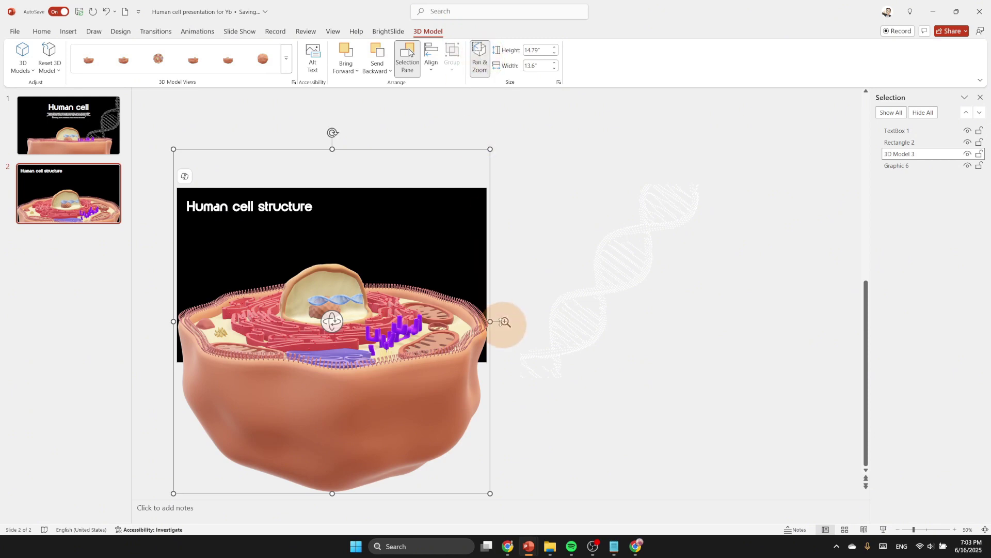
{"action": "left_click_drag", "start_coordinate": [505, 321], "coordinate": [518, 305]}
{"action": "left_click_drag", "start_coordinate": [332, 321], "coordinate": [349, 311]}
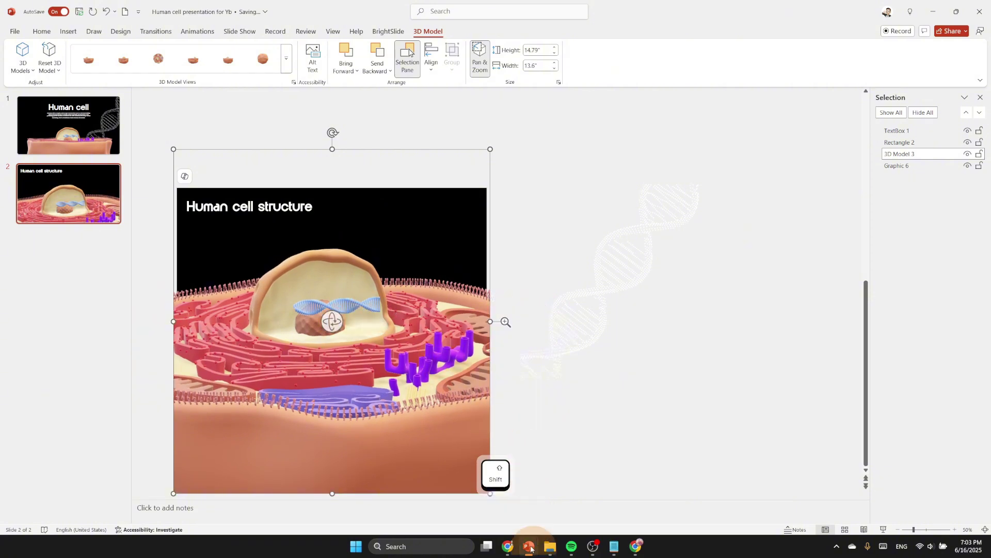
{"action": "mouse_move", "coordinate": [530, 549]}
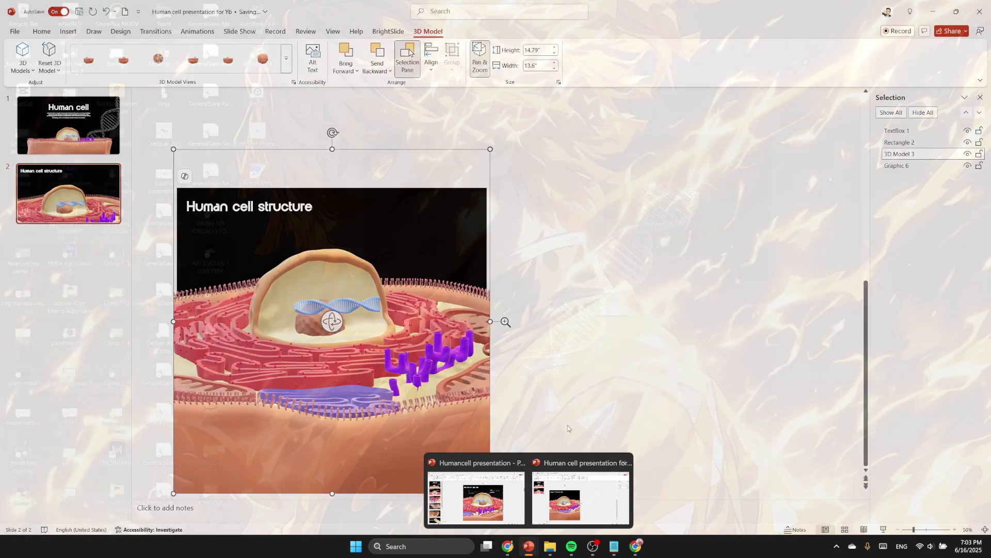
{"action": "left_click", "coordinate": [533, 332]}
{"action": "left_click_drag", "start_coordinate": [332, 321], "coordinate": [270, 320]}
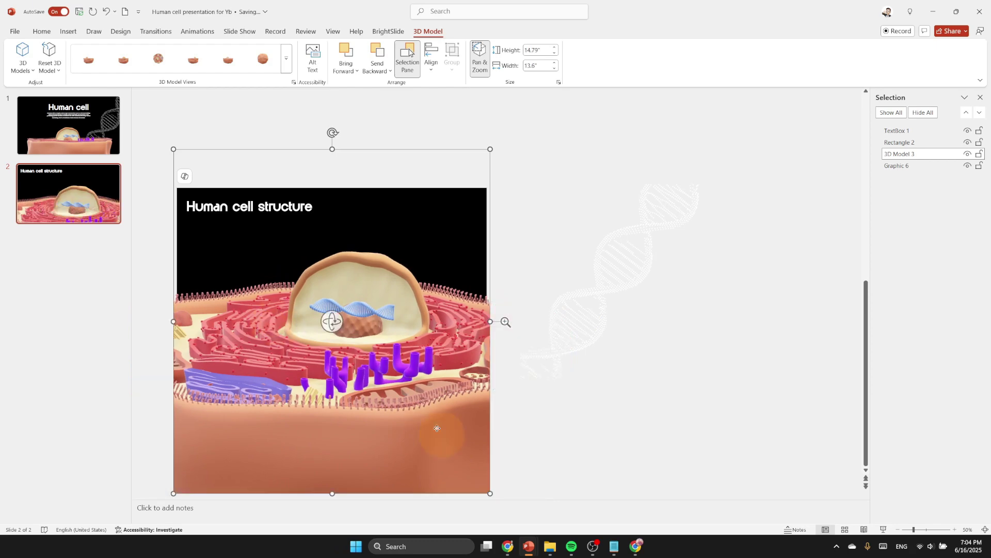
{"action": "left_click", "coordinate": [529, 547]}
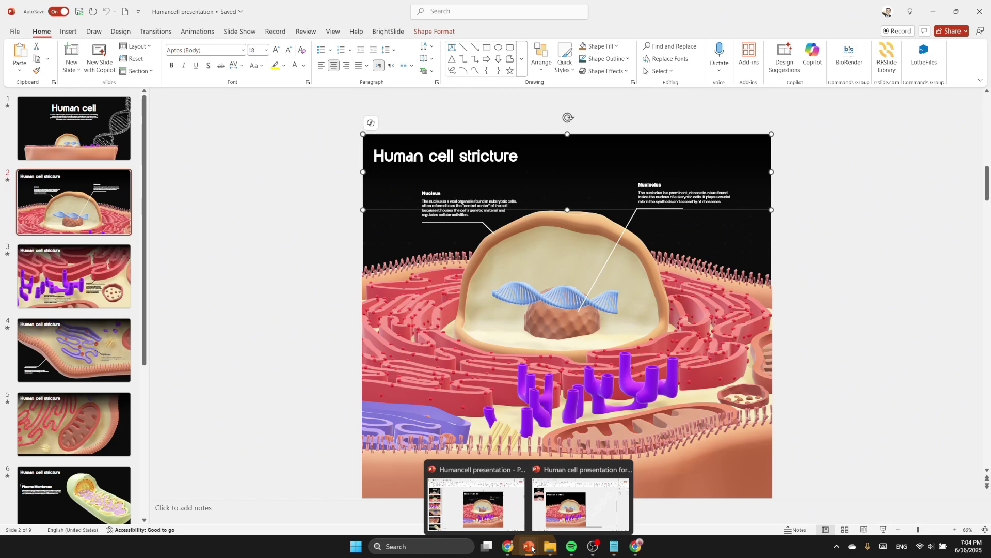
Draw a freeform callout line from the upper left of slide 2 to the nucleus edge
{"action": "left_click", "coordinate": [576, 503]}
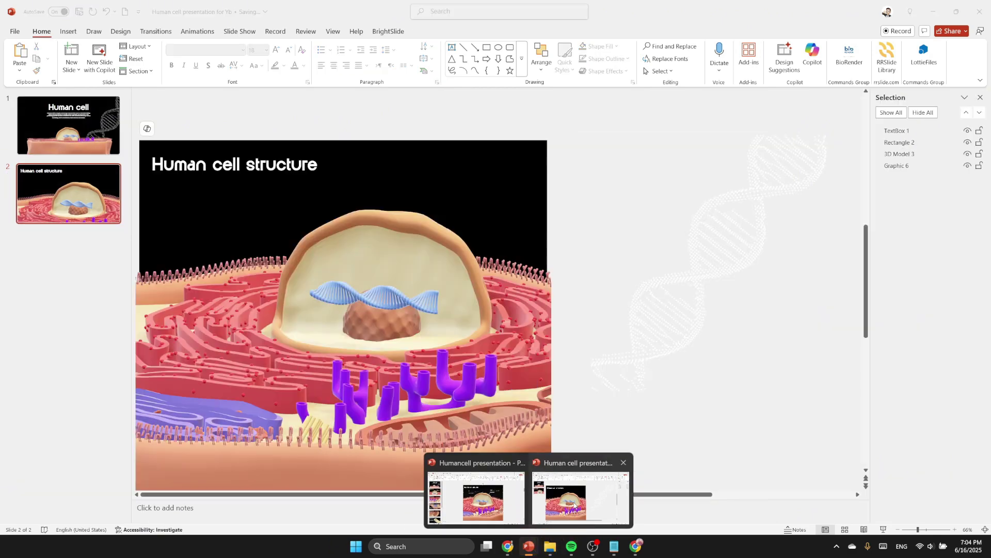
{"action": "left_click", "coordinate": [68, 31]}
{"action": "left_click", "coordinate": [225, 57]}
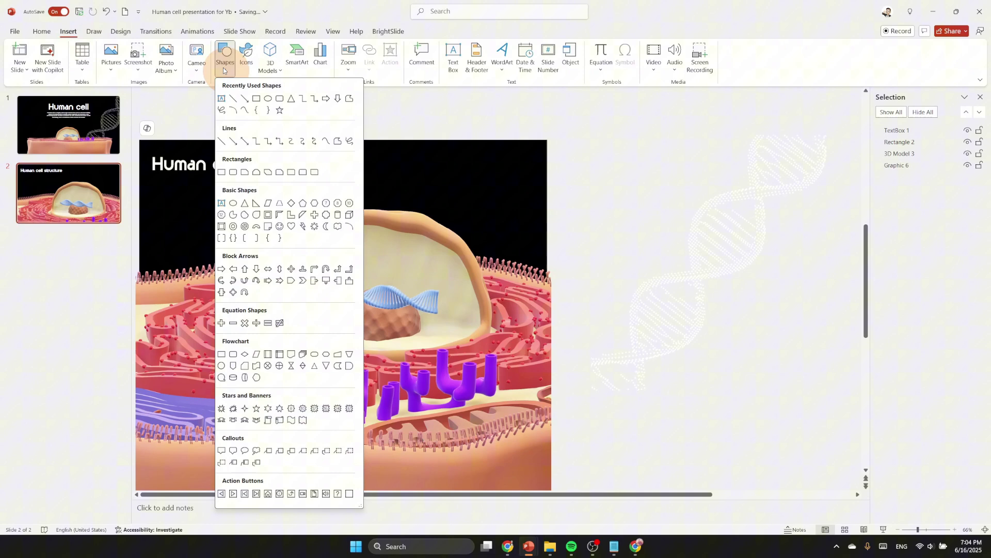
{"action": "left_click", "coordinate": [350, 99]}
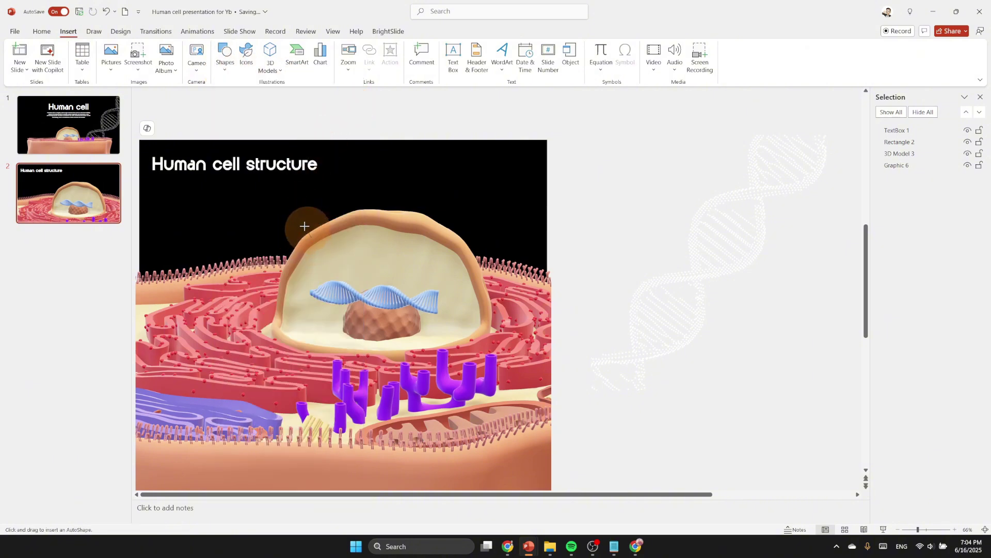
{"action": "mouse_move", "coordinate": [298, 217]}
{"action": "left_mouse_down"}
{"action": "mouse_move", "coordinate": [230, 216]}
{"action": "mouse_move", "coordinate": [249, 144]}
{"action": "mouse_move", "coordinate": [220, 205]}
{"action": "left_mouse_up"}
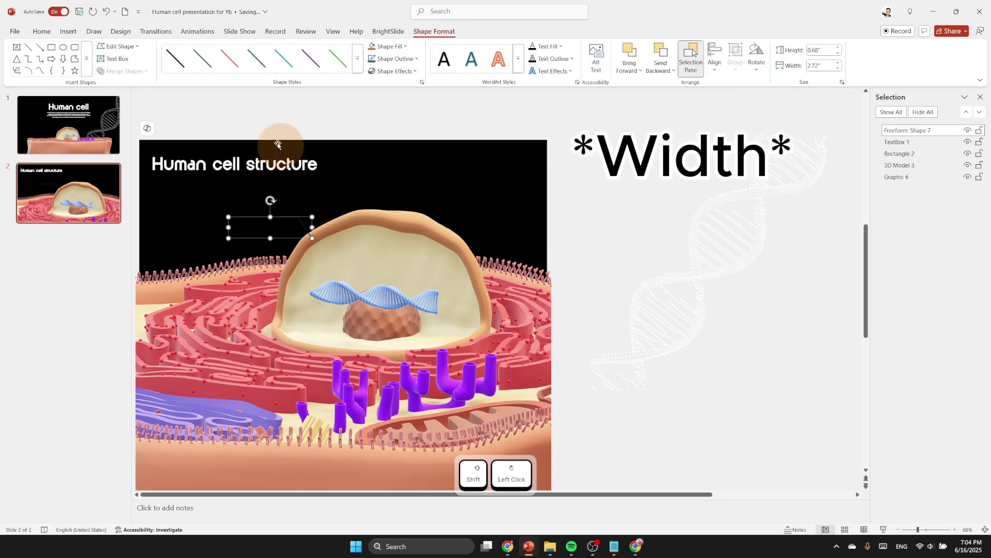
Make the callout line white with a 1 pt width
{"action": "left_click", "coordinate": [393, 59]}
{"action": "left_click", "coordinate": [373, 107]}
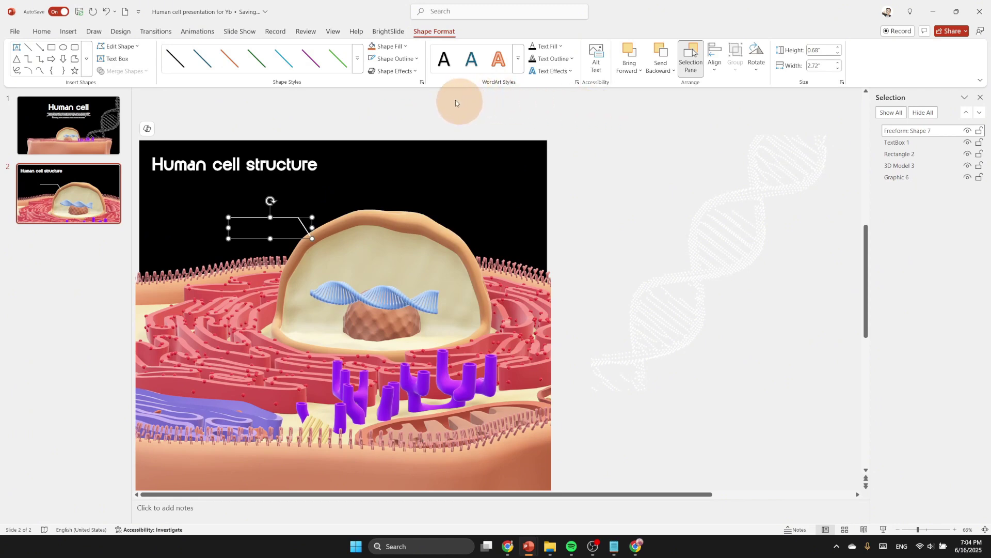
{"action": "right_click", "coordinate": [312, 217]}
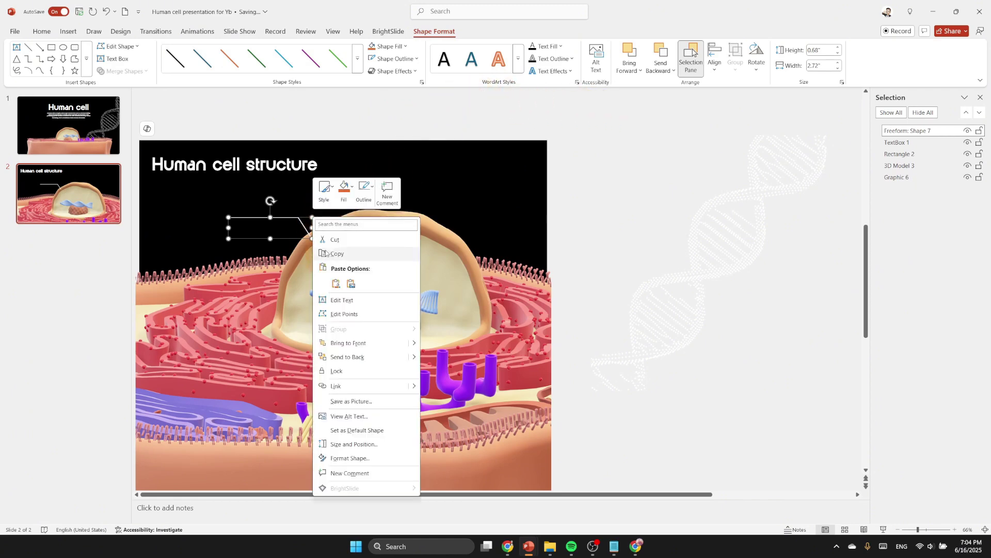
{"action": "left_click", "coordinate": [351, 458]}
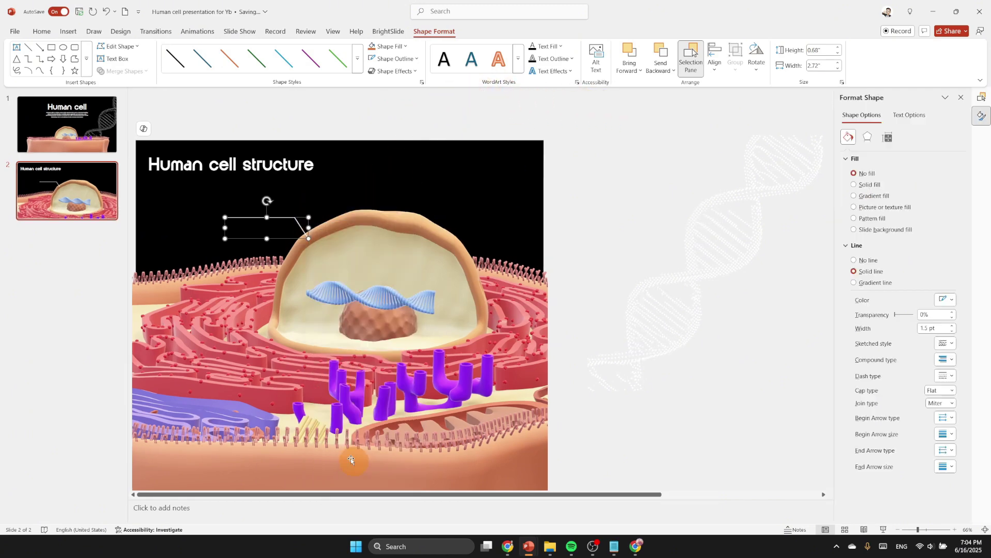
{"action": "left_click", "coordinate": [952, 330]}
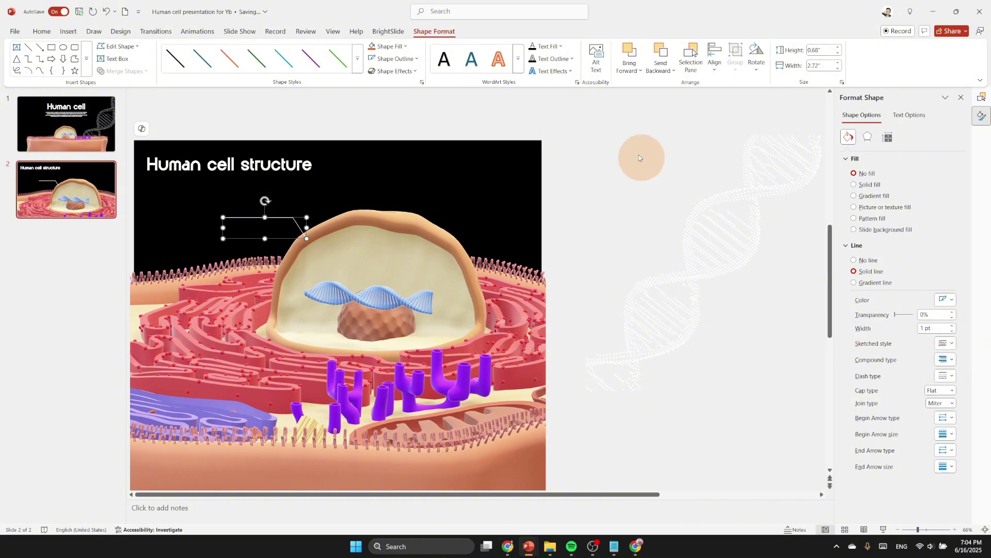
{"action": "left_click", "coordinate": [639, 154]}
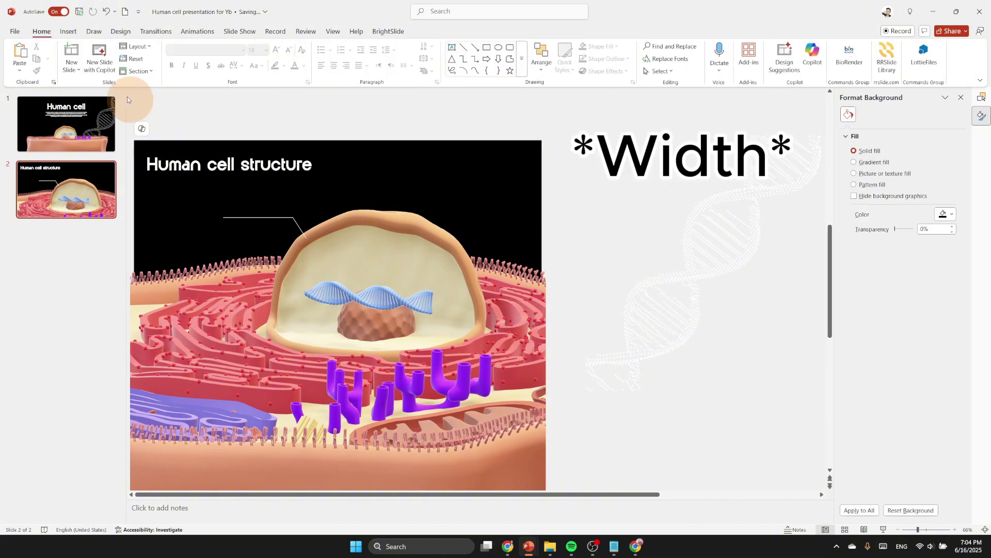
{"action": "left_click", "coordinate": [68, 31]}
Draw a freeform line from the nucleolus up to a short horizontal ledge at the upper right
{"action": "left_click", "coordinate": [223, 58]}
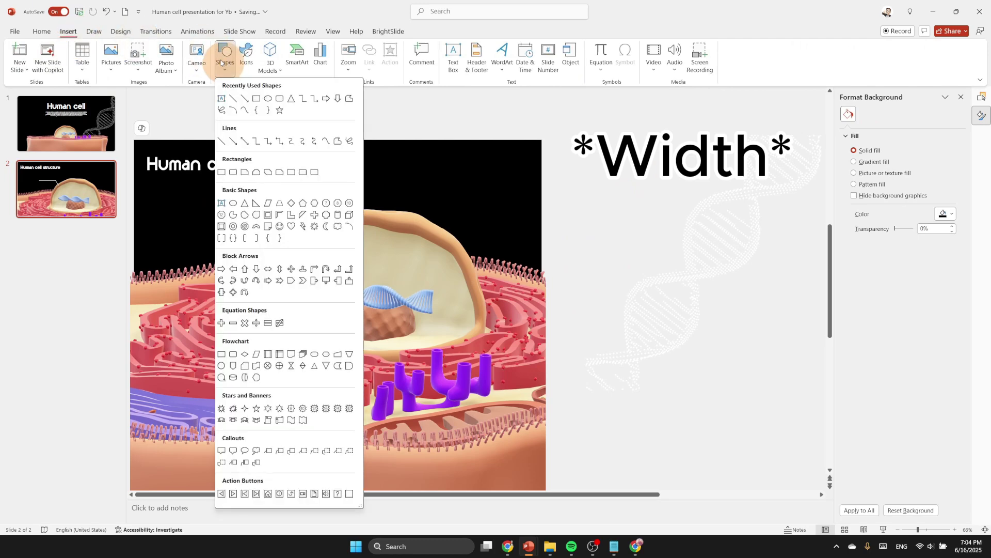
{"action": "left_click", "coordinate": [349, 98]}
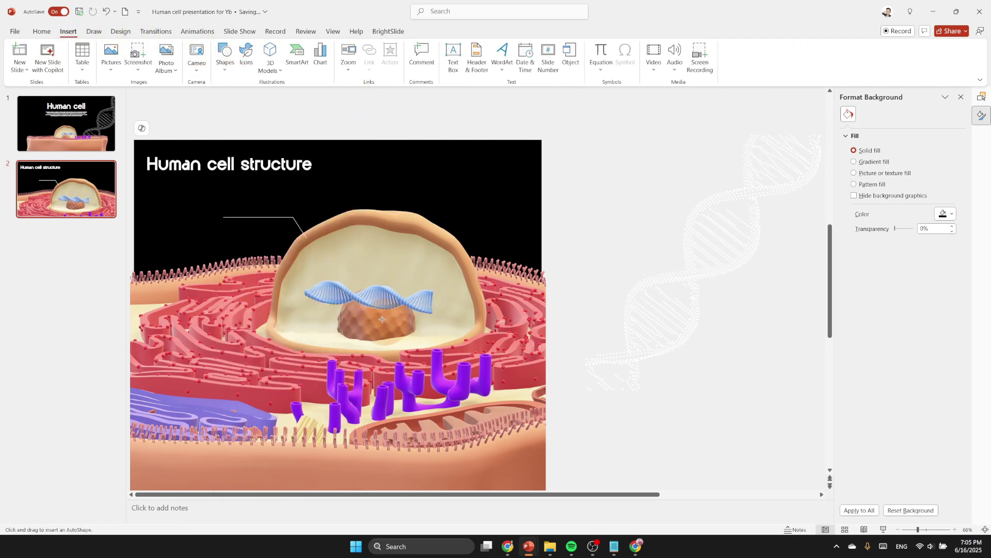
{"action": "left_click_drag", "start_coordinate": [395, 305], "coordinate": [444, 212]}
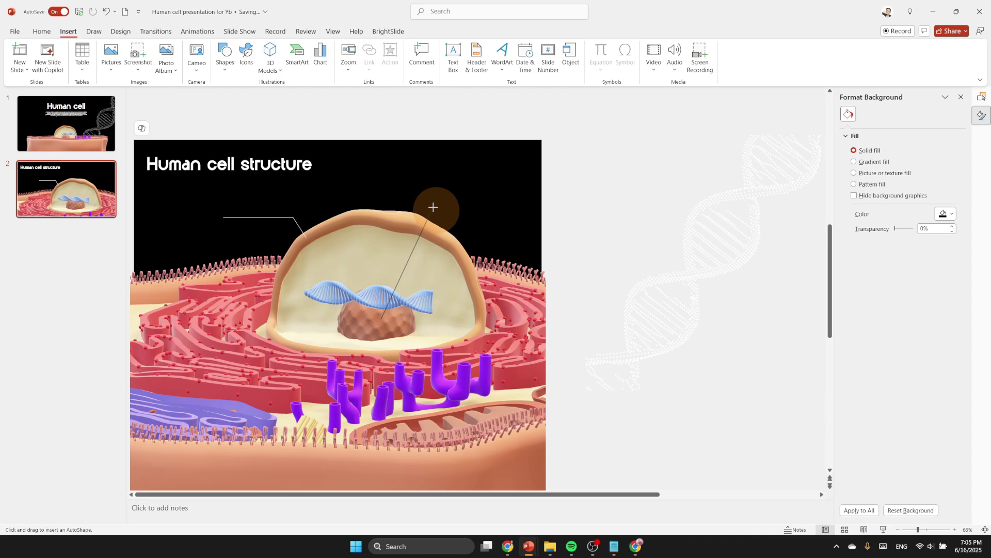
{"action": "left_click", "coordinate": [433, 207]}
{"action": "key", "text": "shift"}
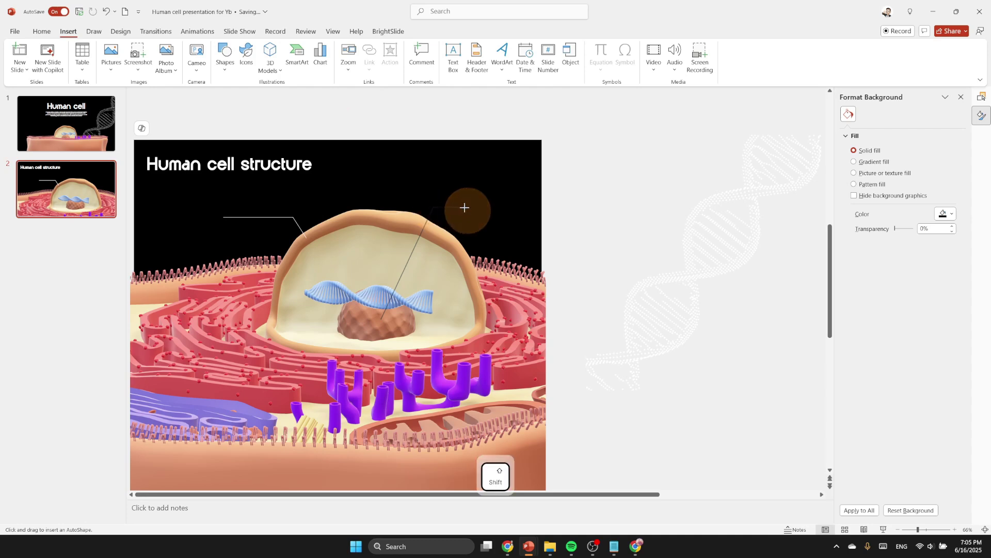
{"action": "left_click", "coordinate": [500, 206], "text": "shift"}
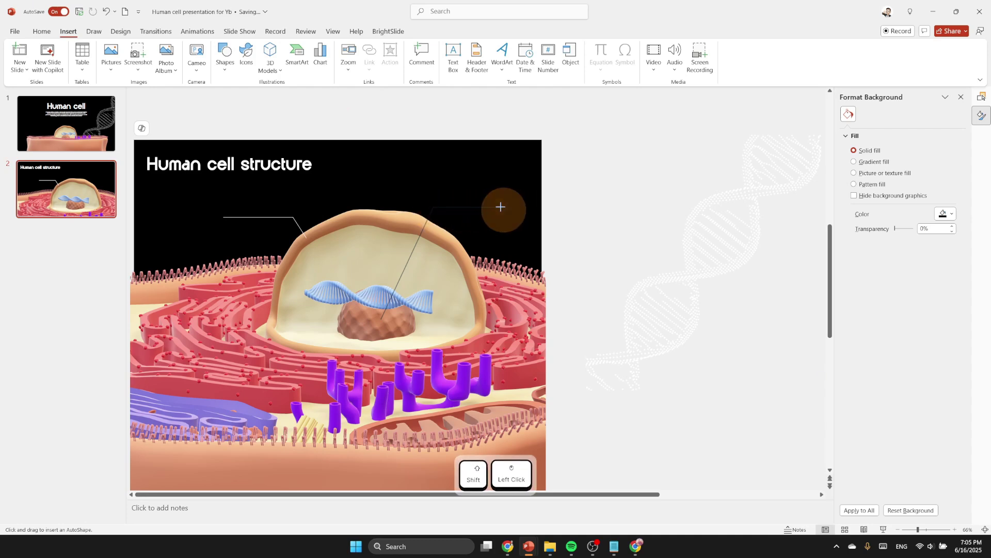
{"action": "double_click", "coordinate": [491, 209]}
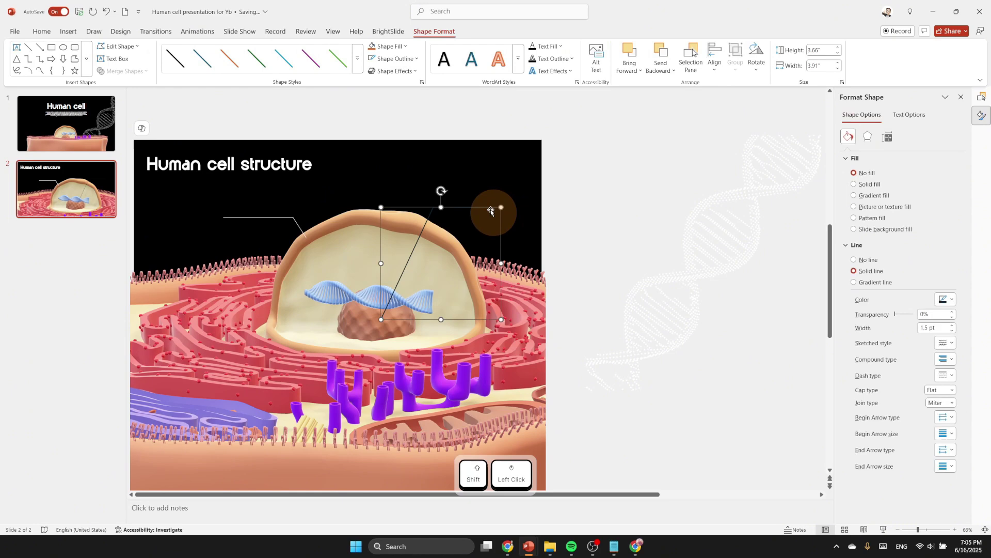
Make the second callout line white and 1 pt thick
{"action": "left_click", "coordinate": [375, 59]}
{"action": "left_click", "coordinate": [953, 331]}
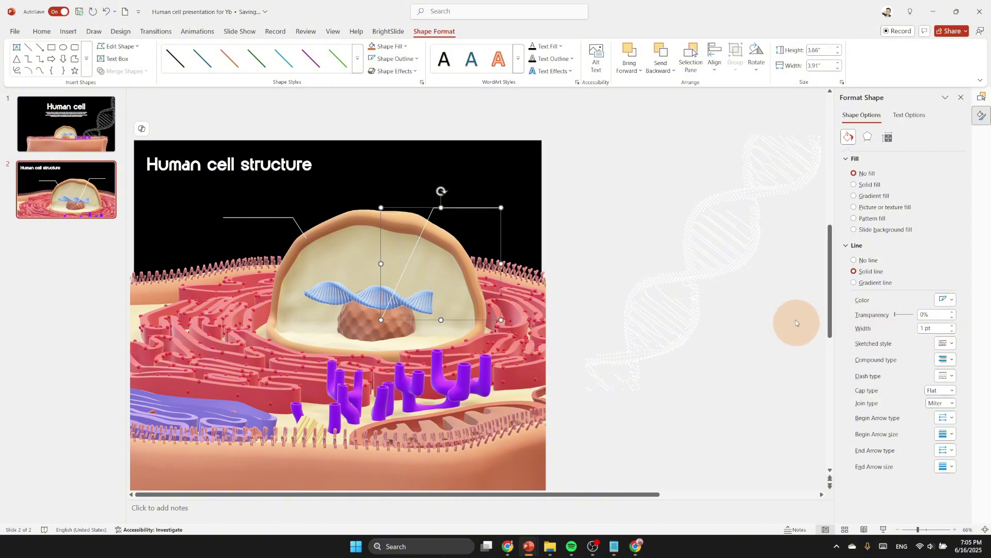
{"action": "left_click", "coordinate": [584, 189]}
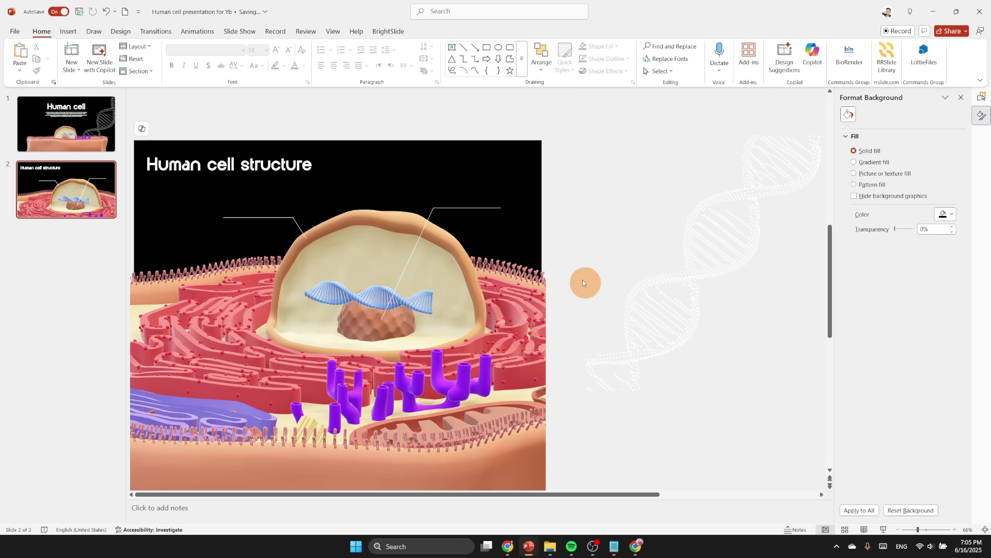
Bring the Nucleus label and description over from the Humancell deck and place it above the first callout line
{"action": "mouse_move", "coordinate": [528, 546]}
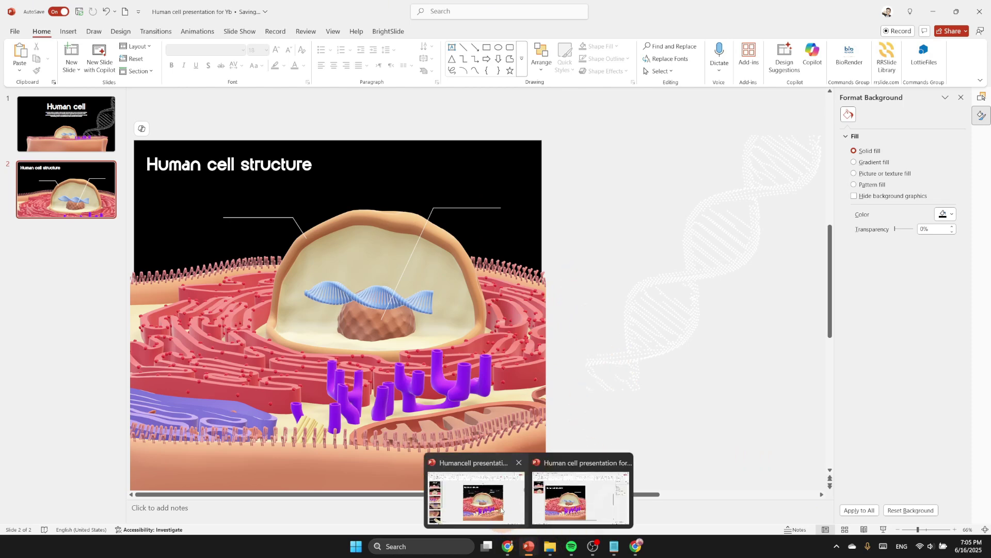
{"action": "left_click", "coordinate": [501, 510]}
{"action": "left_click", "coordinate": [442, 210]}
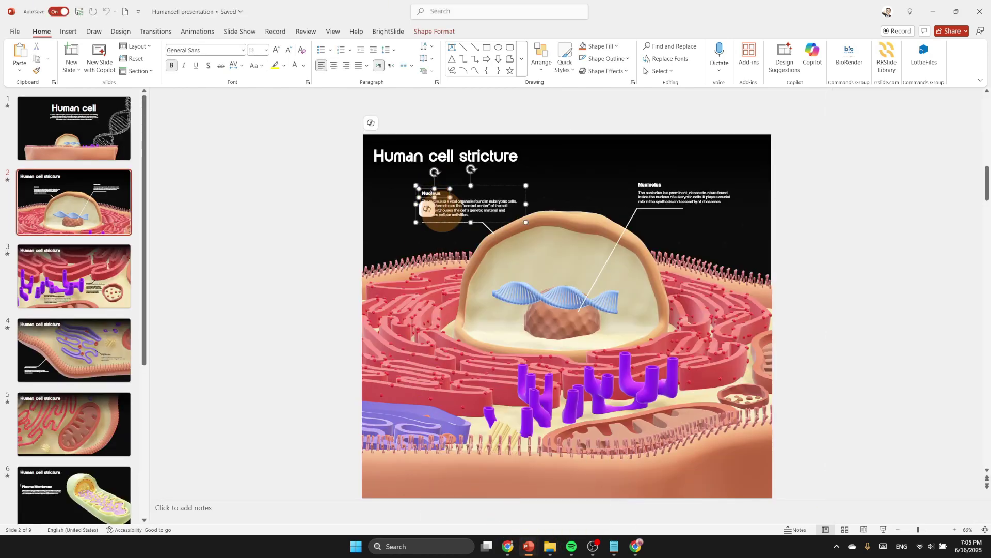
{"action": "left_click", "coordinate": [524, 222]}
{"action": "scroll", "coordinate": [521, 222], "scroll_direction": "up", "scroll_amount": 4, "text": "ctrl"}
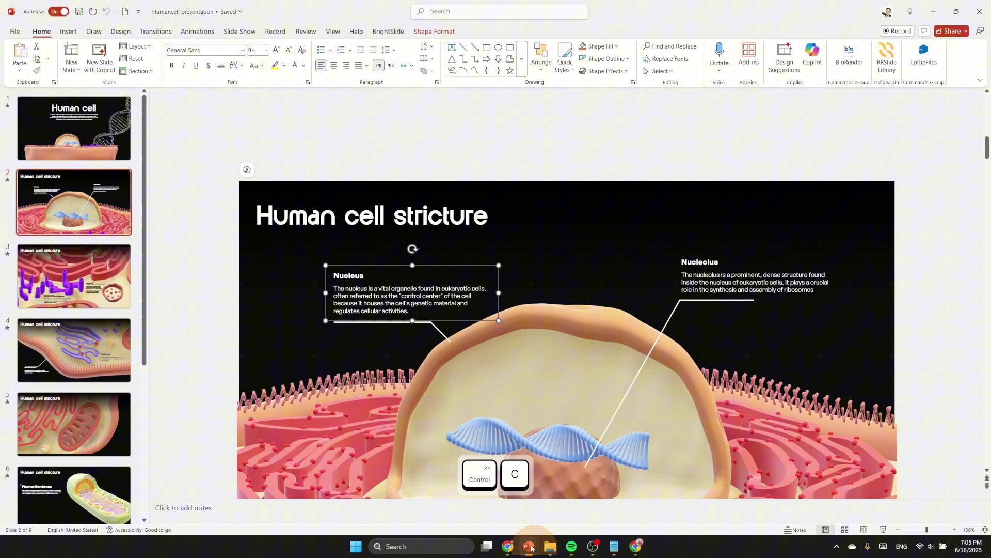
{"action": "mouse_move", "coordinate": [528, 546]}
{"action": "left_click", "coordinate": [581, 503]}
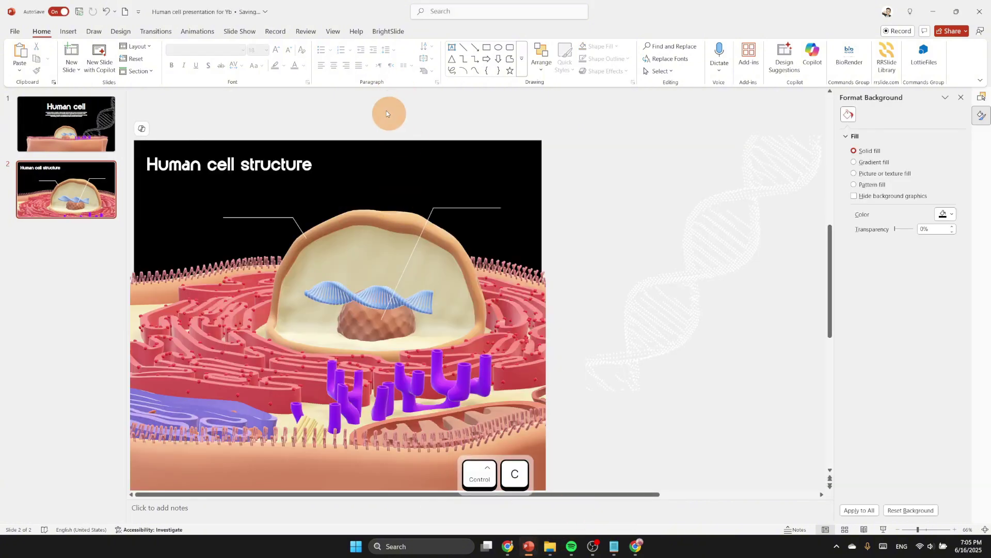
{"action": "key", "text": "ctrl+v"}
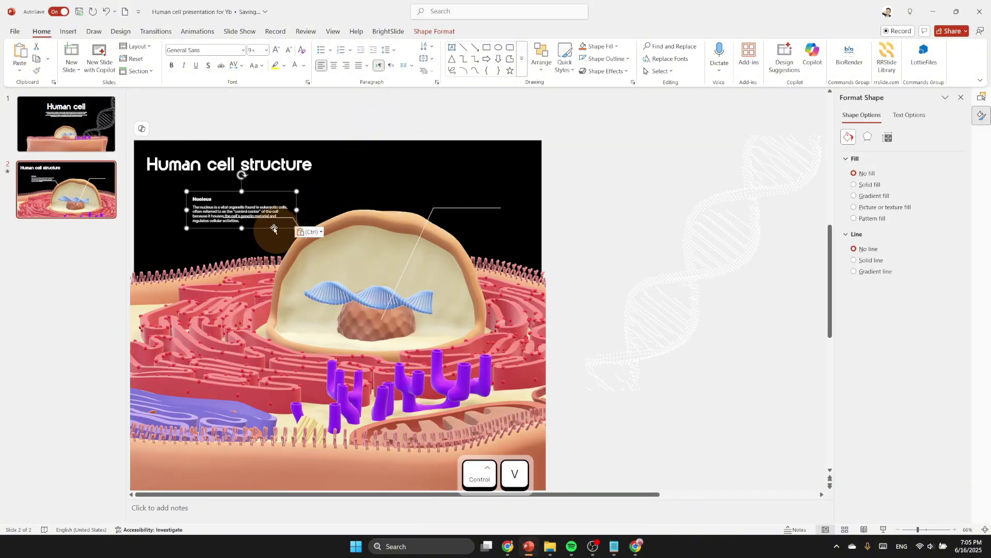
{"action": "left_click_drag", "start_coordinate": [273, 228], "coordinate": [285, 220]}
Copy the Nucleolus label and description onto slide 2 and position it at the upper right
{"action": "mouse_move", "coordinate": [529, 551]}
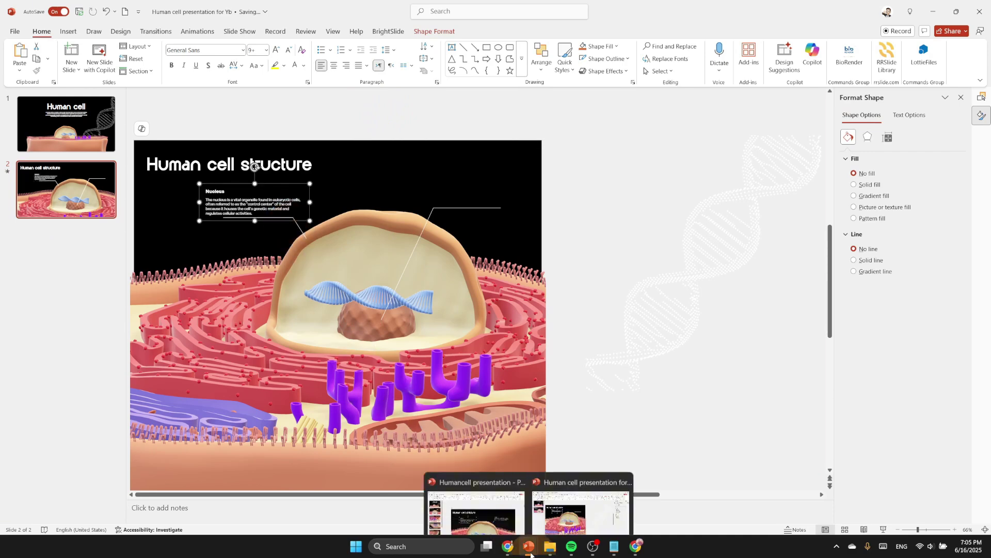
{"action": "left_click", "coordinate": [511, 514]}
{"action": "left_click", "coordinate": [691, 264]}
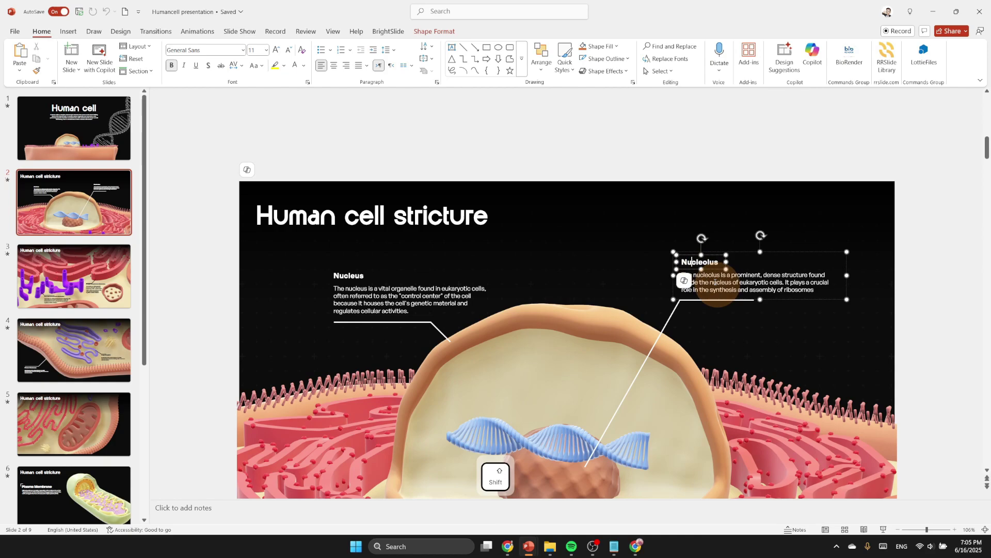
{"action": "left_click", "coordinate": [747, 292], "text": "shift"}
{"action": "key", "text": "ctrl+c"}
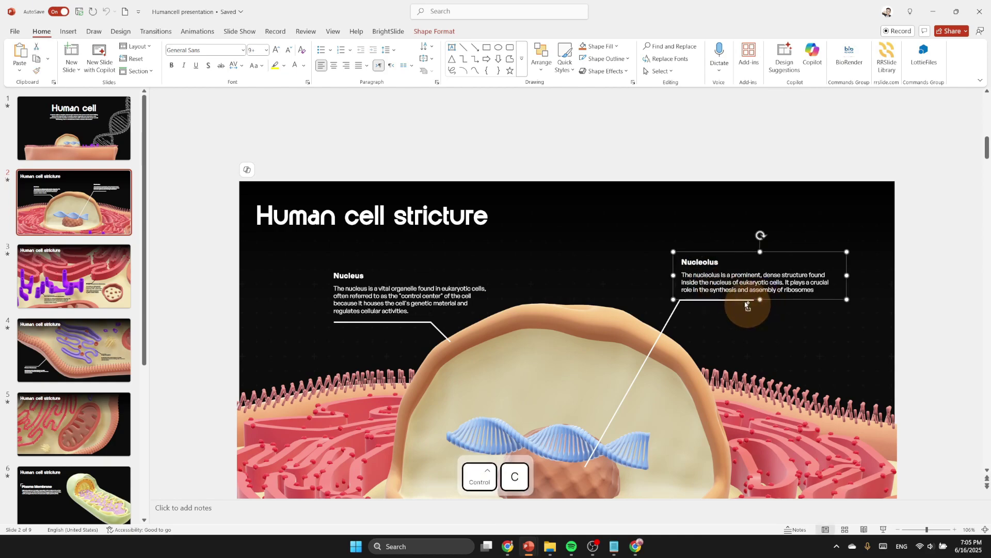
{"action": "mouse_move", "coordinate": [529, 550]}
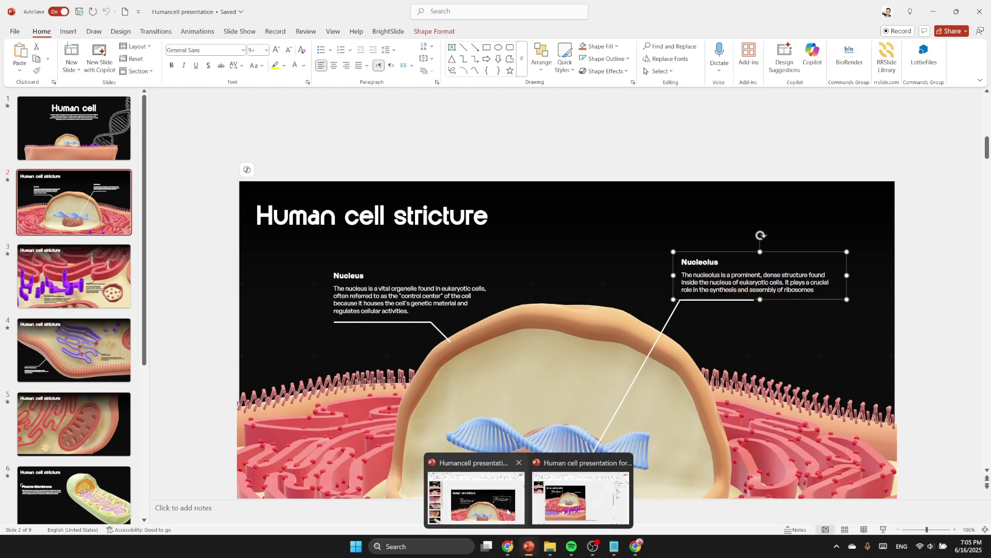
{"action": "left_click", "coordinate": [578, 496]}
{"action": "left_click", "coordinate": [609, 167]}
{"action": "key", "text": "ctrl+v"}
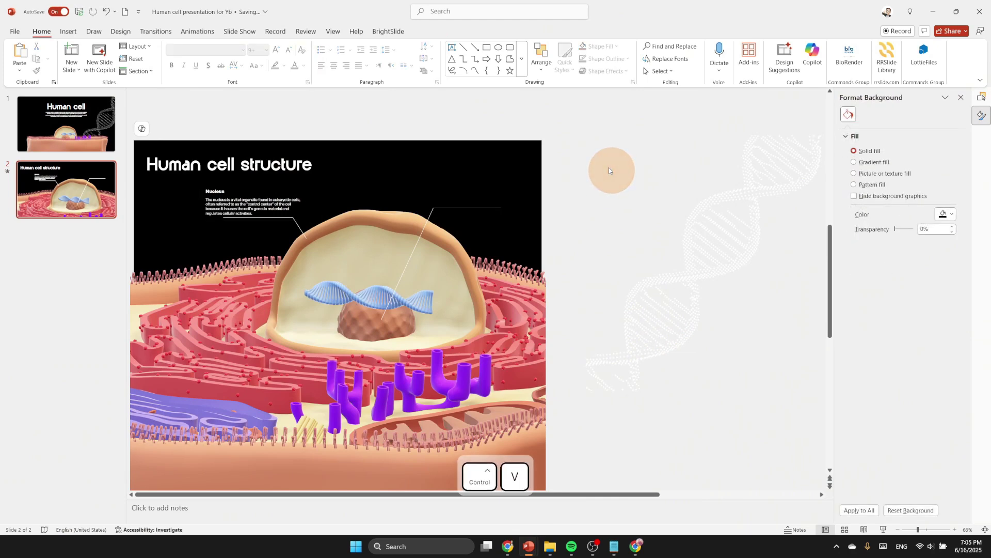
{"action": "left_click", "coordinate": [488, 217]}
{"action": "left_click_drag", "start_coordinate": [488, 217], "coordinate": [513, 211]}
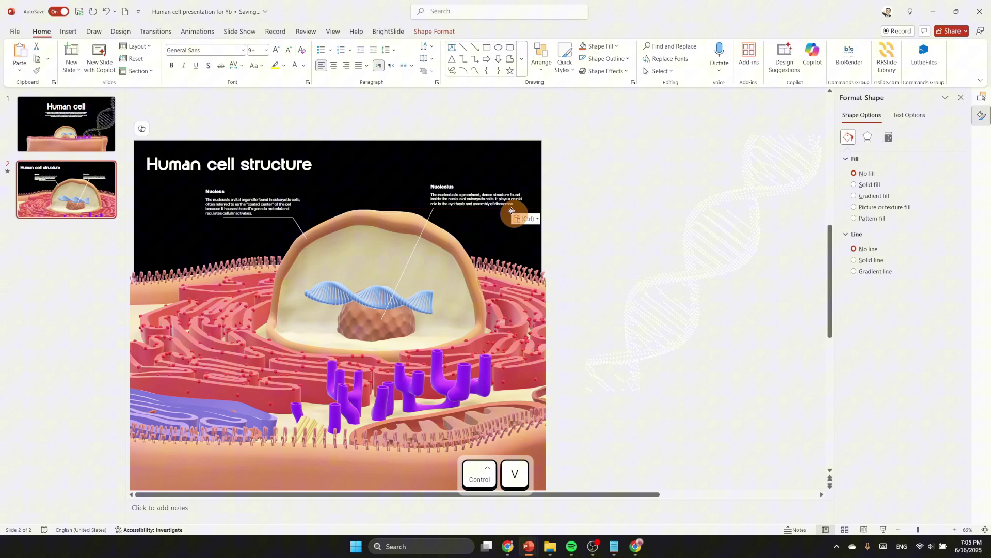
{"action": "left_click_drag", "start_coordinate": [511, 211], "coordinate": [513, 211]}
{"action": "left_click", "coordinate": [594, 140]}
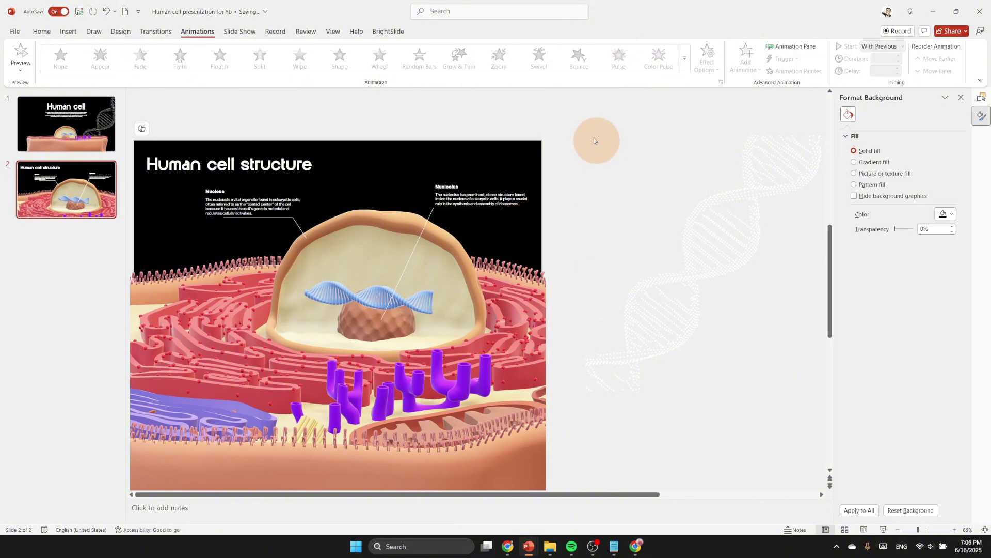
{"action": "mouse_move", "coordinate": [529, 545]}
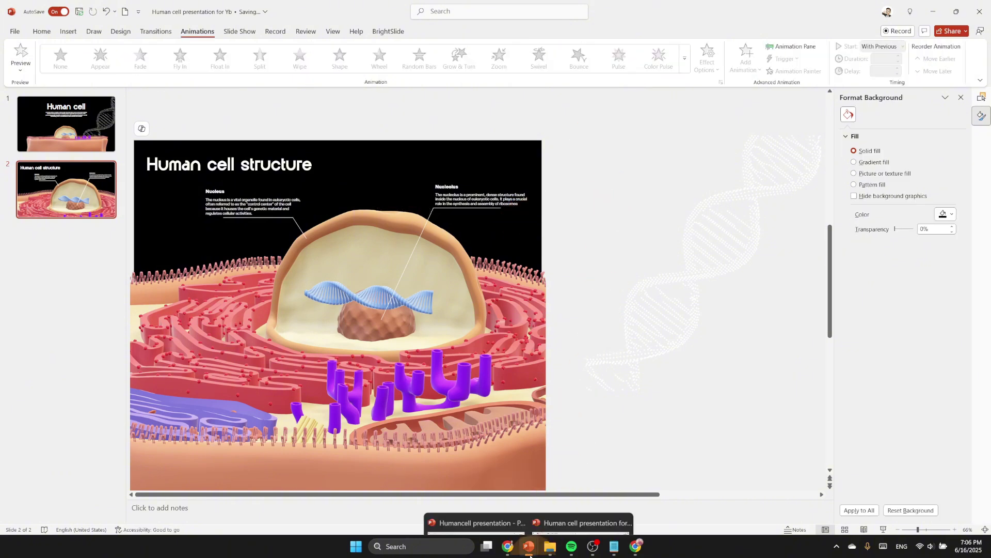
{"action": "left_click", "coordinate": [476, 497]}
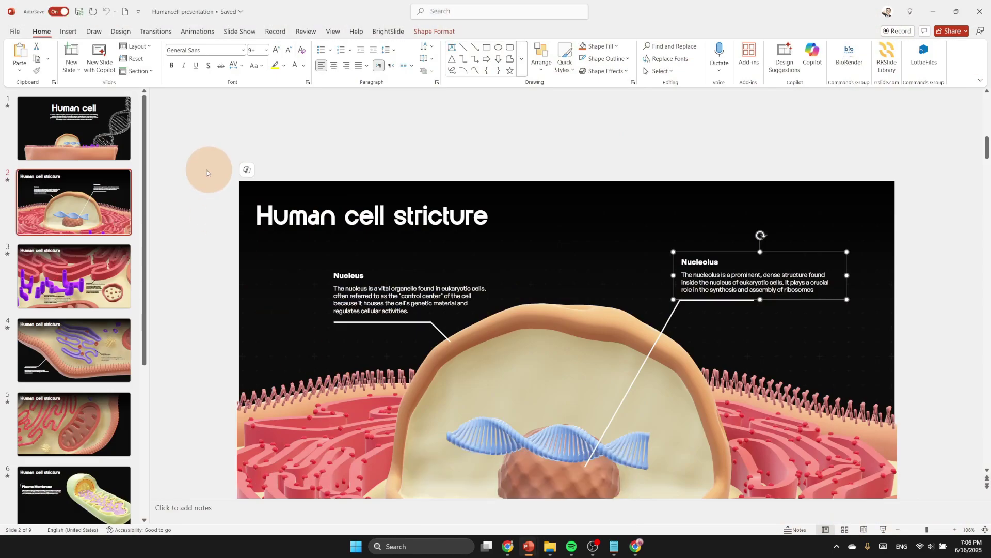
{"action": "left_click", "coordinate": [131, 275]}
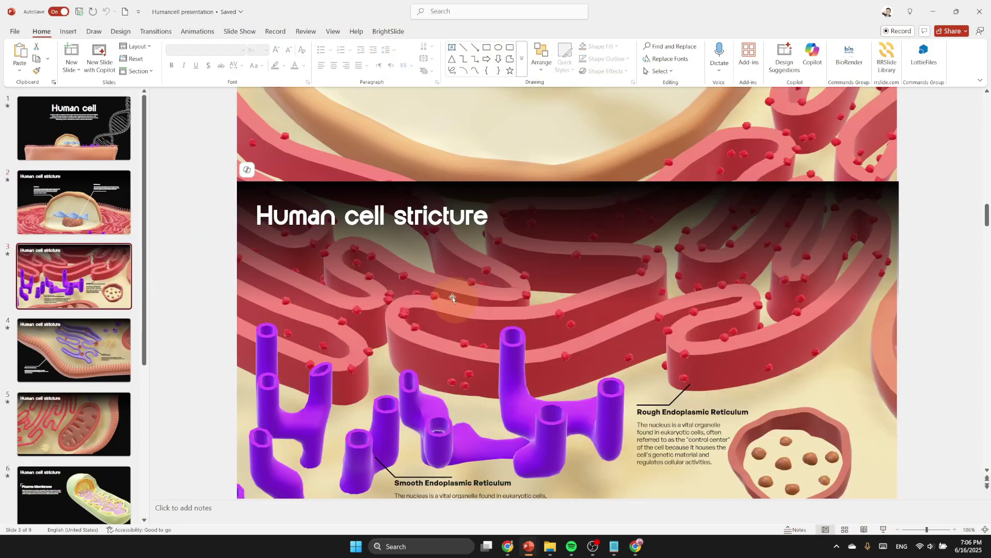
{"action": "scroll", "coordinate": [453, 300], "scroll_direction": "down", "scroll_amount": 1, "text": "ctrl"}
{"action": "scroll", "coordinate": [453, 297], "scroll_direction": "down", "scroll_amount": 3}
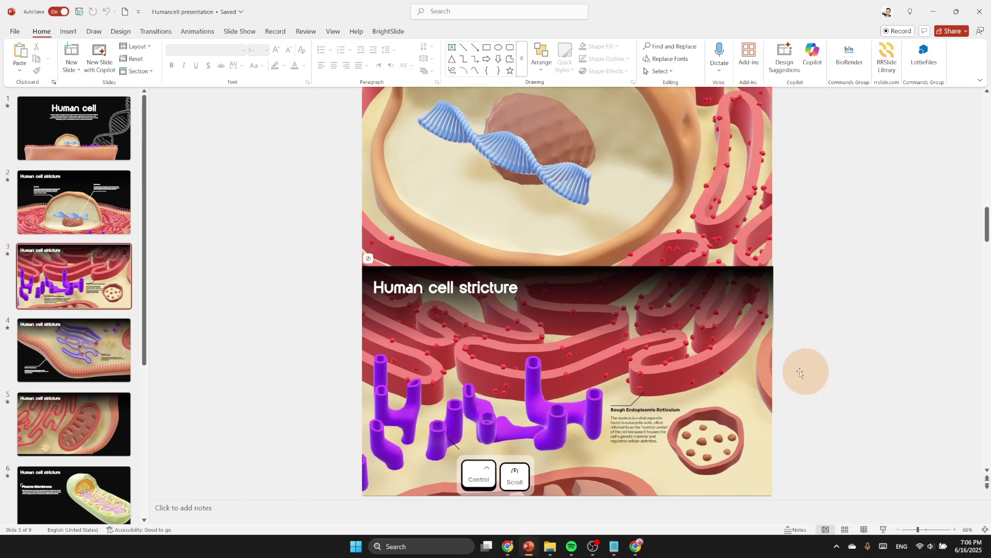
{"action": "left_click", "coordinate": [810, 359]}
{"action": "left_click", "coordinate": [801, 350]}
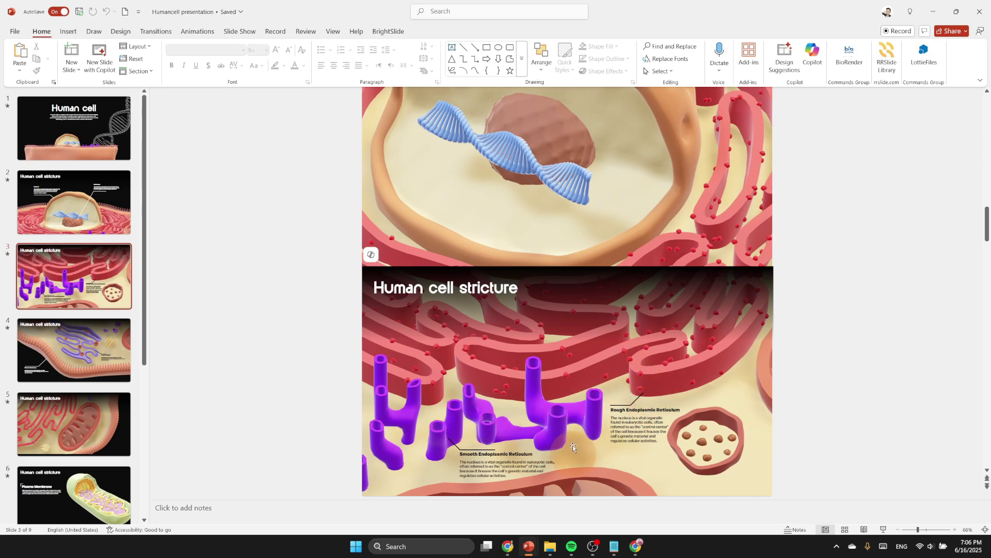
{"action": "mouse_move", "coordinate": [528, 552]}
{"action": "left_click", "coordinate": [580, 495]}
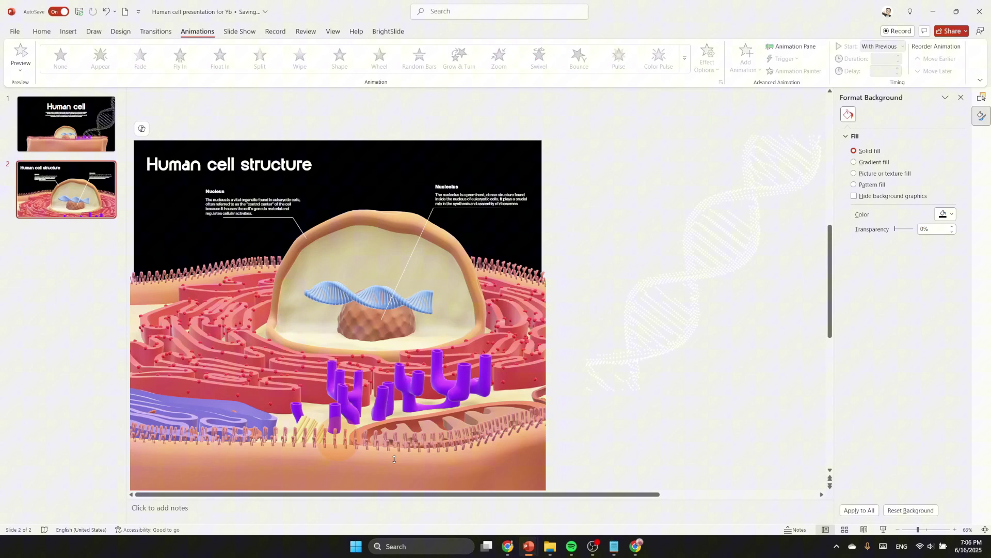
Duplicate slide 2 and delete the Nucleolus and Nucleus callouts and their lines from the copy
{"action": "right_click", "coordinate": [48, 192]}
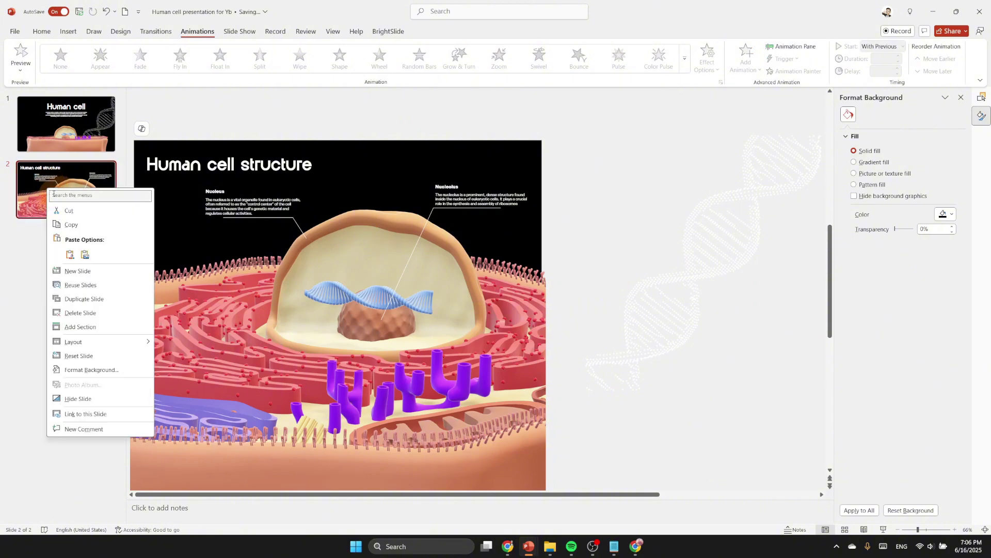
{"action": "left_click", "coordinate": [84, 300]}
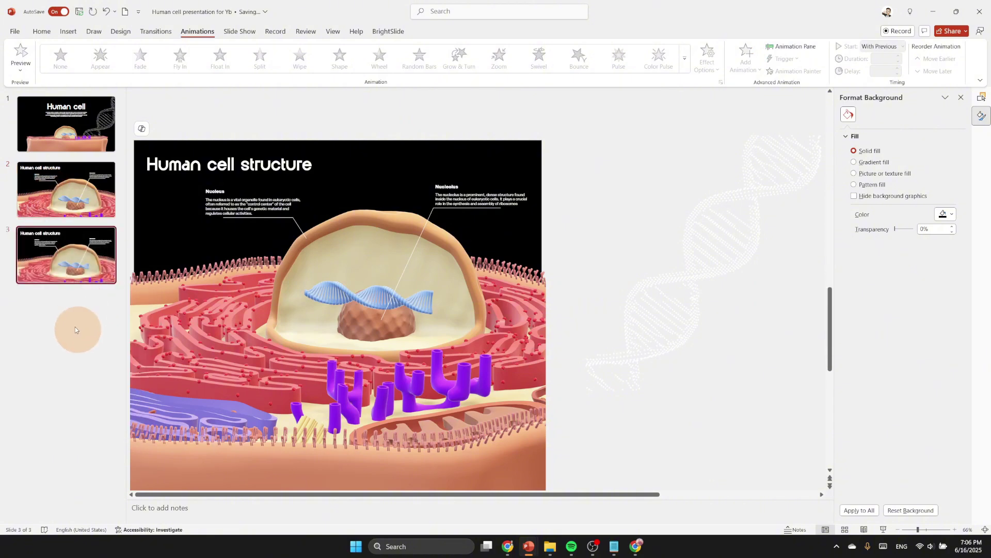
{"action": "left_click", "coordinate": [464, 199]}
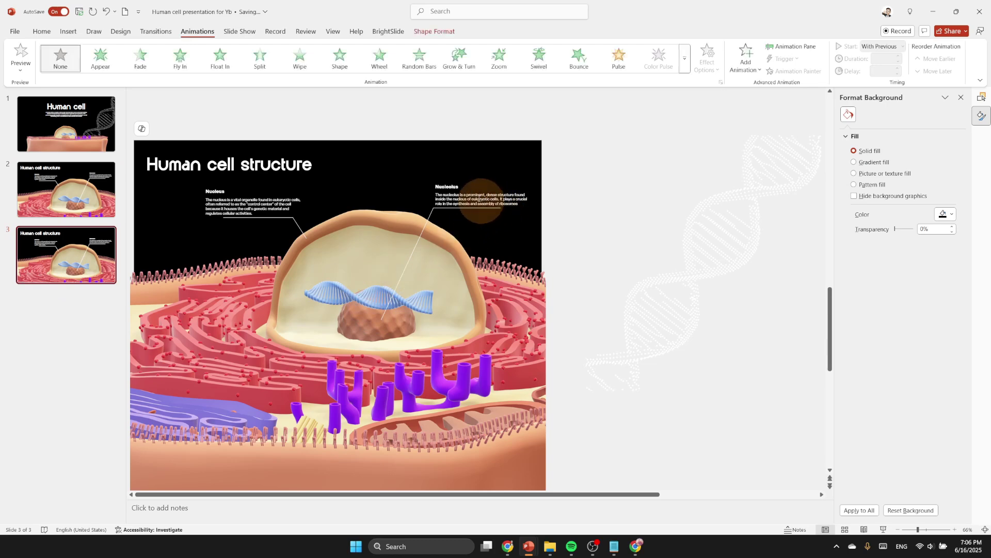
{"action": "left_click", "coordinate": [426, 223], "text": "shift"}
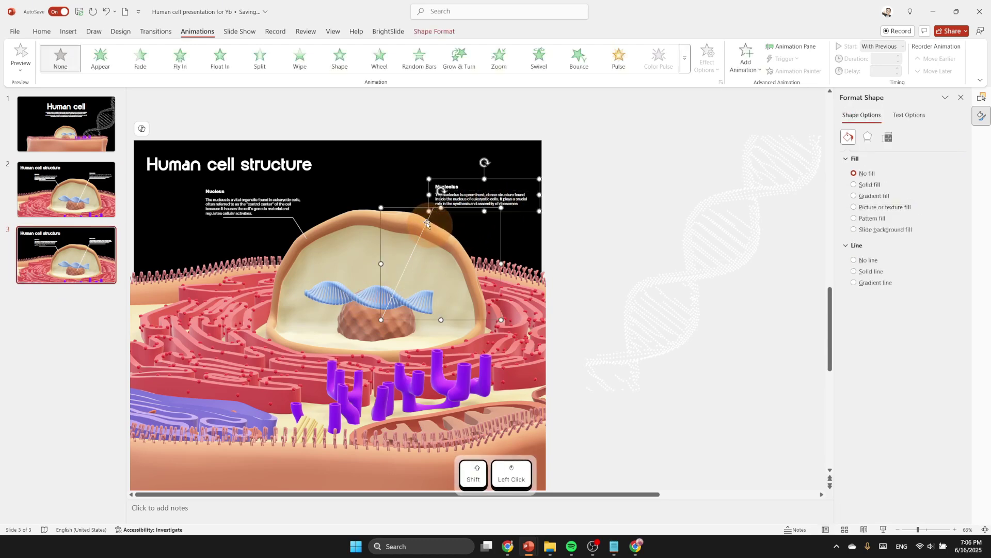
{"action": "key", "text": "Delete"}
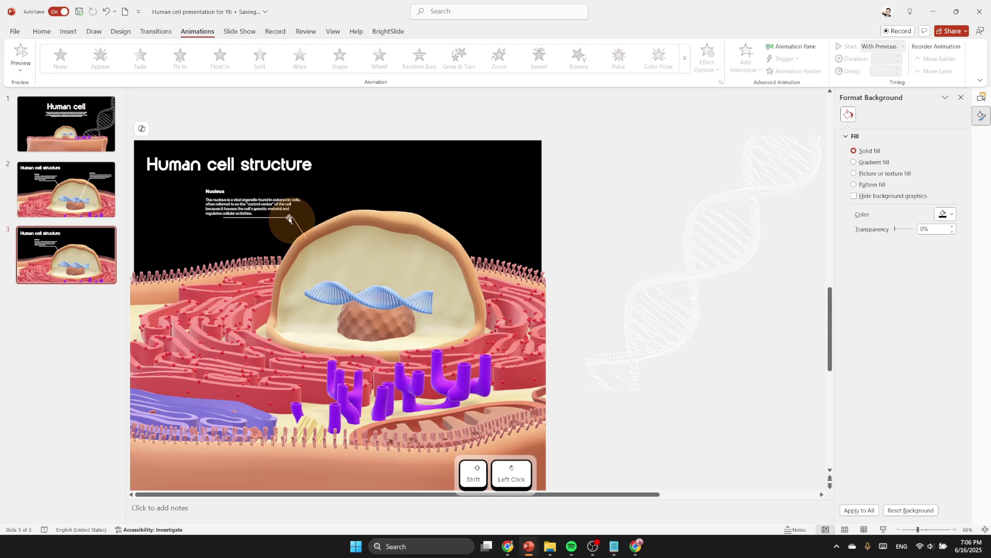
{"action": "left_click", "coordinate": [289, 218], "text": "shift"}
{"action": "left_click", "coordinate": [265, 201], "text": "shift"}
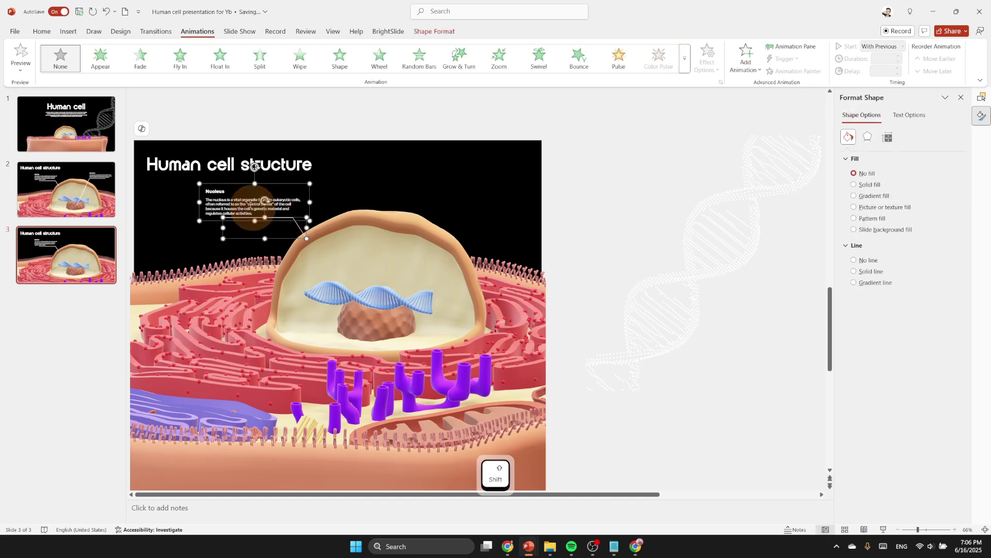
{"action": "key", "text": "Delete"}
Rotate the copied slide's 3D cell model to a top-down view
{"action": "scroll", "coordinate": [278, 293], "scroll_direction": "down", "scroll_amount": 4}
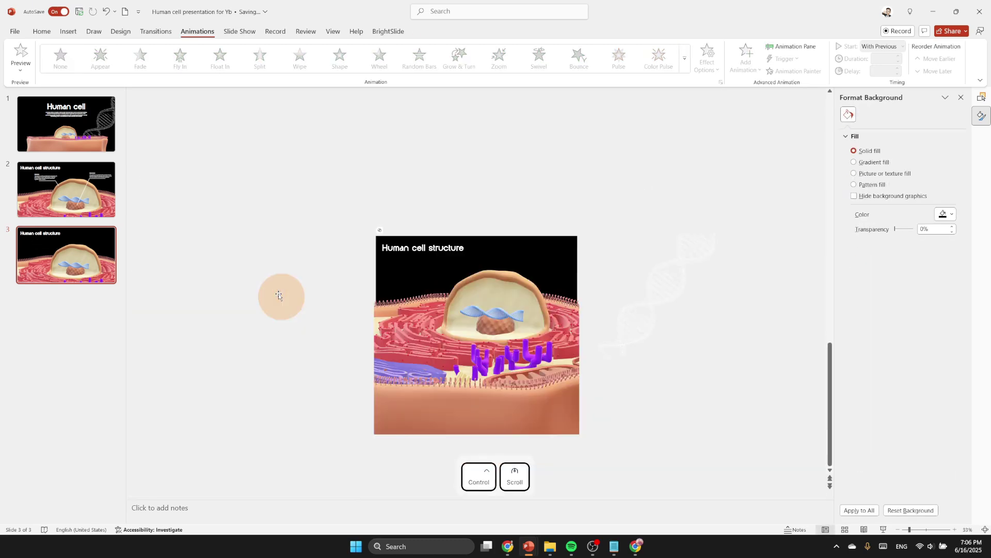
{"action": "left_click", "coordinate": [491, 335]}
{"action": "left_click_drag", "start_coordinate": [491, 335], "coordinate": [467, 380]}
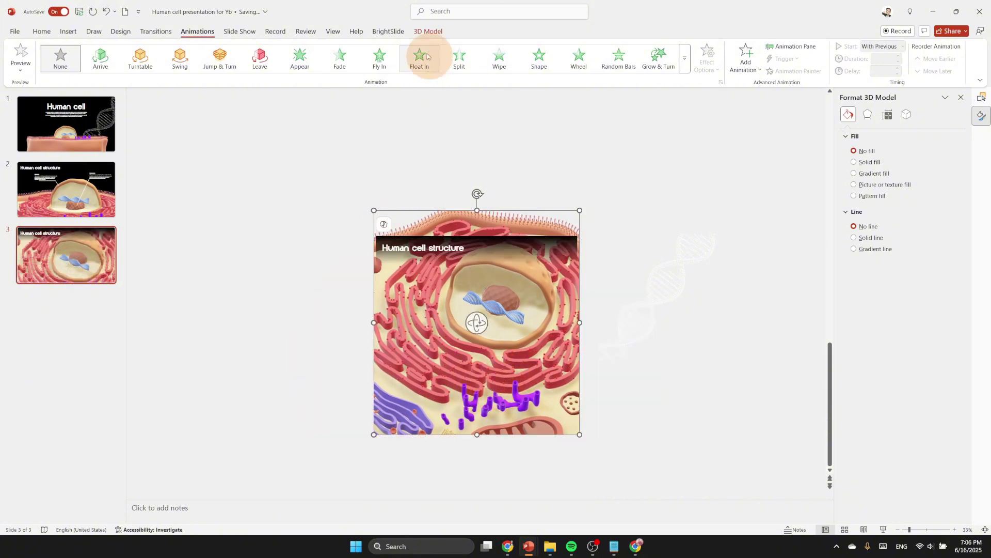
Pan and zoom slide 3's cell model to frame the smooth ER and a mitochondrion, then show the Humancell deck
{"action": "left_click", "coordinate": [428, 31]}
{"action": "left_click", "coordinate": [480, 57]}
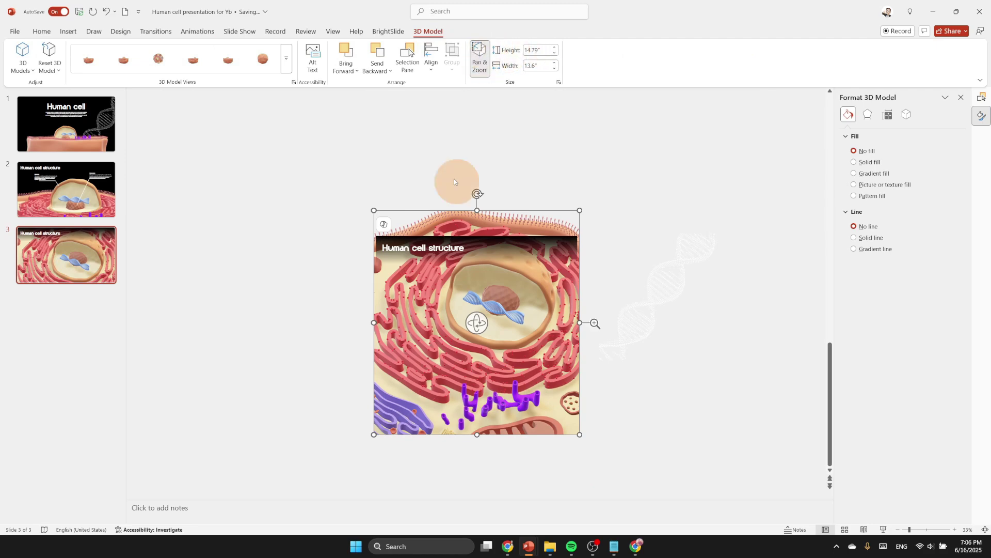
{"action": "left_click_drag", "start_coordinate": [494, 412], "coordinate": [449, 356]}
{"action": "mouse_move", "coordinate": [595, 323]}
{"action": "left_mouse_down"}
{"action": "mouse_move", "coordinate": [603, 309]}
{"action": "mouse_move", "coordinate": [598, 319]}
{"action": "left_mouse_up"}
{"action": "left_click", "coordinate": [289, 320]}
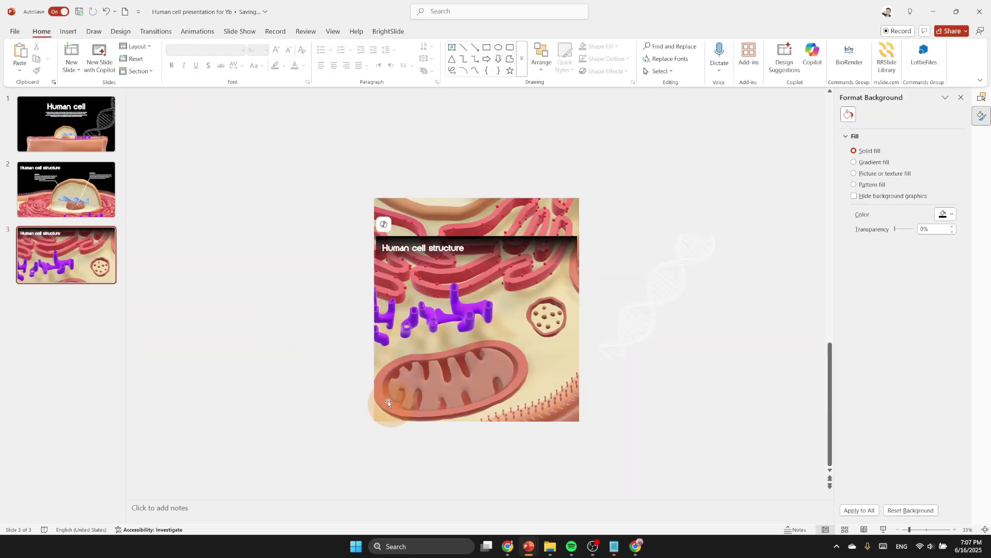
{"action": "scroll", "coordinate": [413, 374], "scroll_direction": "up", "scroll_amount": 3}
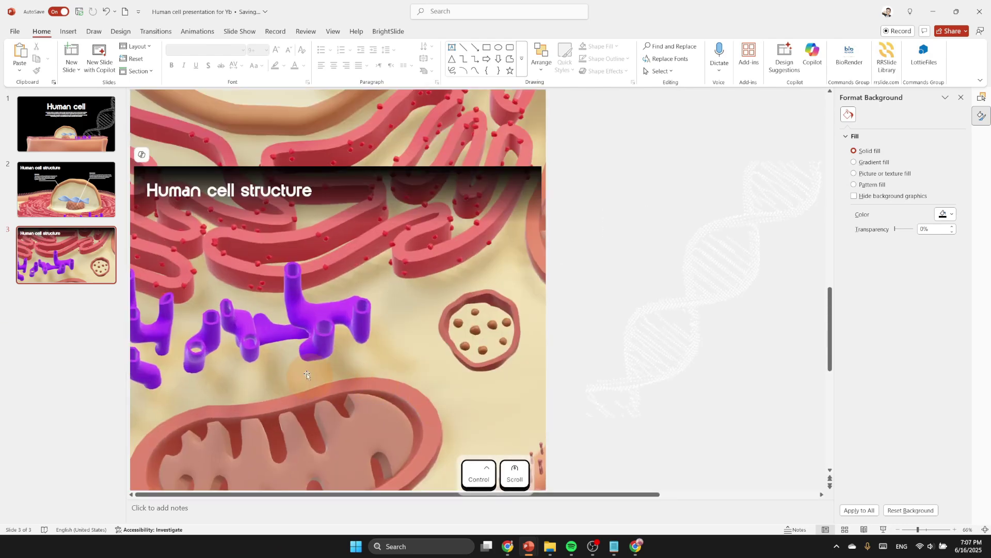
{"action": "mouse_move", "coordinate": [523, 543]}
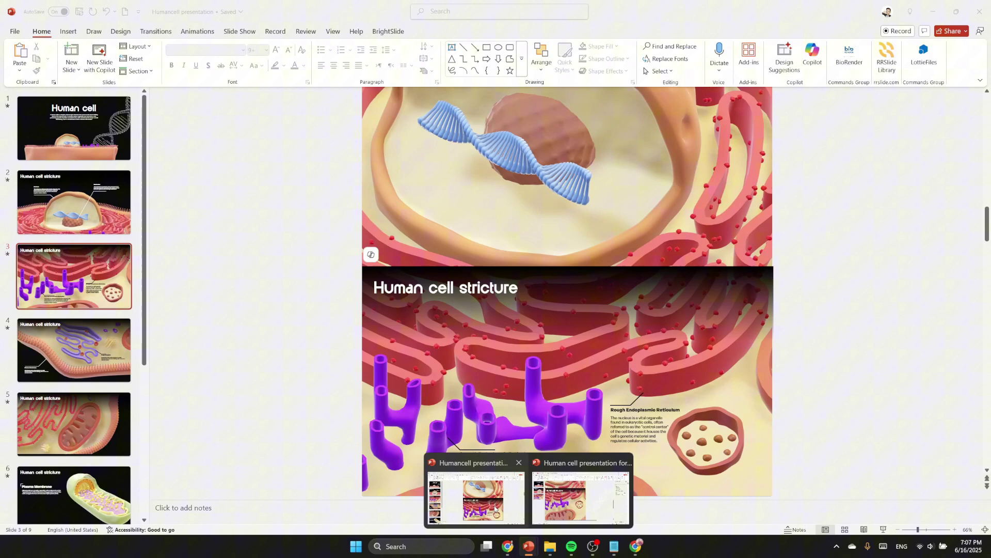
{"action": "left_click", "coordinate": [495, 508]}
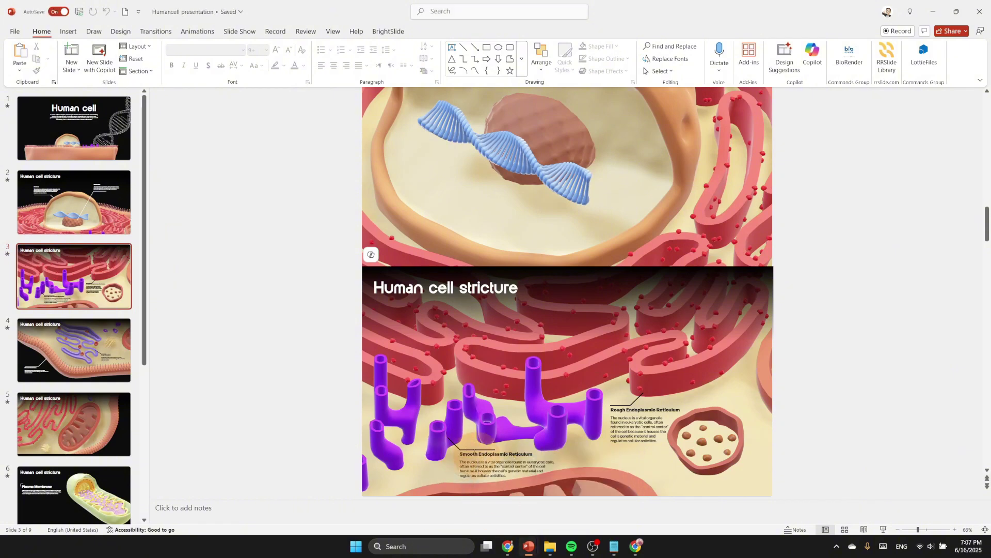
Copy the Smooth and Rough ER description boxes, delete the DNA graphic, and paste them onto slide 3
{"action": "left_click", "coordinate": [496, 457]}
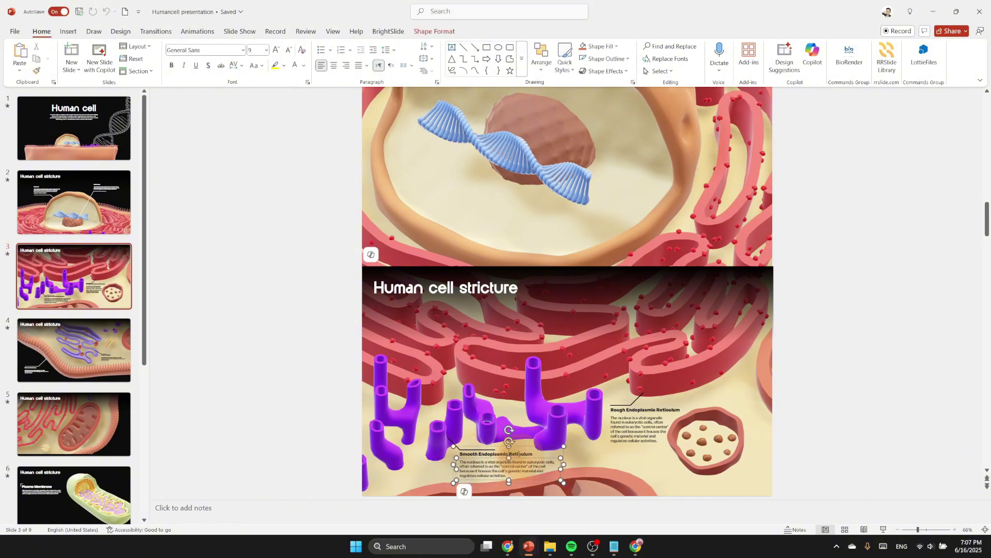
{"action": "left_click", "coordinate": [635, 426], "text": "ctrl"}
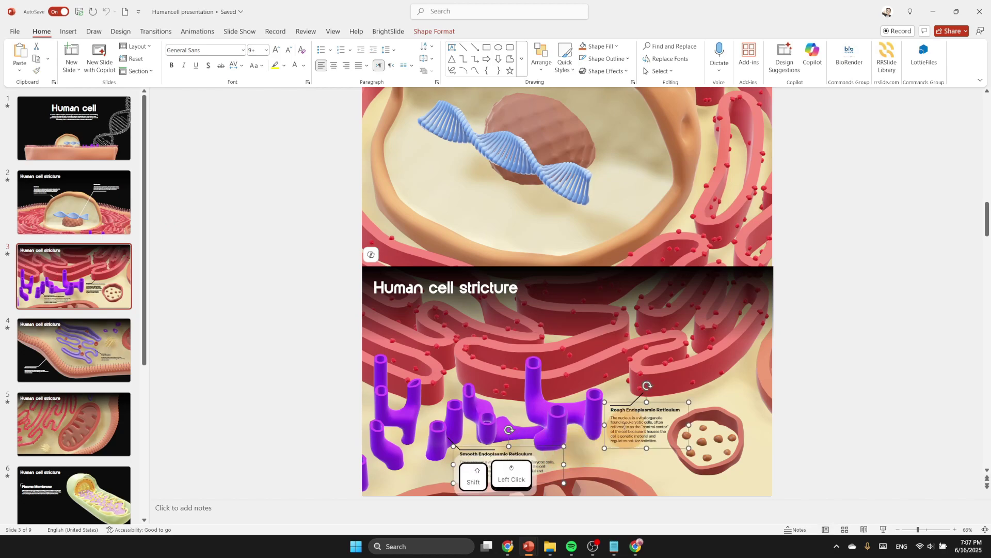
{"action": "key", "text": "ctrl+c"}
{"action": "mouse_move", "coordinate": [528, 544]}
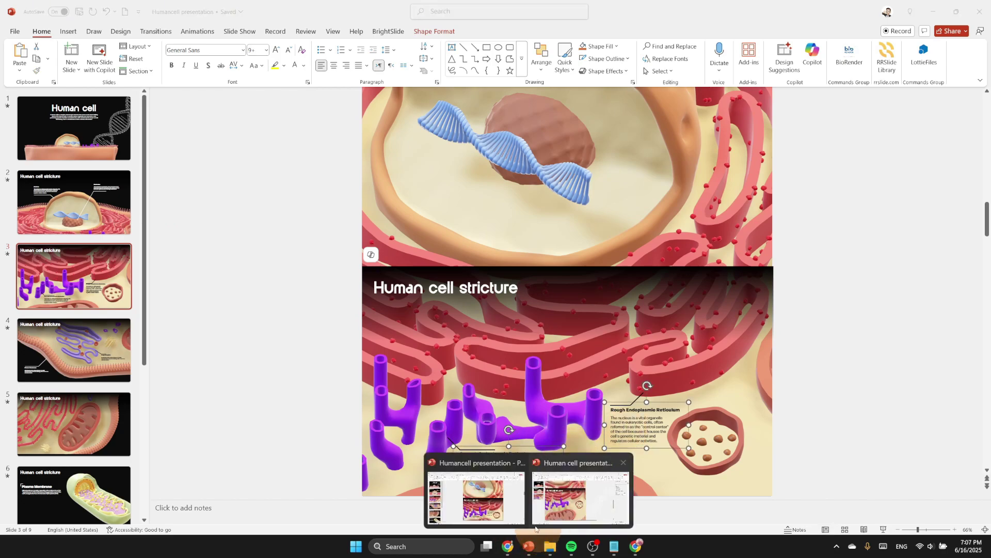
{"action": "left_click", "coordinate": [536, 497]}
{"action": "scroll", "coordinate": [537, 428], "scroll_direction": "down", "scroll_amount": 2, "text": "ctrl"}
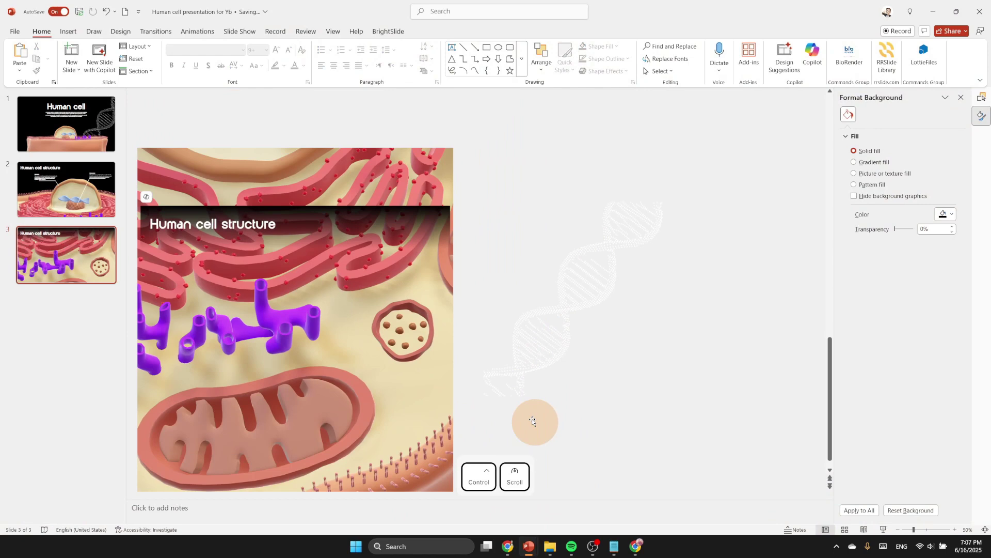
{"action": "left_click", "coordinate": [529, 368]}
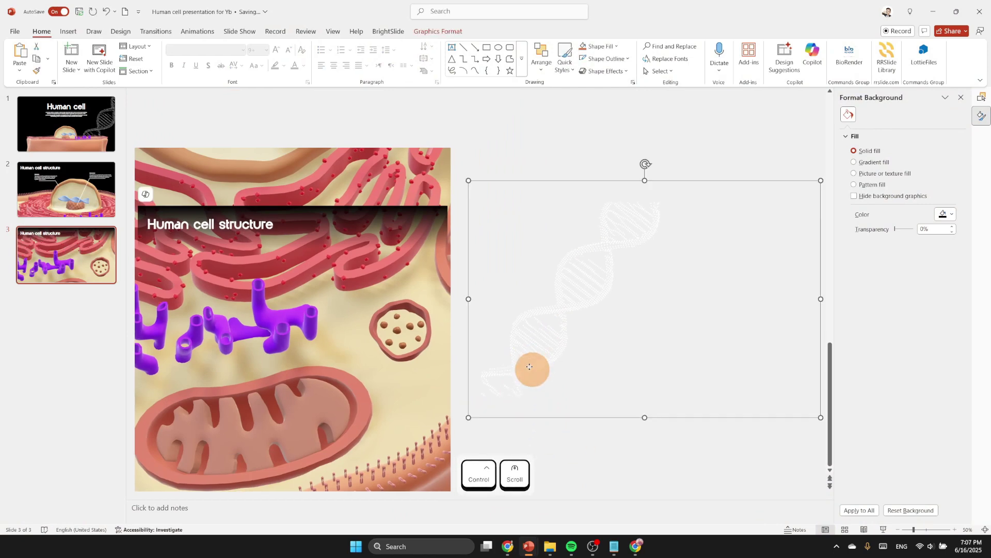
{"action": "key", "text": "Delete"}
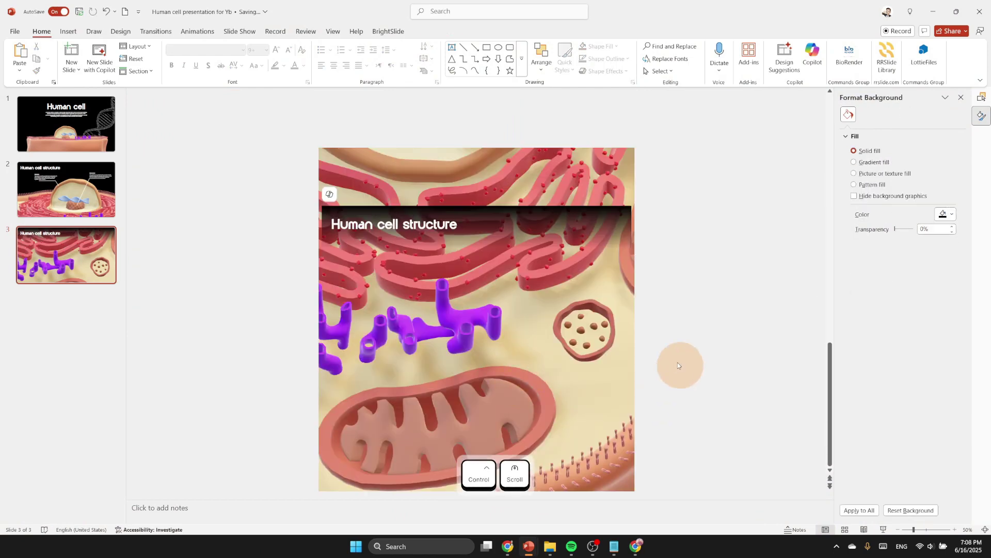
{"action": "key", "text": "ctrl+v"}
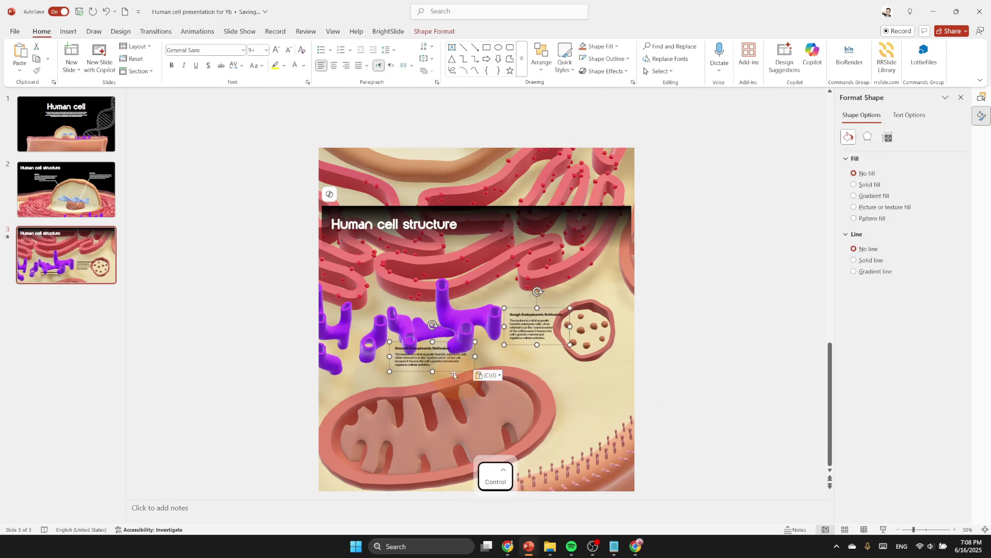
Place the Smooth ER box below the purple structure and the Rough ER box beside its organelle
{"action": "scroll", "coordinate": [453, 373], "scroll_direction": "up", "scroll_amount": 5, "text": "ctrl"}
{"action": "left_click", "coordinate": [388, 396]}
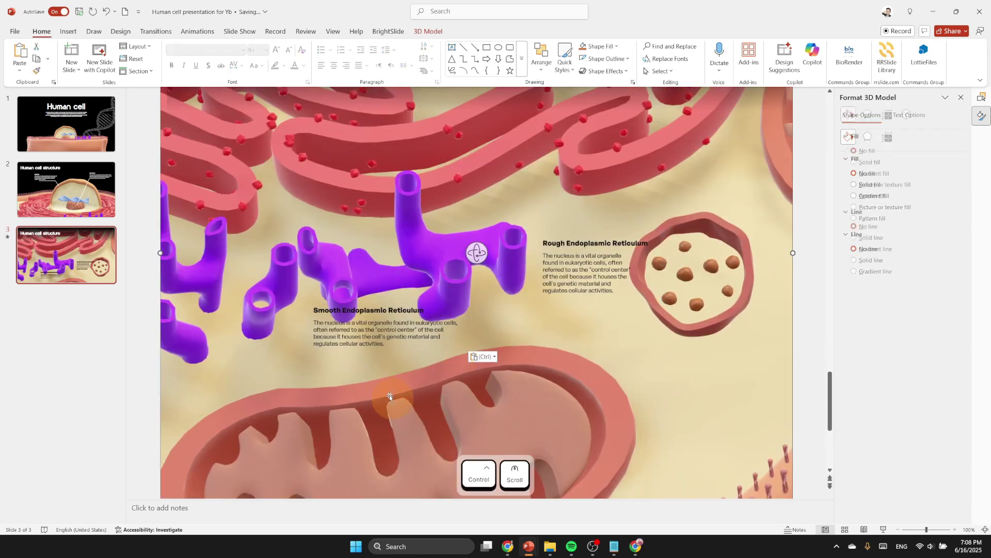
{"action": "left_click", "coordinate": [382, 352]}
{"action": "left_click_drag", "start_coordinate": [383, 352], "coordinate": [354, 378]}
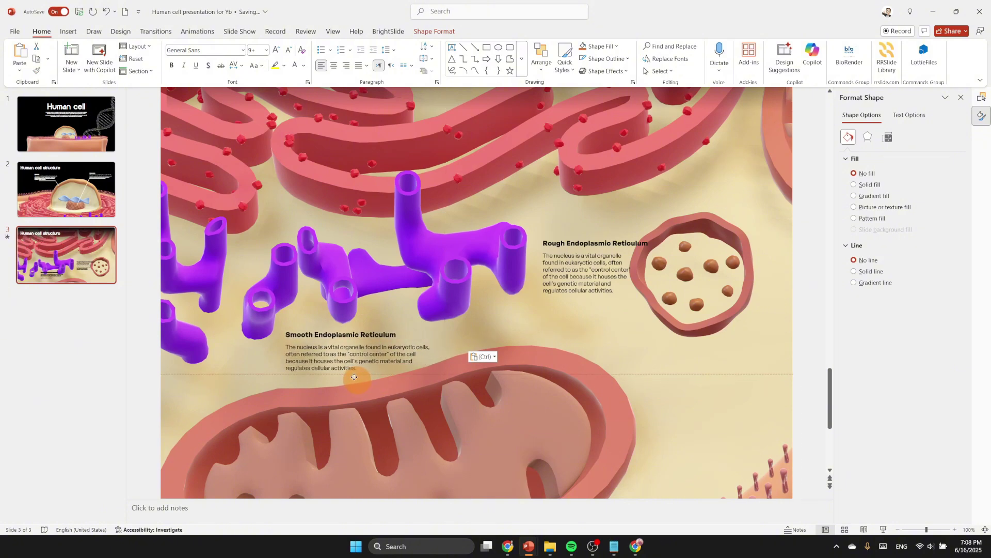
{"action": "left_click", "coordinate": [579, 277]}
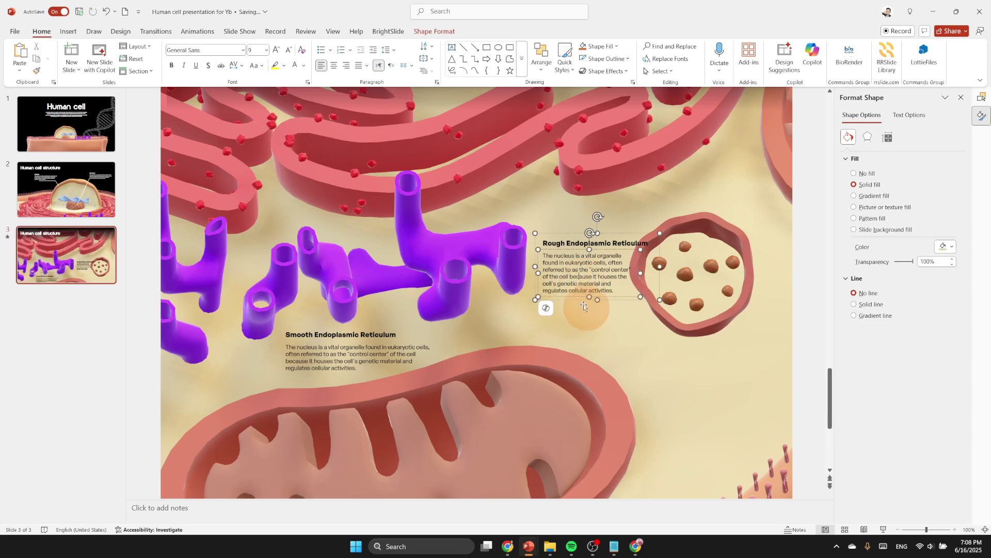
{"action": "left_click_drag", "start_coordinate": [583, 305], "coordinate": [582, 275]}
{"action": "key", "text": "ctrl+z"}
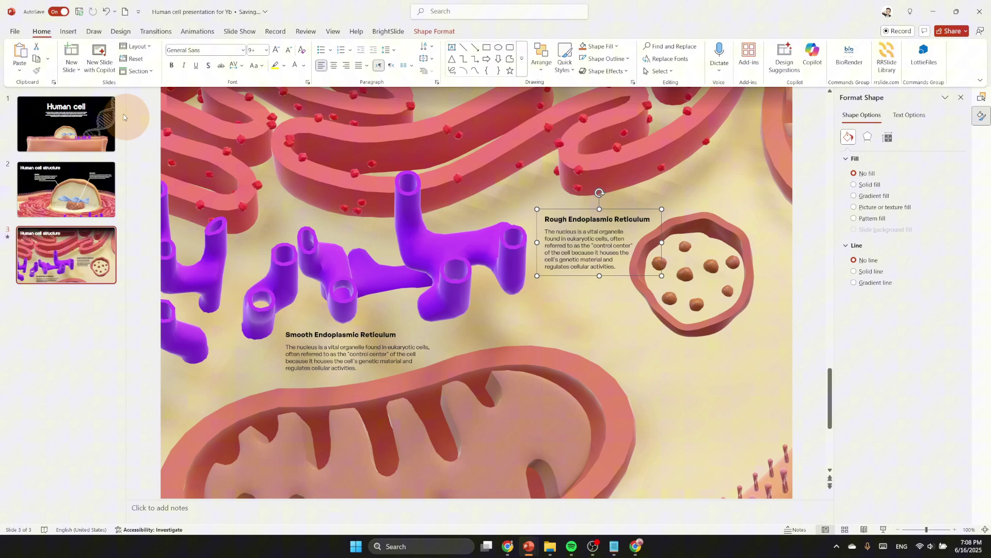
Draw a black bent callout line from the purple structure to the Smooth ER heading
{"action": "left_click", "coordinate": [68, 31]}
{"action": "left_click", "coordinate": [236, 57]}
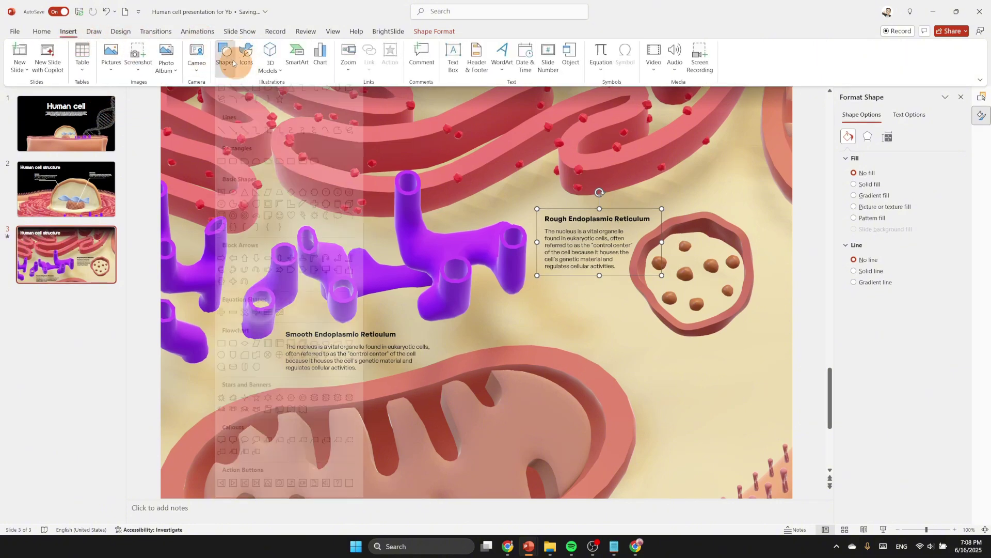
{"action": "left_click", "coordinate": [350, 98]}
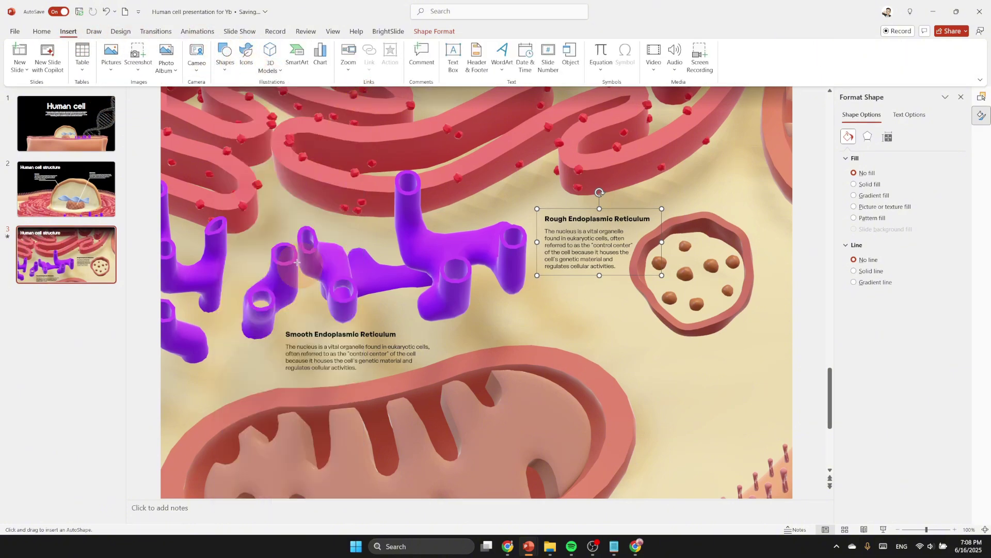
{"action": "mouse_move", "coordinate": [285, 313]}
{"action": "left_mouse_down"}
{"action": "mouse_move", "coordinate": [291, 322]}
{"action": "mouse_move", "coordinate": [367, 326]}
{"action": "left_mouse_up"}
{"action": "left_click", "coordinate": [402, 325]}
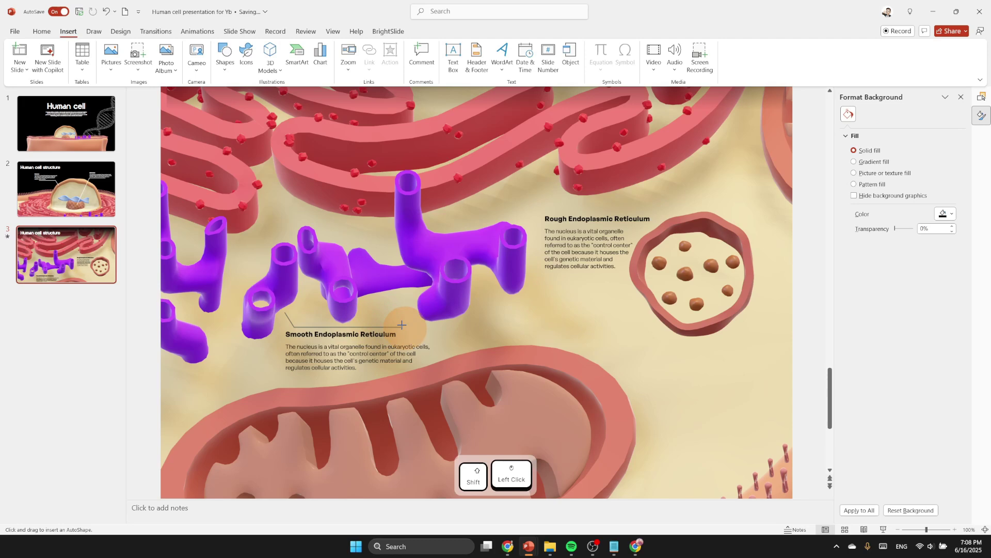
{"action": "left_click", "coordinate": [402, 325]}
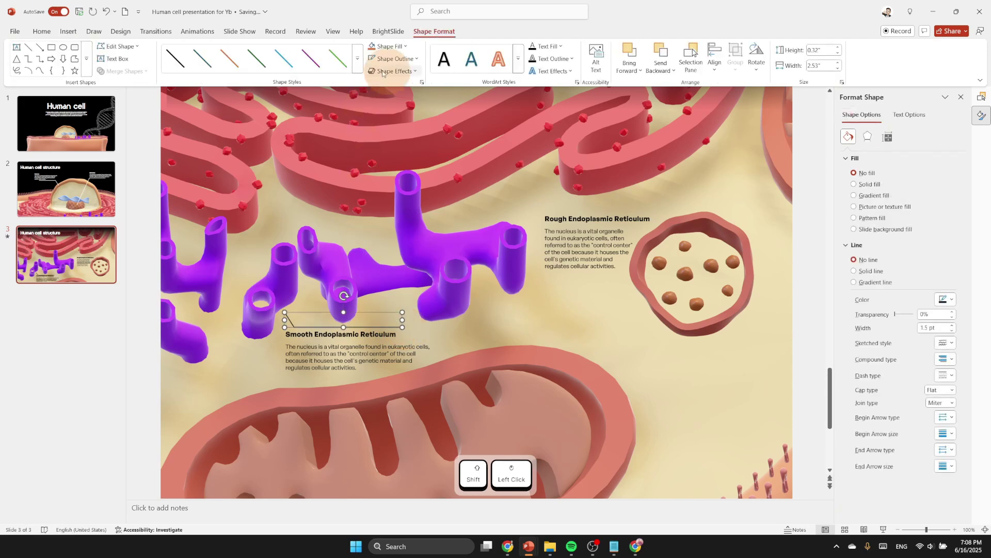
{"action": "left_click", "coordinate": [415, 59]}
{"action": "left_click", "coordinate": [386, 107]}
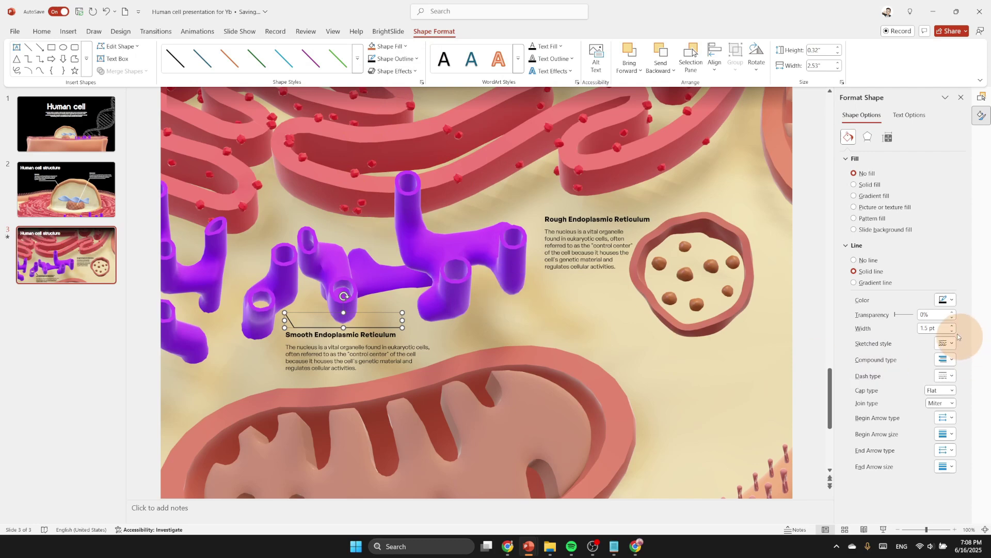
{"action": "left_click", "coordinate": [487, 194]}
Draw a black bent callout line from the rough reticulum across the Rough ER heading
{"action": "left_click", "coordinate": [69, 31]}
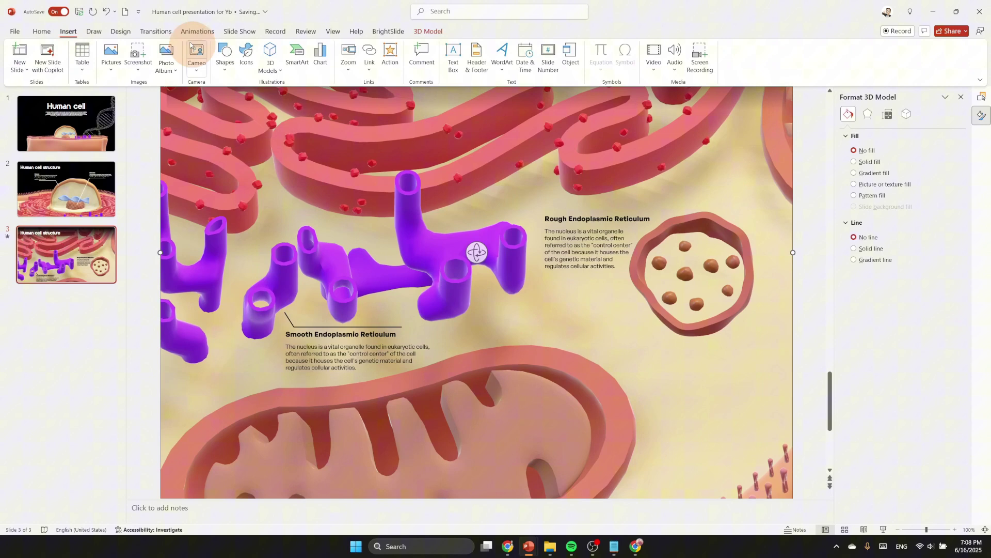
{"action": "left_click", "coordinate": [226, 59]}
{"action": "left_click", "coordinate": [338, 101]}
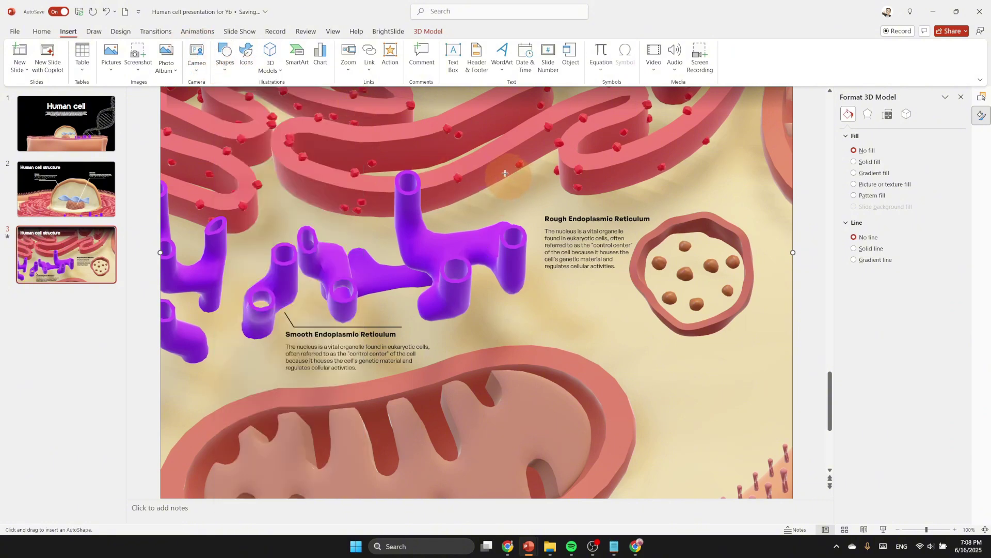
{"action": "left_click_drag", "start_coordinate": [504, 172], "coordinate": [545, 207]}
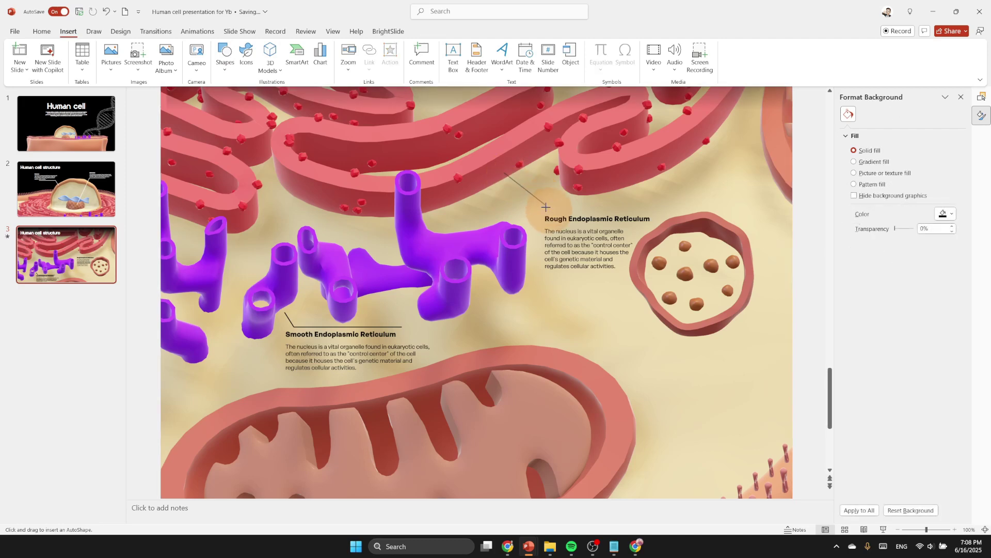
{"action": "left_click", "coordinate": [545, 210]}
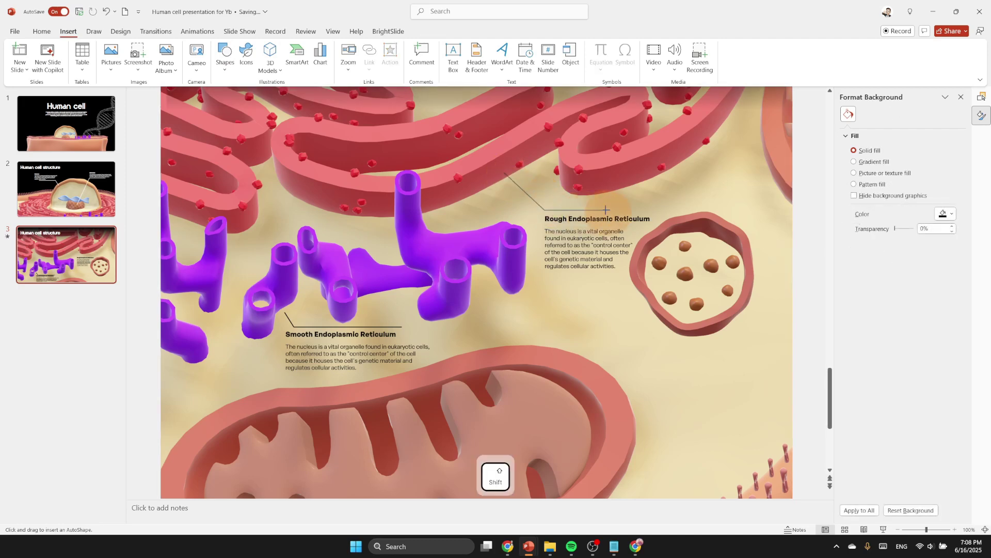
{"action": "left_click", "coordinate": [645, 209], "text": "shift"}
{"action": "left_click", "coordinate": [645, 210]}
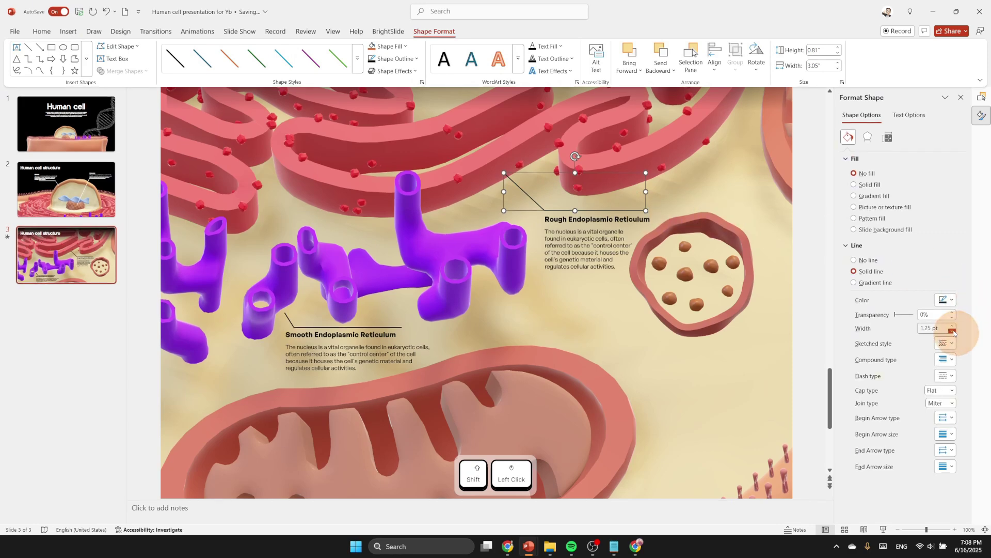
{"action": "left_click", "coordinate": [952, 300]}
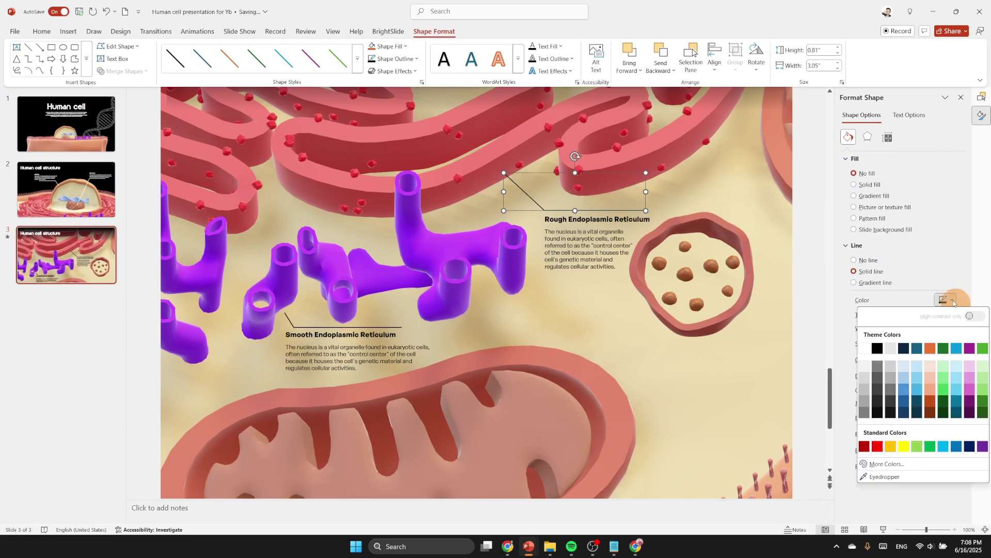
{"action": "left_click", "coordinate": [879, 349]}
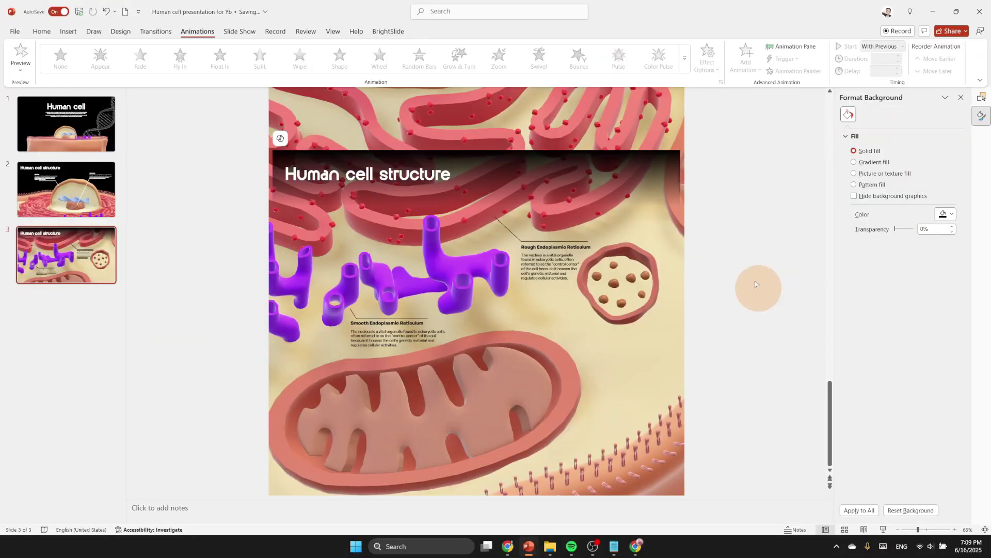
Check slide 4 of the Humancell reference deck, then return to the working presentation
{"action": "left_click", "coordinate": [532, 547]}
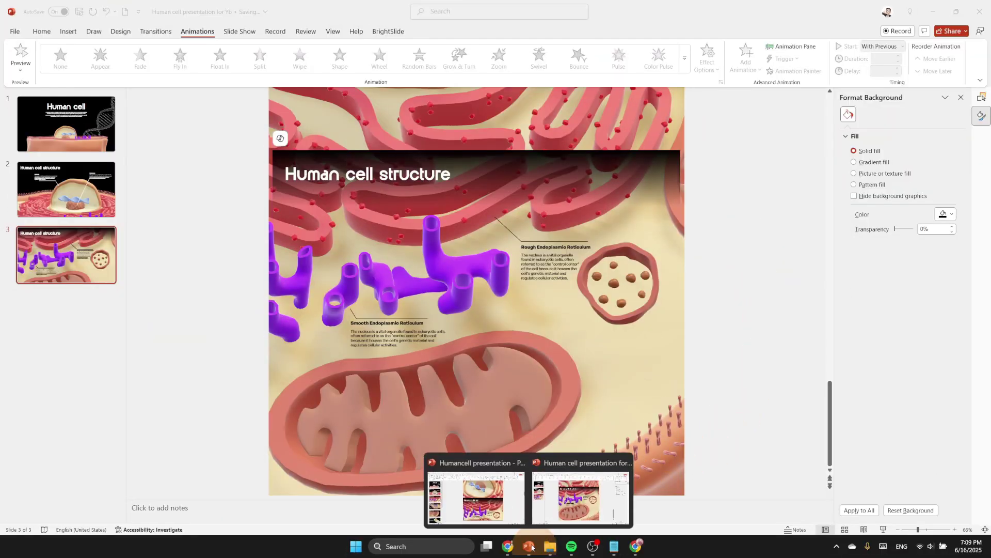
{"action": "left_click", "coordinate": [429, 462]}
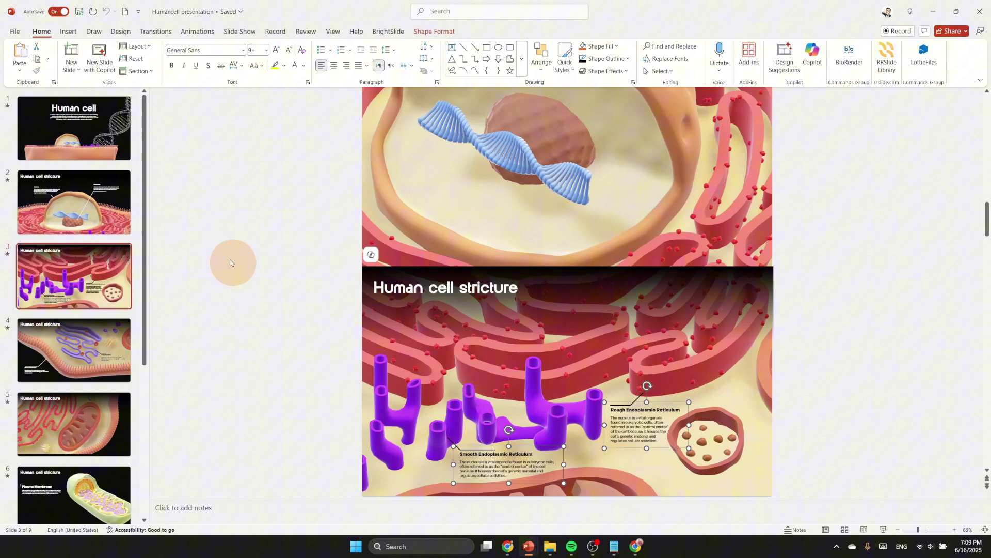
{"action": "left_click", "coordinate": [104, 366]}
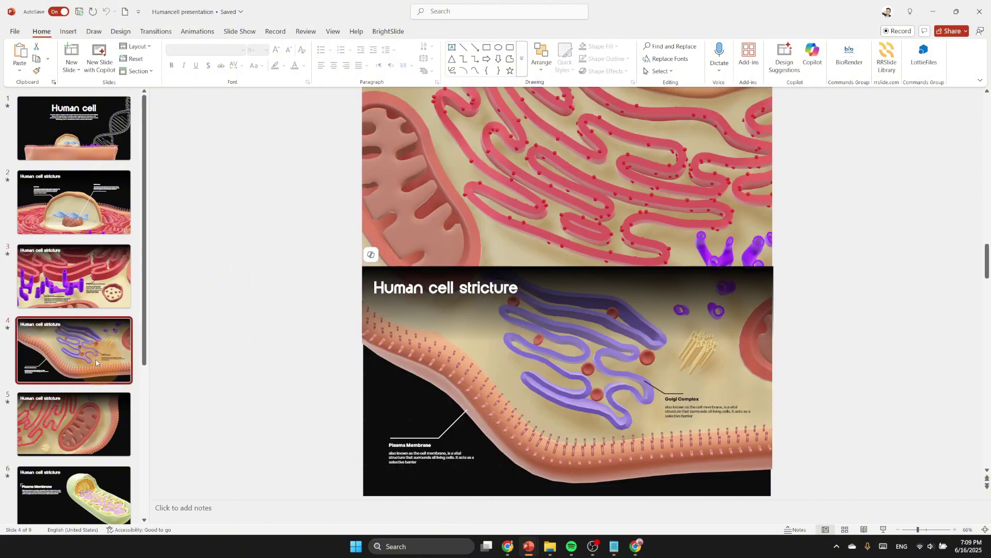
{"action": "left_click", "coordinate": [338, 429]}
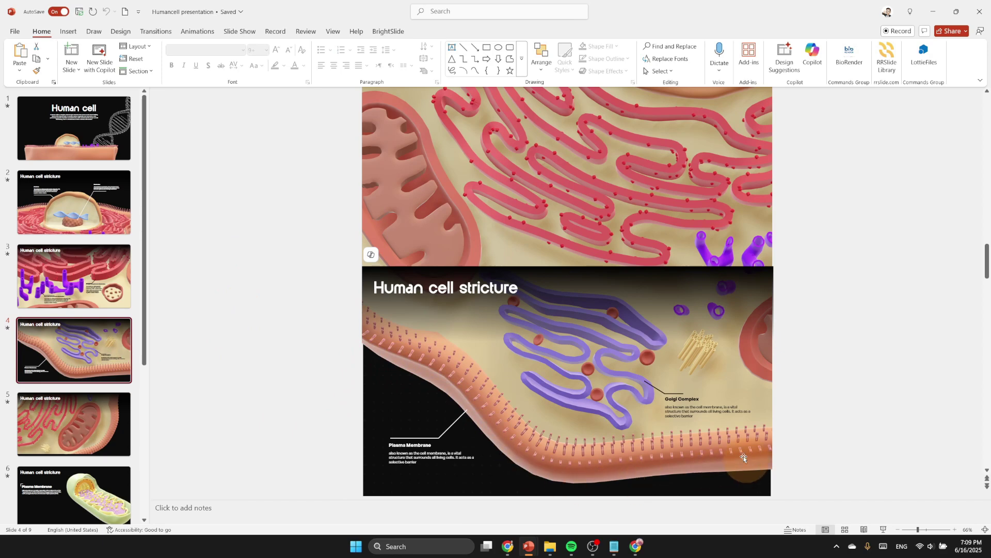
{"action": "left_click", "coordinate": [529, 546]}
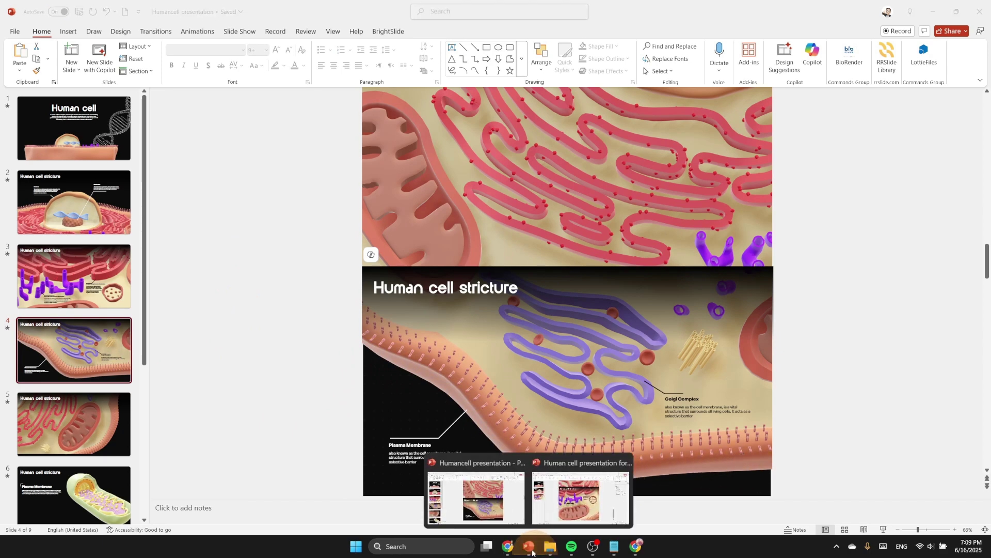
{"action": "left_click", "coordinate": [557, 511]}
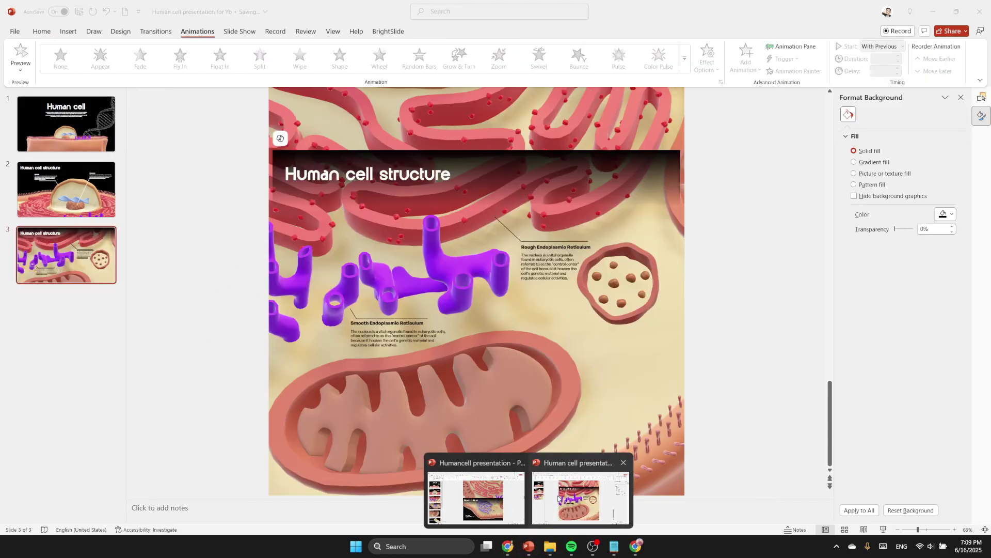
Duplicate slide 3 as a new slide 4 and select its 3D cell model
{"action": "right_click", "coordinate": [67, 254]}
{"action": "left_click", "coordinate": [111, 365]}
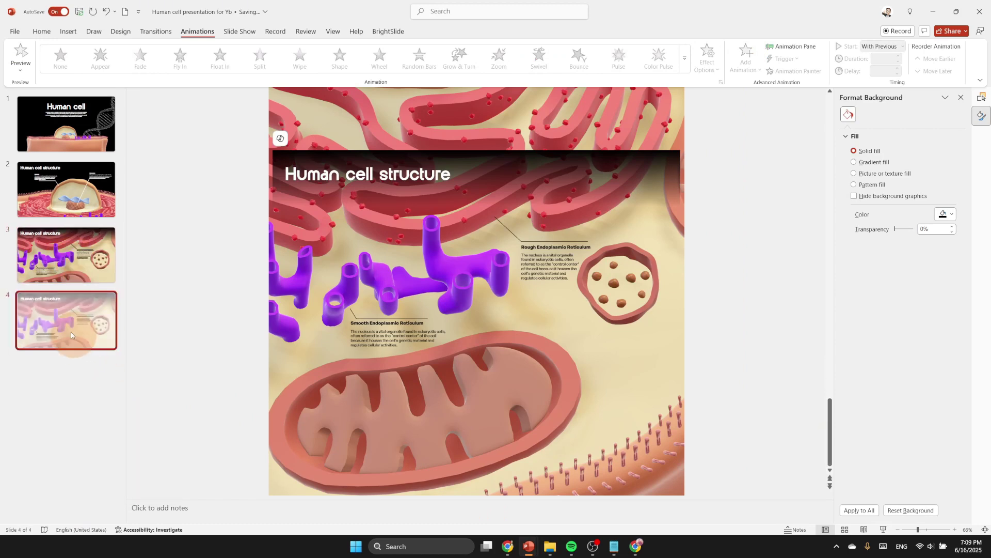
{"action": "left_click", "coordinate": [500, 357]}
Shift the cell within its frame and delete all the ER labels and callout lines
{"action": "scroll", "coordinate": [591, 314], "scroll_direction": "down", "scroll_amount": 2, "text": "ctrl"}
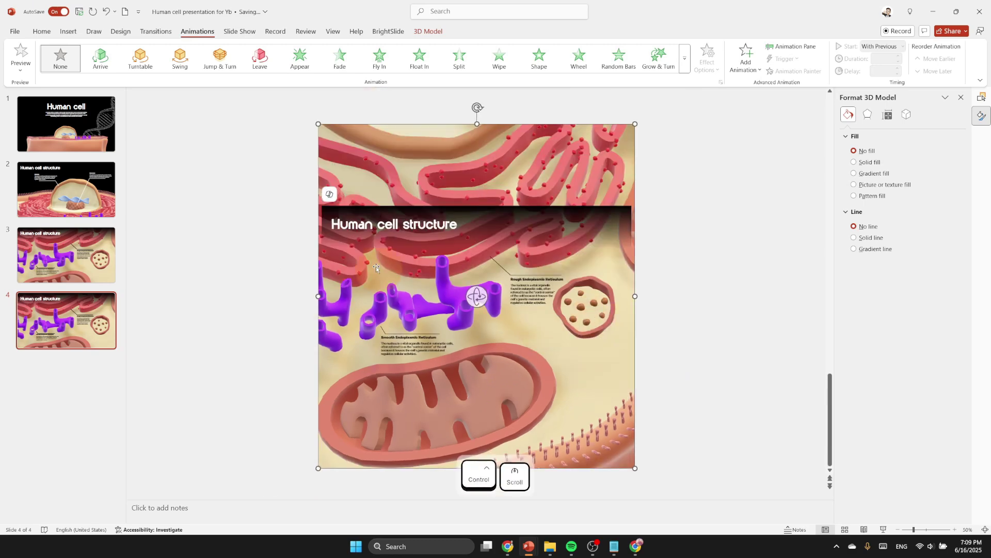
{"action": "left_click", "coordinate": [428, 31]}
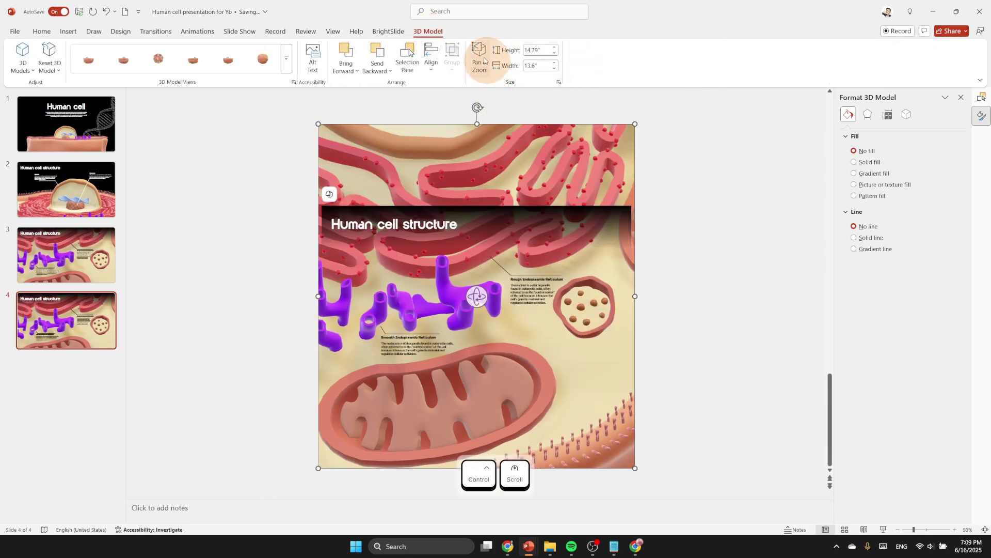
{"action": "scroll", "coordinate": [653, 316], "scroll_direction": "down", "scroll_amount": 3}
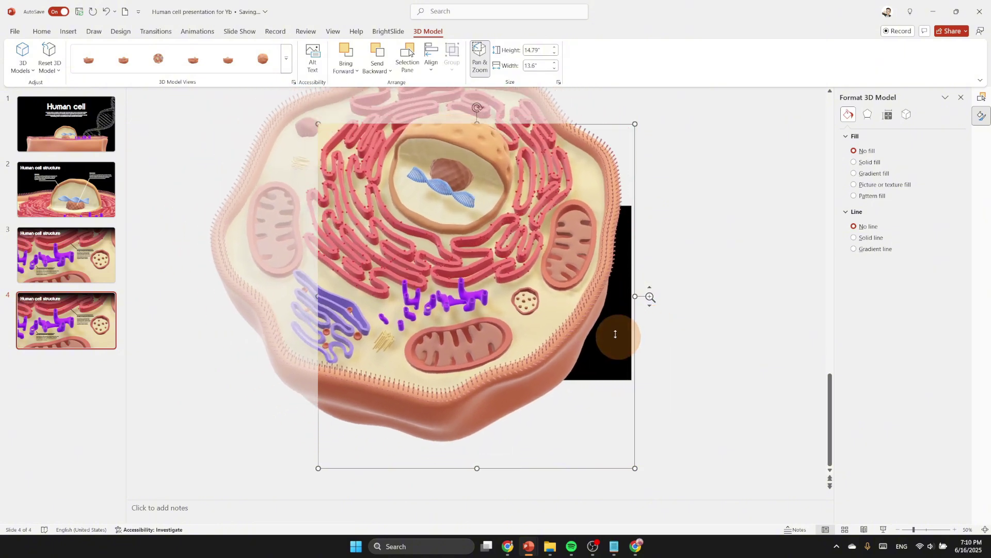
{"action": "left_click_drag", "start_coordinate": [615, 331], "coordinate": [475, 339]}
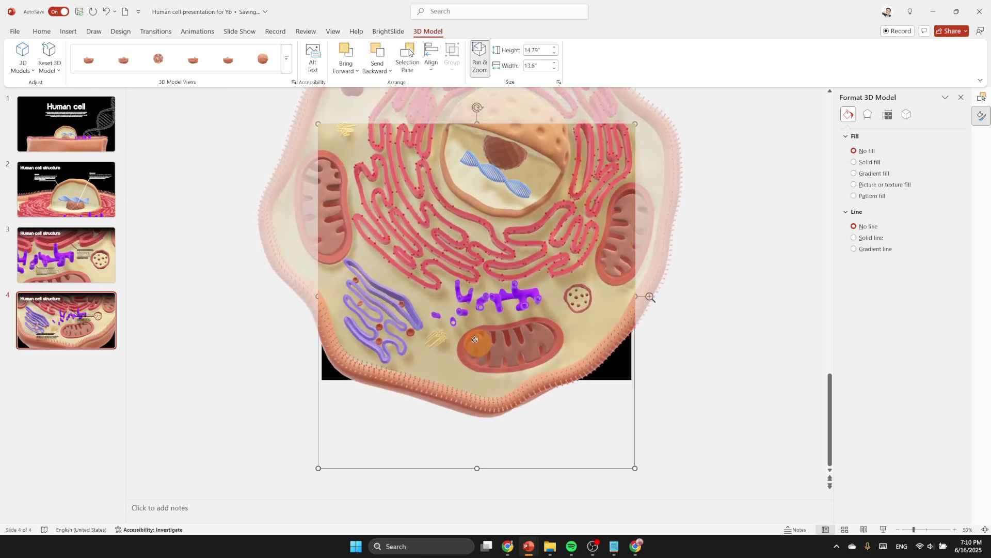
{"action": "left_click_drag", "start_coordinate": [723, 437], "coordinate": [331, 247]}
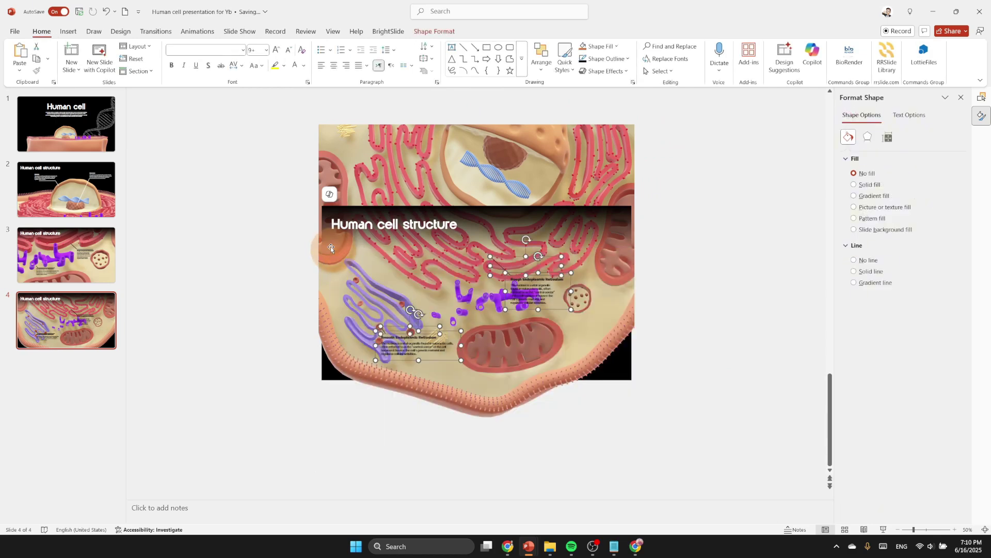
{"action": "key", "text": "Delete"}
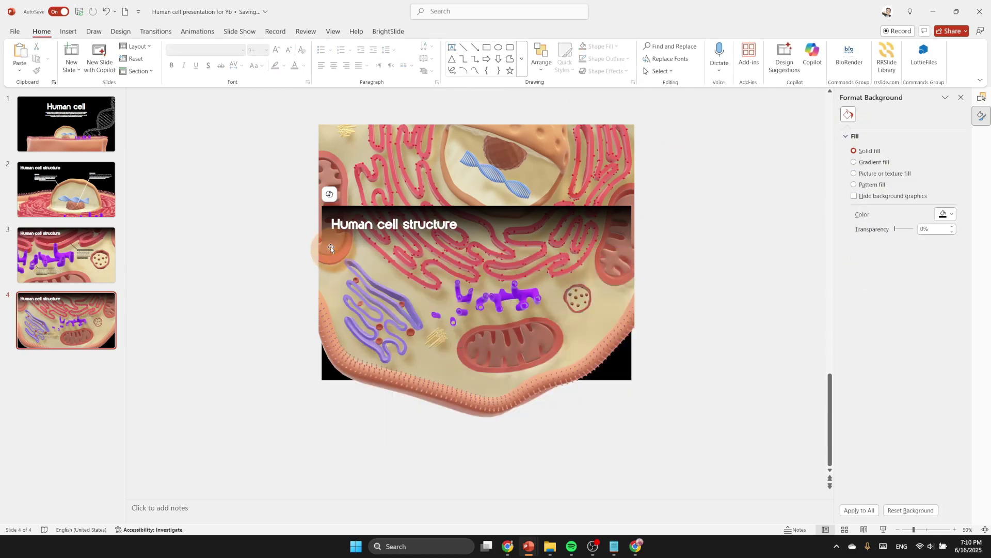
Pan the 3D cell model to frame the curved membrane edge and mitochondrion
{"action": "left_click", "coordinate": [535, 352]}
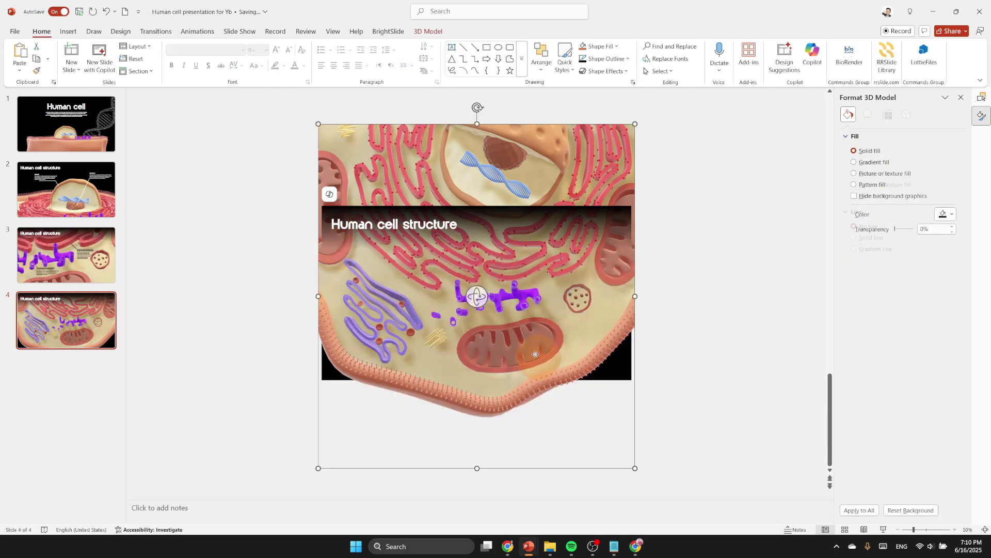
{"action": "left_click", "coordinate": [428, 31]}
{"action": "left_click", "coordinate": [478, 52]}
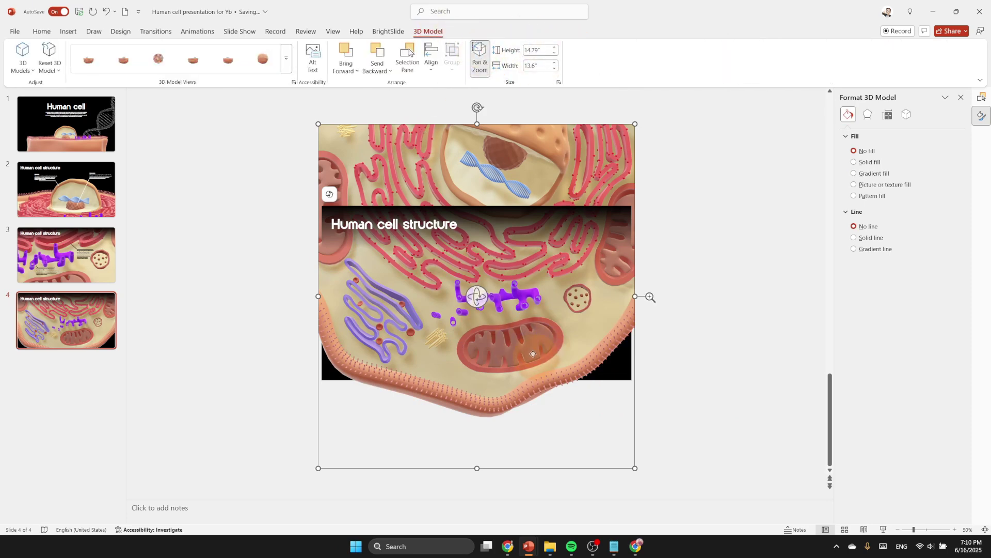
{"action": "left_click_drag", "start_coordinate": [519, 362], "coordinate": [552, 307]}
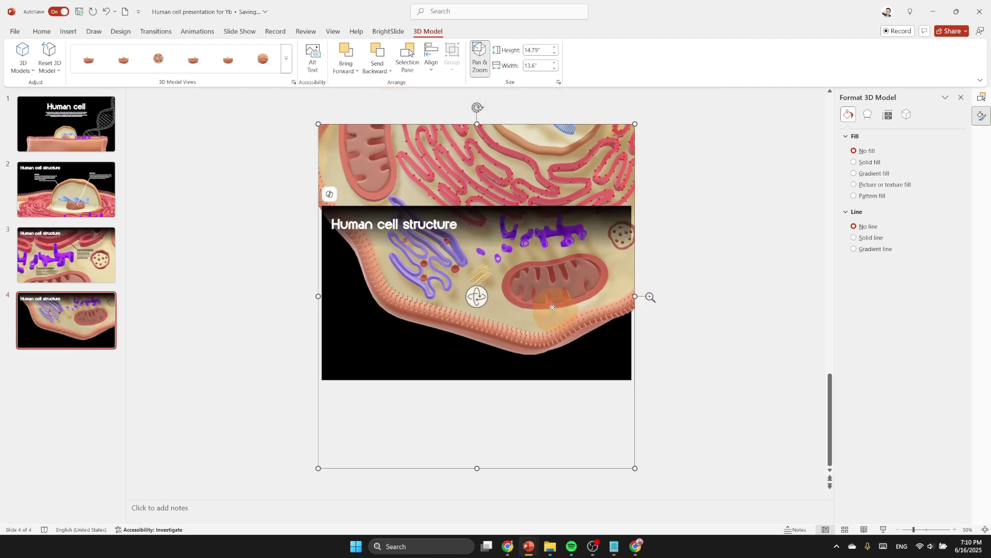
{"action": "left_click", "coordinate": [748, 355]}
{"action": "left_click", "coordinate": [468, 381]}
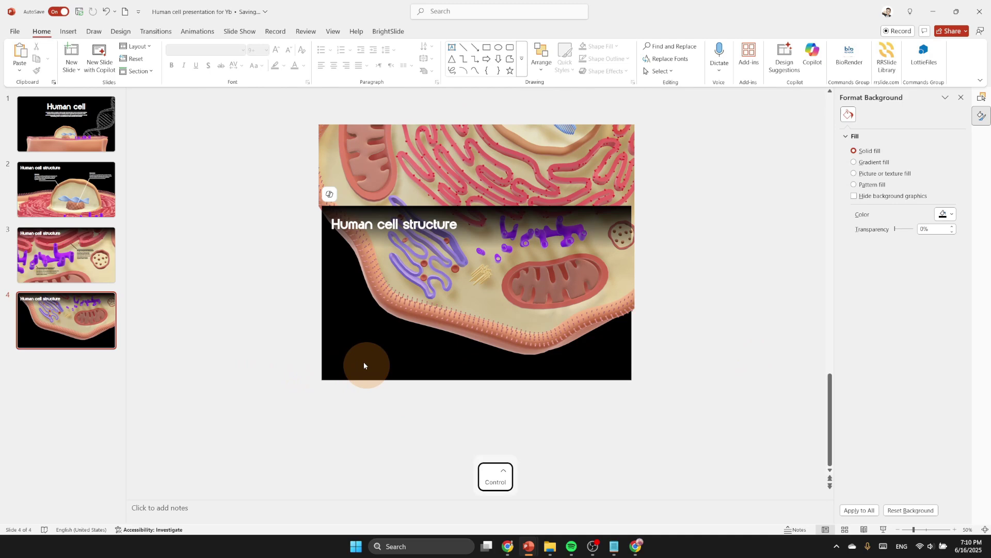
{"action": "scroll", "coordinate": [364, 362], "scroll_direction": "up", "scroll_amount": 2, "text": "ctrl"}
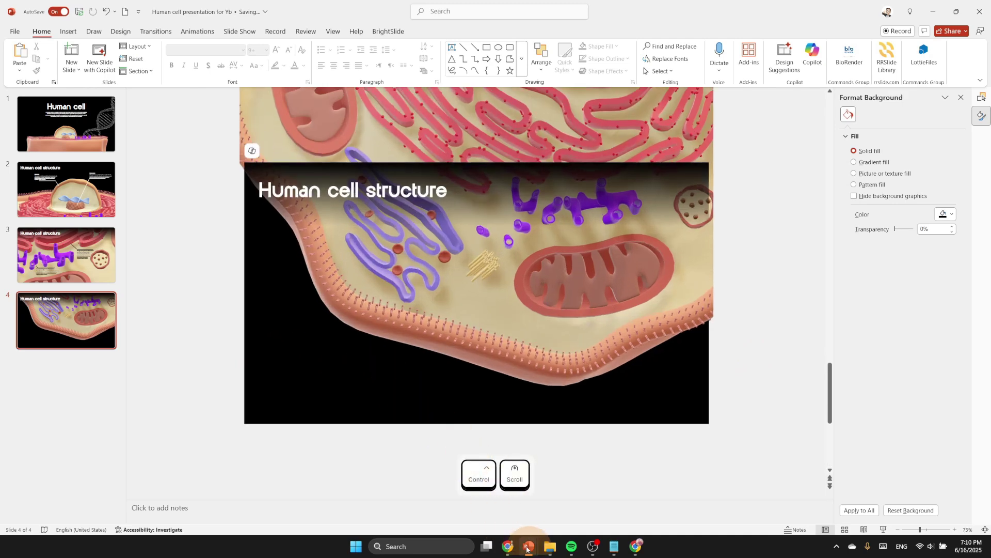
Copy the Plasma Membrane text box from the other Humancell presentation onto slide 4
{"action": "mouse_move", "coordinate": [527, 549]}
{"action": "left_click", "coordinate": [476, 487]}
{"action": "left_click", "coordinate": [409, 467]}
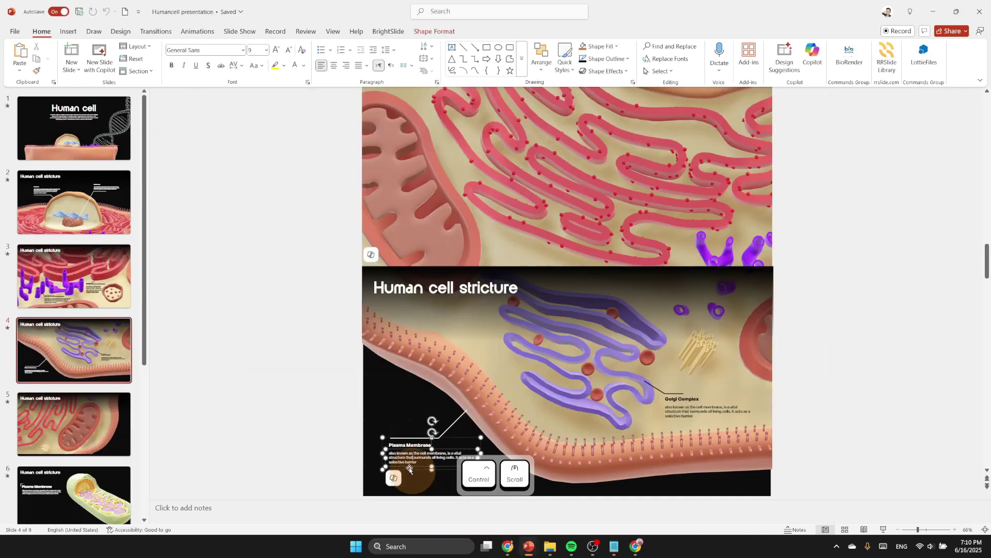
{"action": "key", "text": "ctrl+c"}
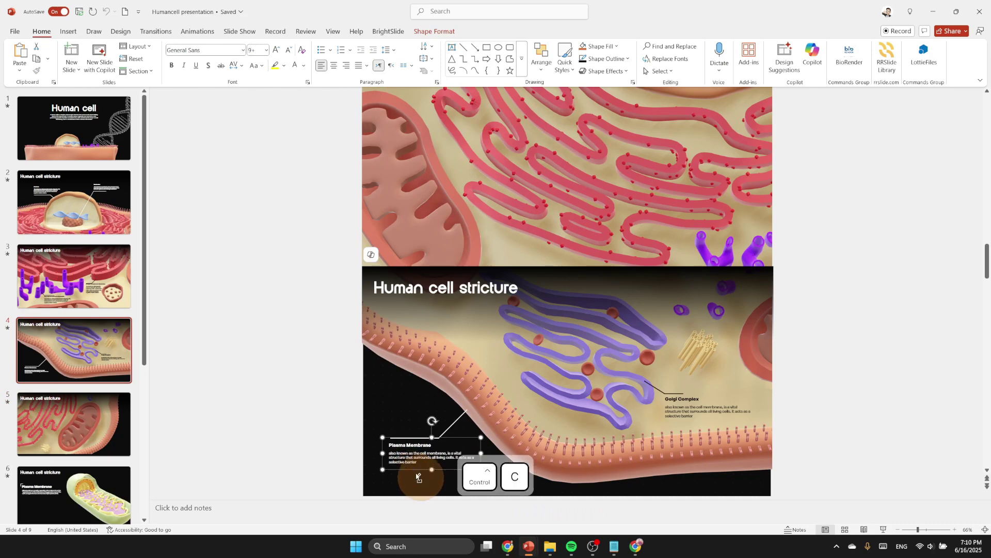
{"action": "left_click", "coordinate": [540, 542]}
{"action": "left_click", "coordinate": [581, 495]}
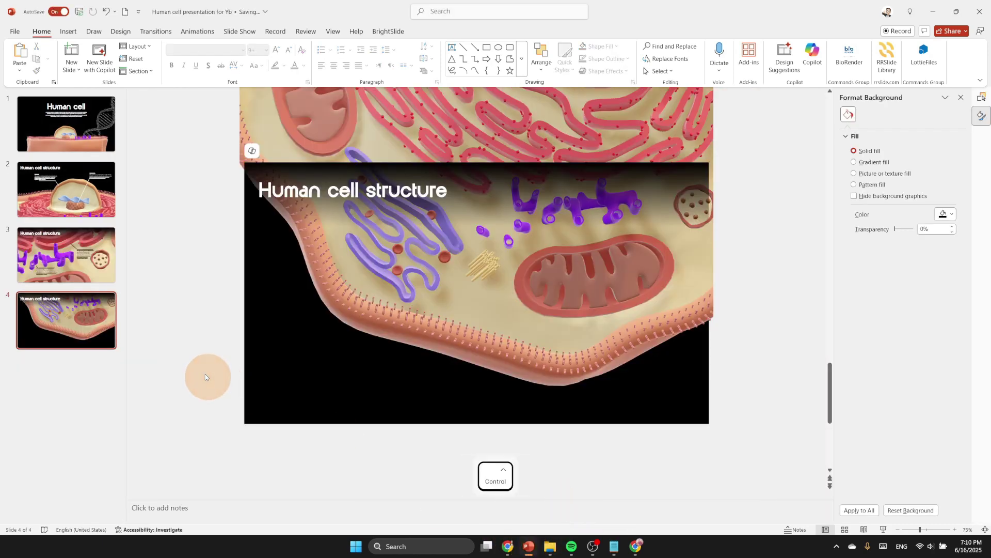
{"action": "key", "text": "ctrl+v"}
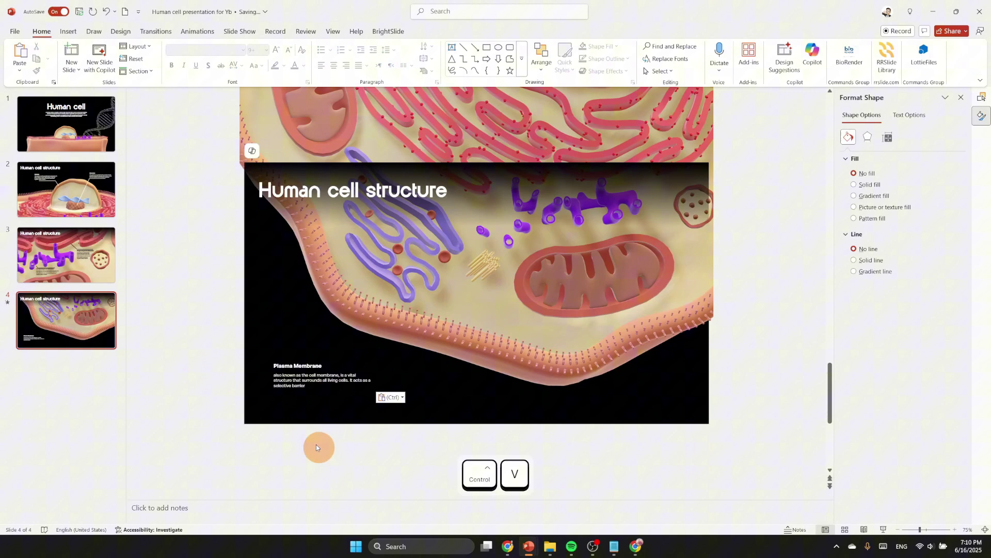
{"action": "left_click", "coordinate": [317, 448]}
Draw a white straight callout line from the Plasma Membrane text up to the membrane
{"action": "left_click", "coordinate": [68, 31]}
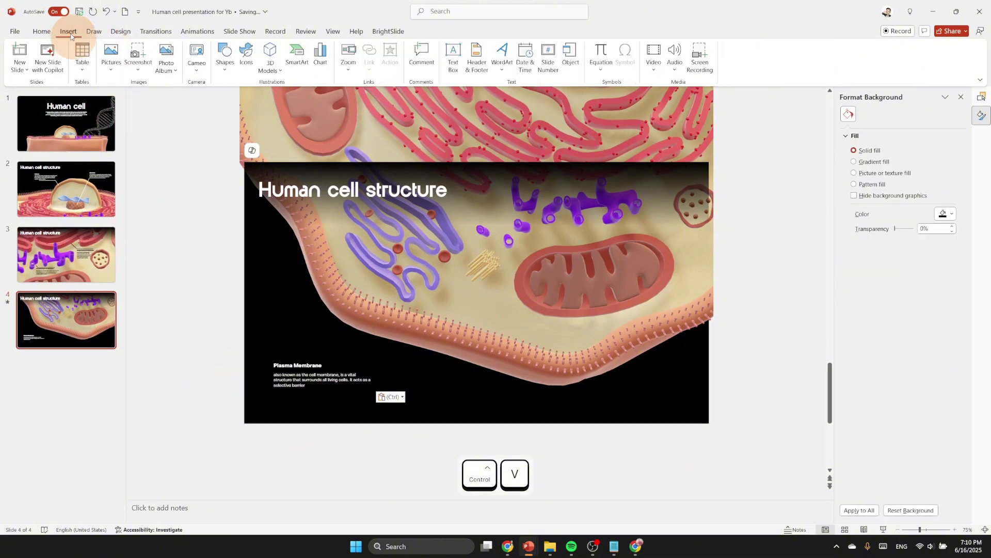
{"action": "left_click", "coordinate": [224, 58]}
{"action": "left_click", "coordinate": [348, 100]}
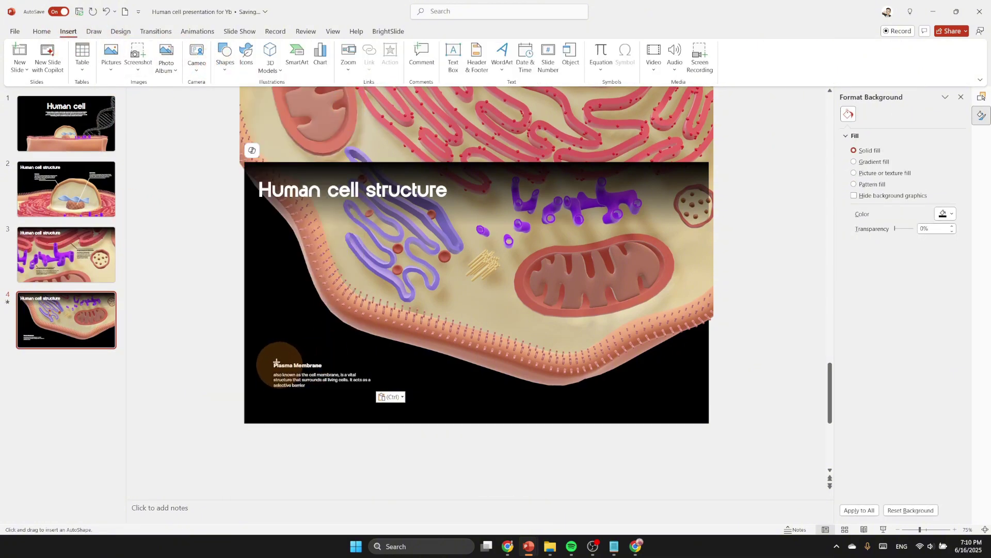
{"action": "left_click_drag", "start_coordinate": [273, 359], "coordinate": [358, 335]}
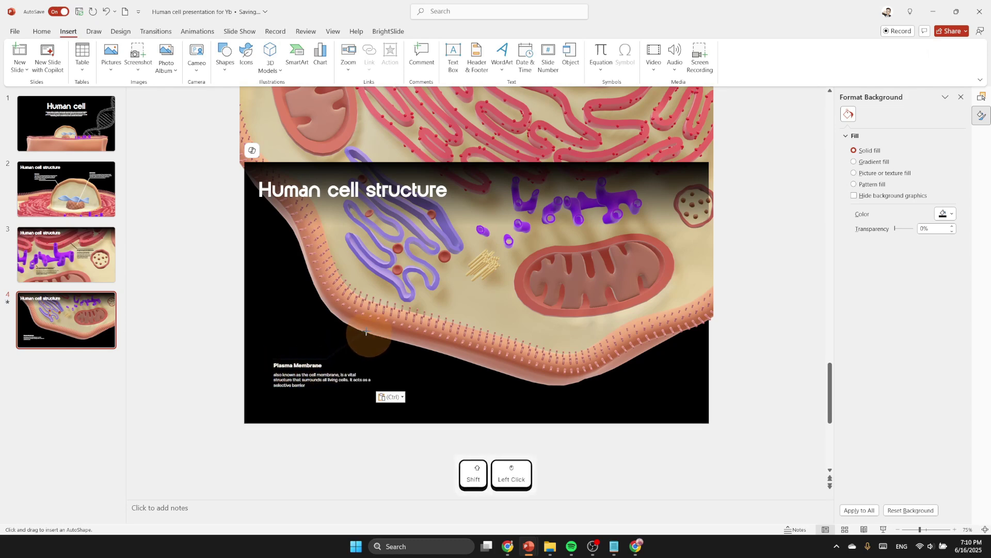
{"action": "left_click_drag", "start_coordinate": [360, 315], "coordinate": [360, 315]}
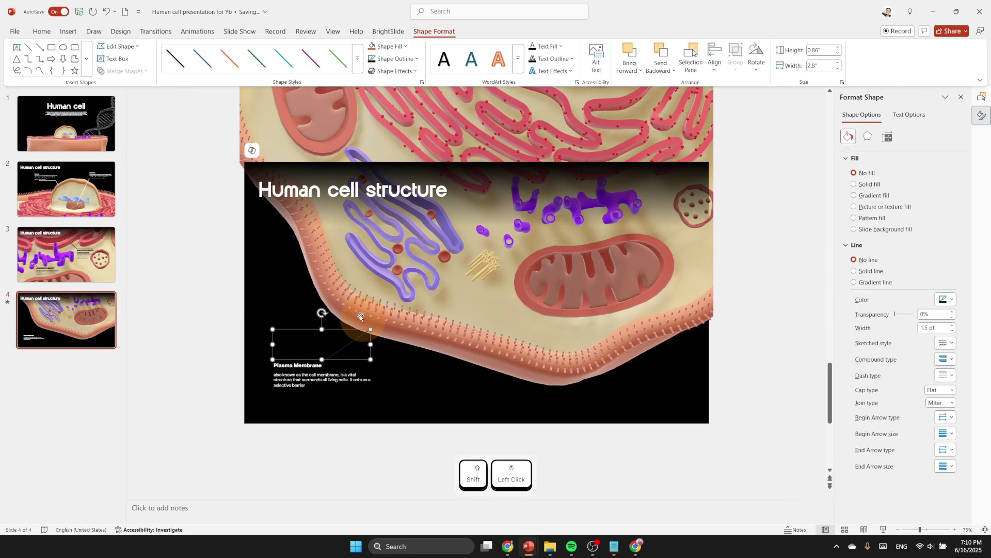
{"action": "left_click", "coordinate": [397, 58]}
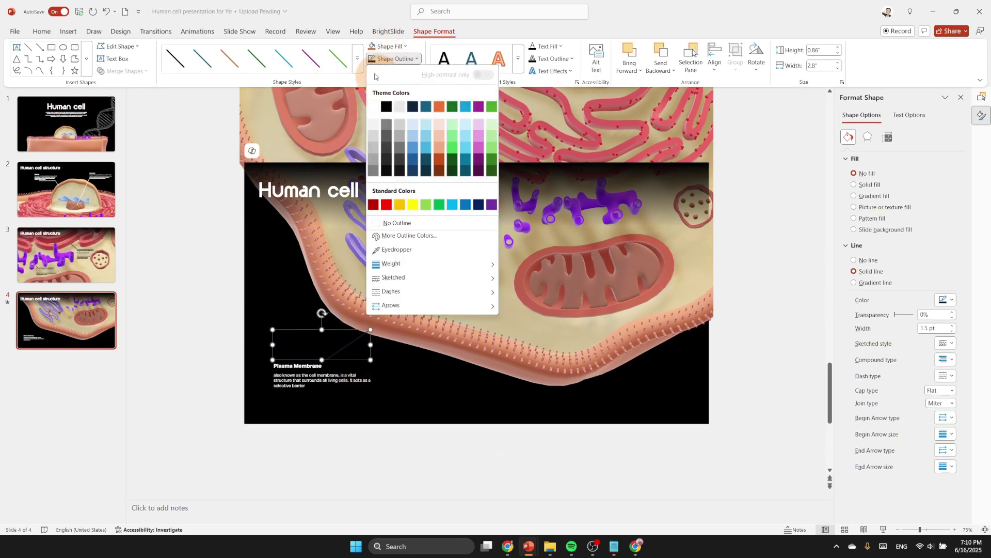
{"action": "left_click", "coordinate": [373, 107]}
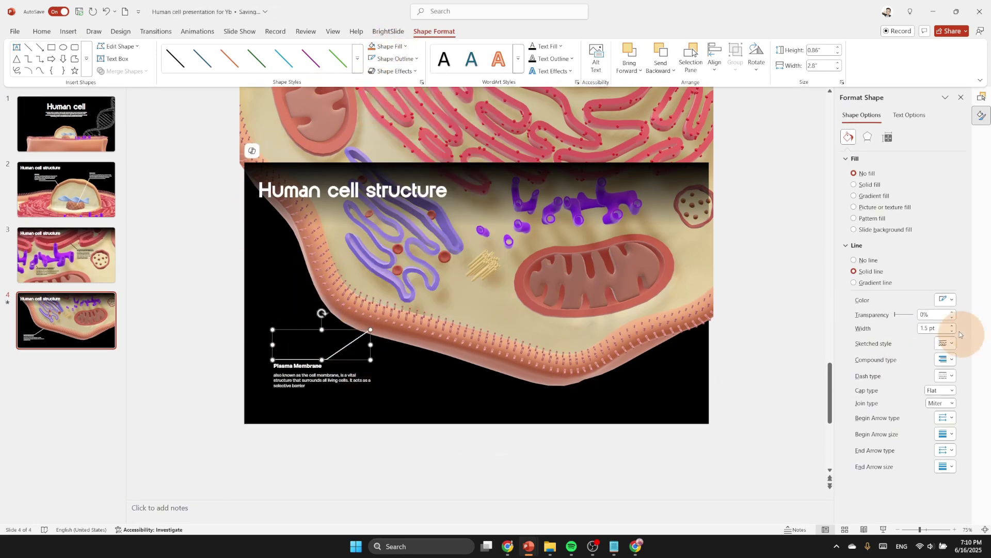
{"action": "left_click", "coordinate": [424, 443]}
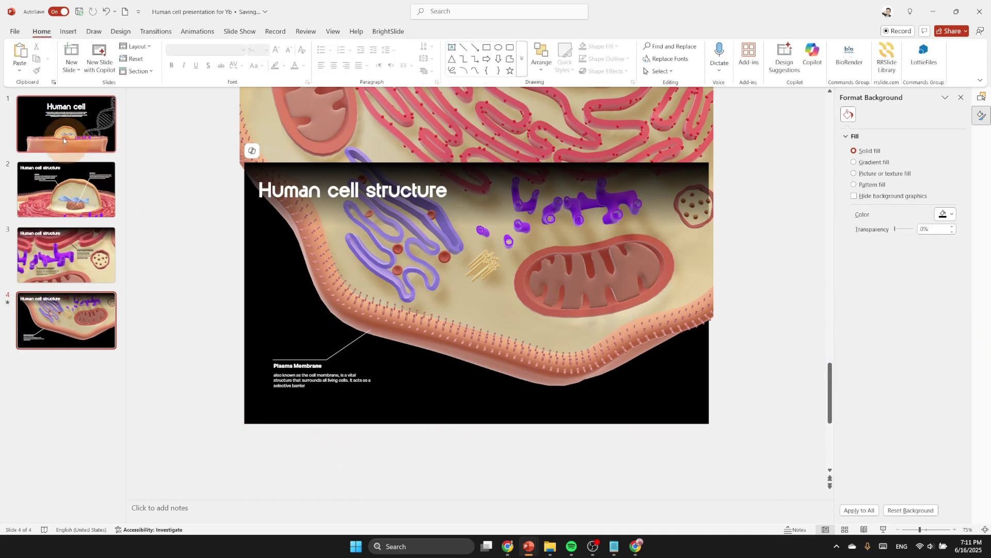
On slide 2, group the Nucleus and Nucleolus descriptions each with its callout line
{"action": "left_click", "coordinate": [78, 186]}
{"action": "left_click", "coordinate": [233, 215]}
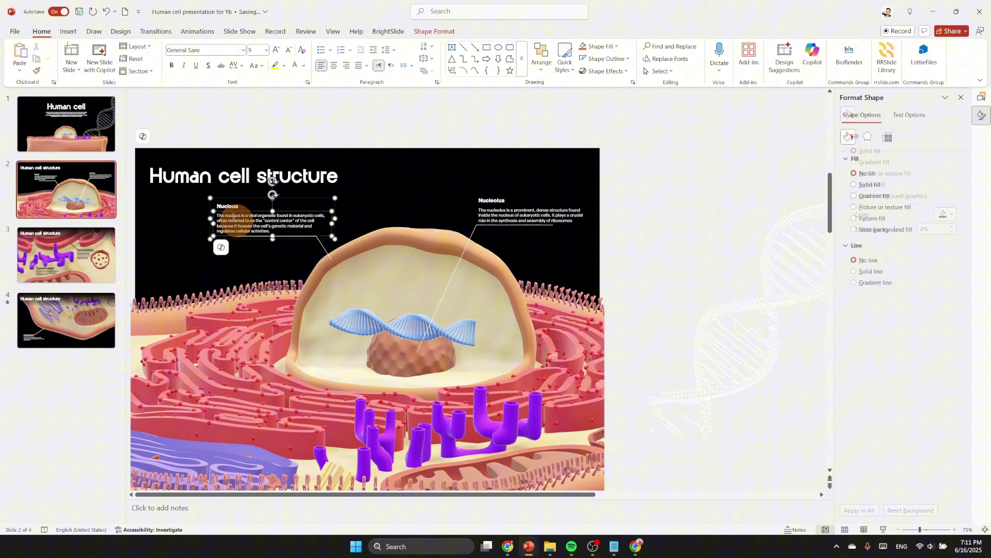
{"action": "left_click", "coordinate": [321, 242], "text": "shift"}
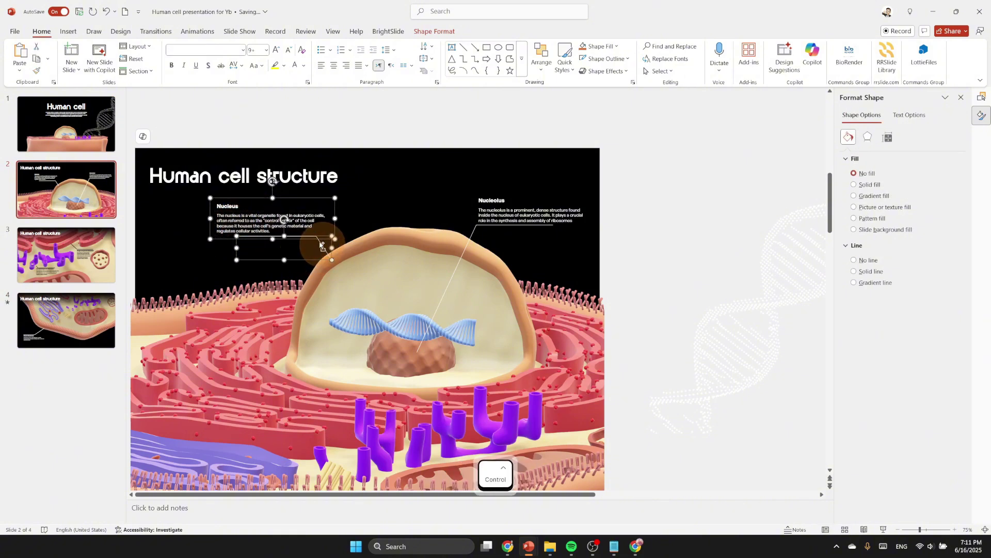
{"action": "key", "text": "ctrl+g"}
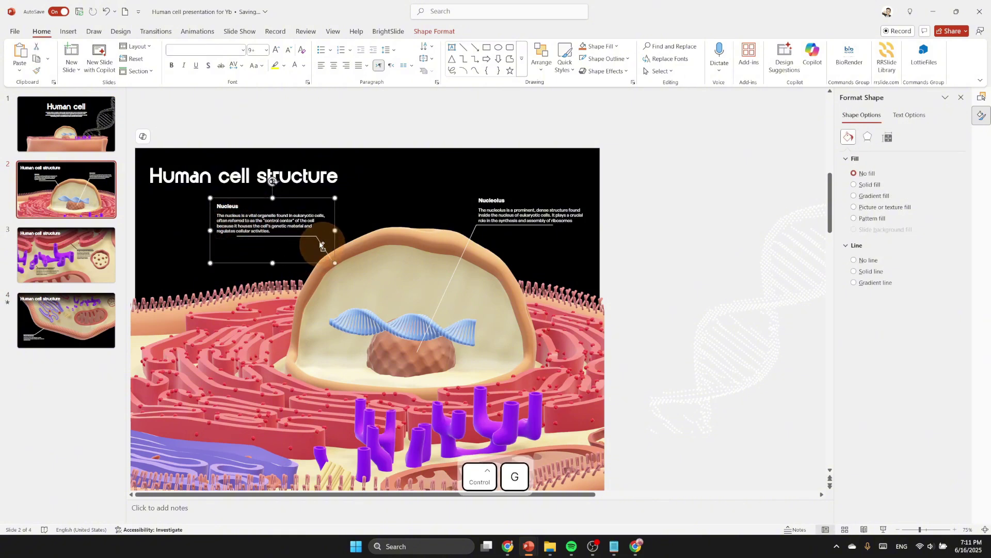
{"action": "left_click", "coordinate": [471, 236]}
{"action": "left_click", "coordinate": [522, 212], "text": "ctrl"}
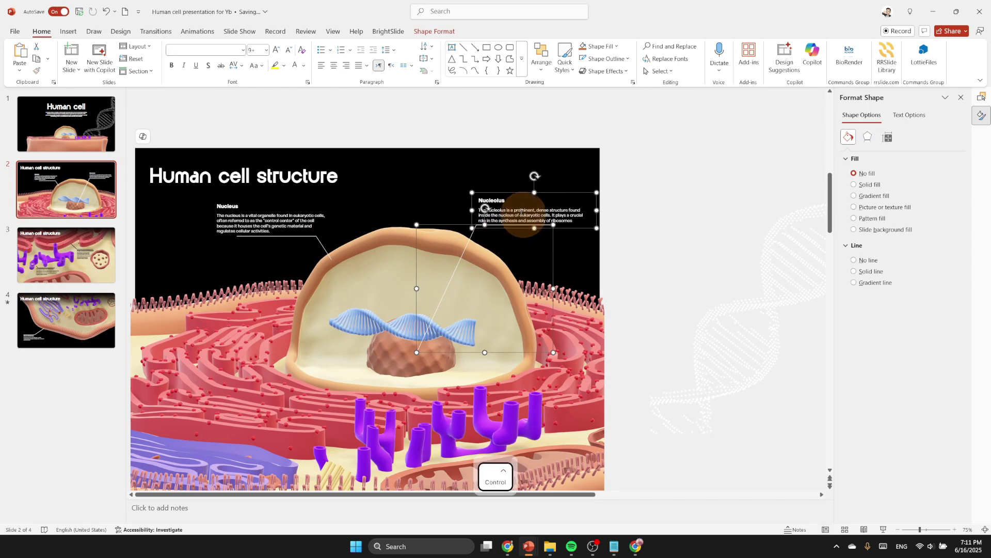
{"action": "key", "text": "ctrl+g"}
On slide 3, group the Smooth and Rough Endoplasmic Reticulum labels with their callout lines
{"action": "left_click", "coordinate": [81, 282]}
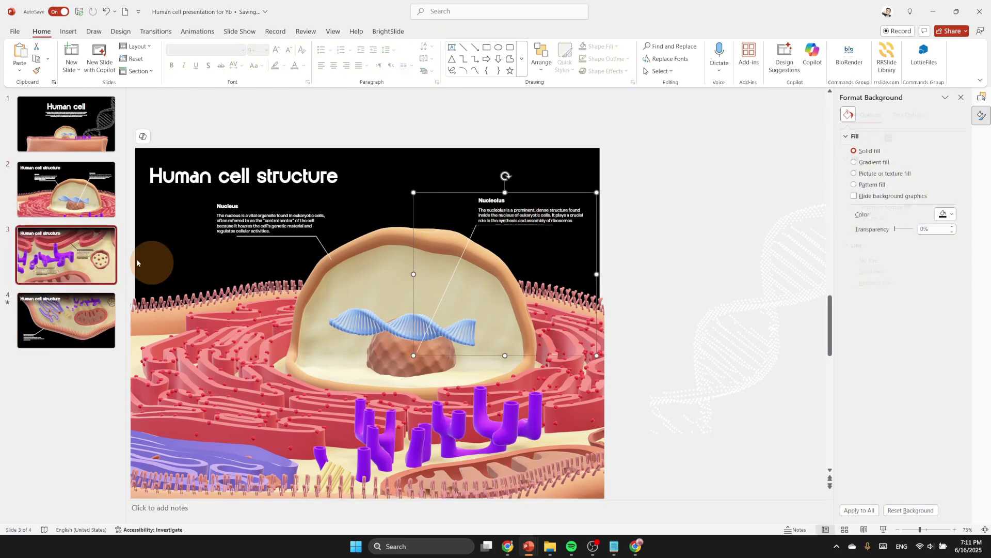
{"action": "left_click", "coordinate": [337, 336]}
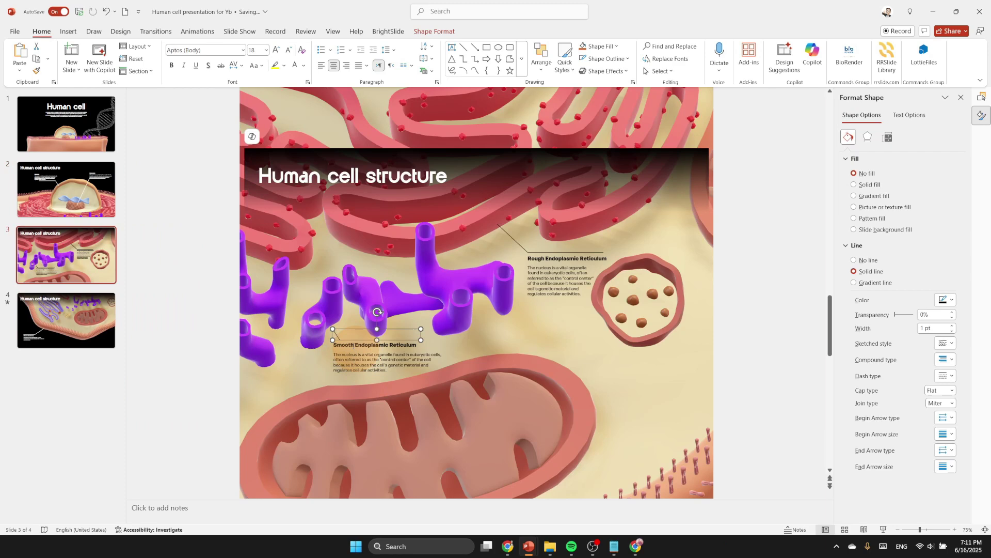
{"action": "left_click", "coordinate": [353, 347], "text": "shift"}
{"action": "key", "text": "ctrl+g"}
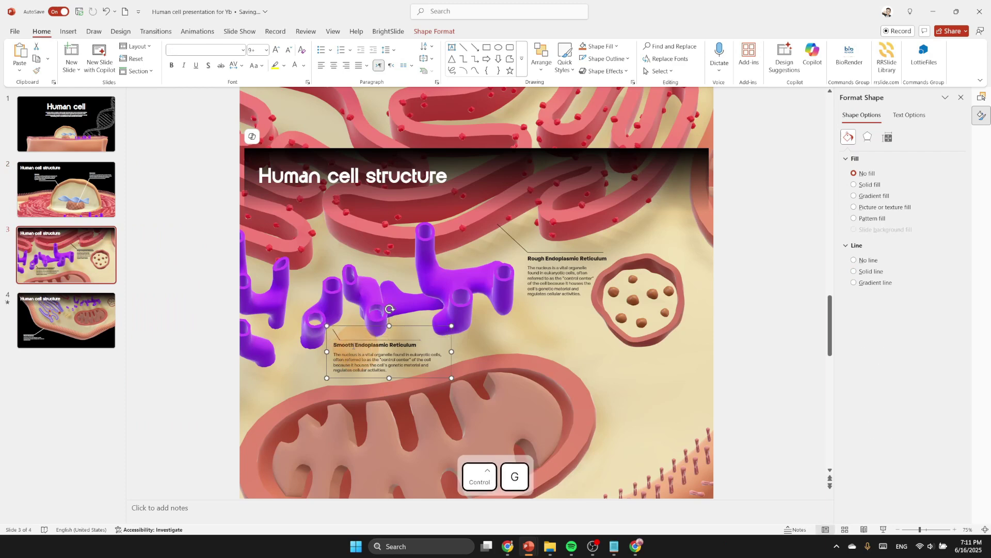
{"action": "left_click", "coordinate": [512, 238]}
{"action": "left_click", "coordinate": [544, 292], "text": "shift"}
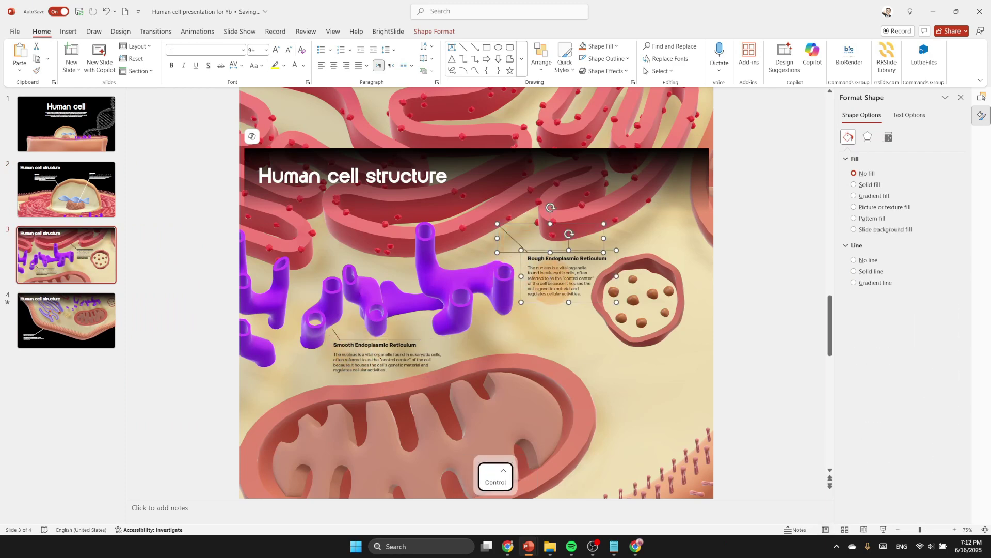
{"action": "key", "text": "ctrl+g"}
Group slide 4's Plasma Membrane label with its line, then select slide 2's Nucleus callout
{"action": "left_click", "coordinate": [67, 320]}
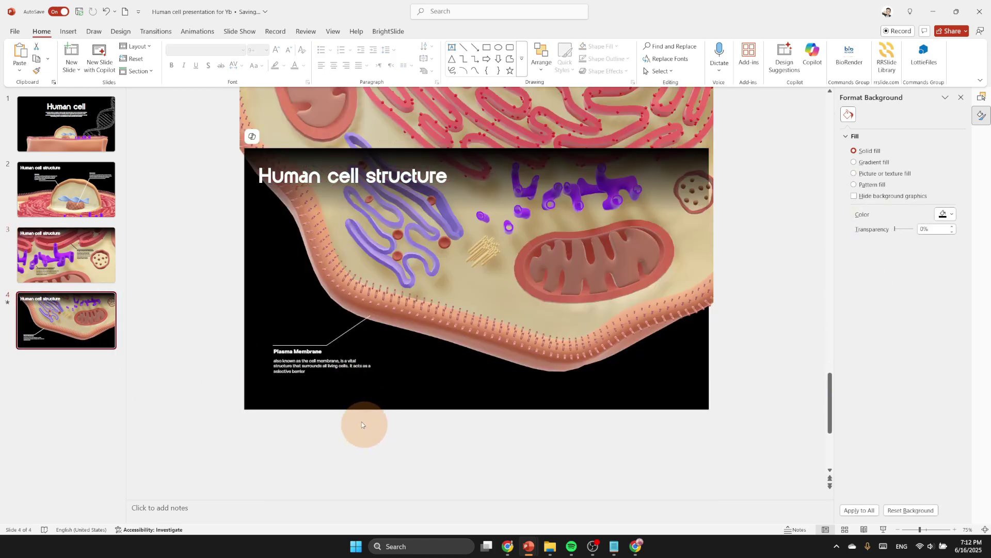
{"action": "left_click", "coordinate": [300, 367]}
{"action": "left_click", "coordinate": [341, 349], "text": "shift"}
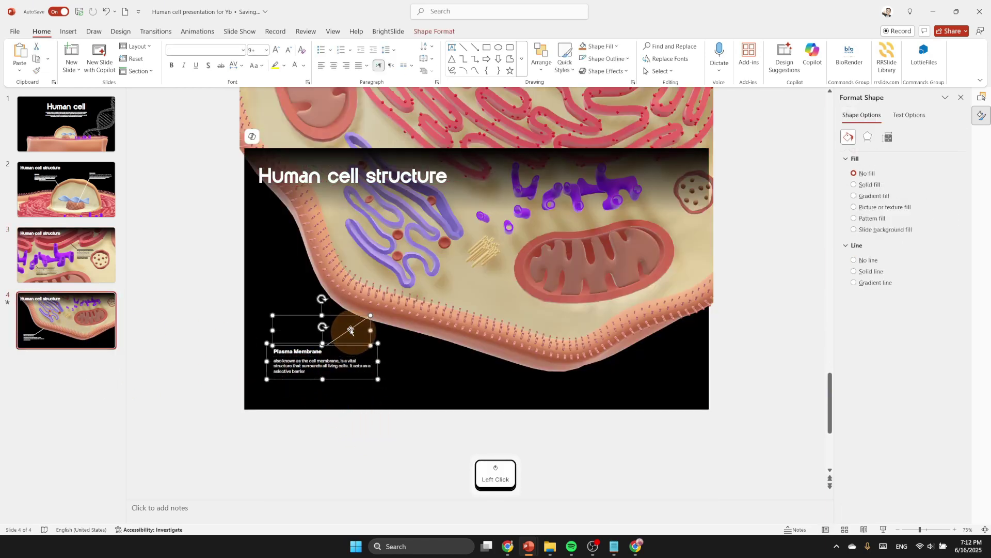
{"action": "key", "text": "ctrl+g"}
{"action": "left_click", "coordinate": [312, 426]}
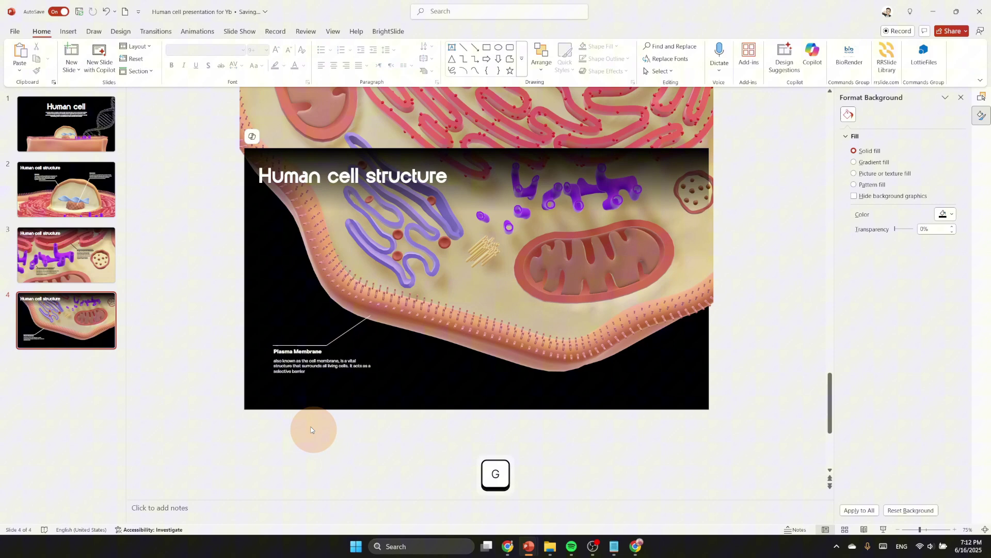
{"action": "left_click", "coordinate": [214, 417]}
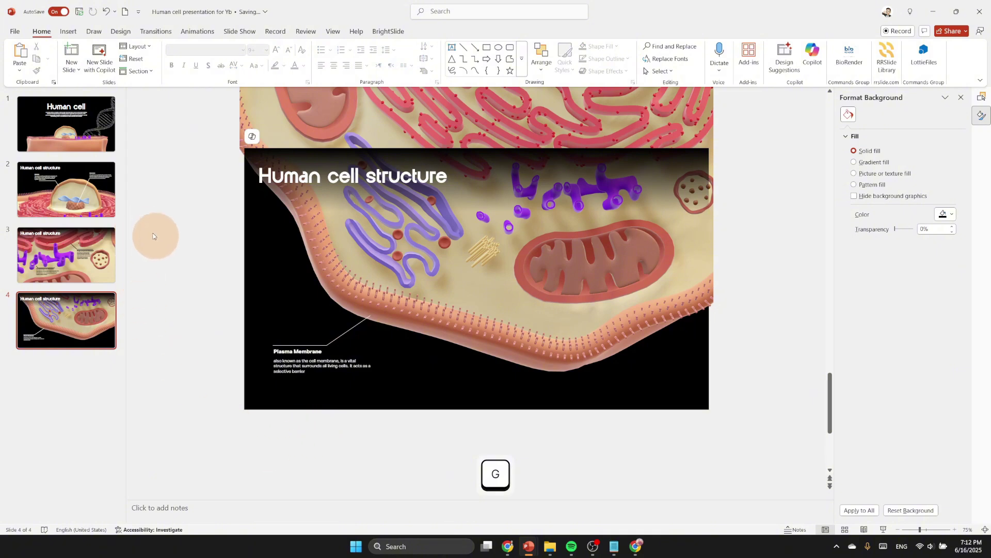
{"action": "left_click", "coordinate": [95, 198]}
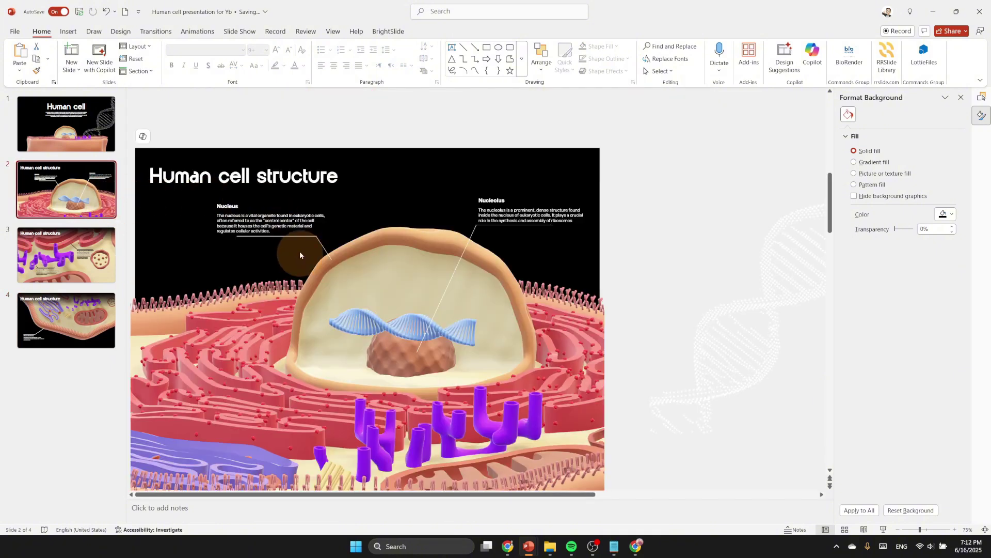
{"action": "left_click", "coordinate": [289, 237]}
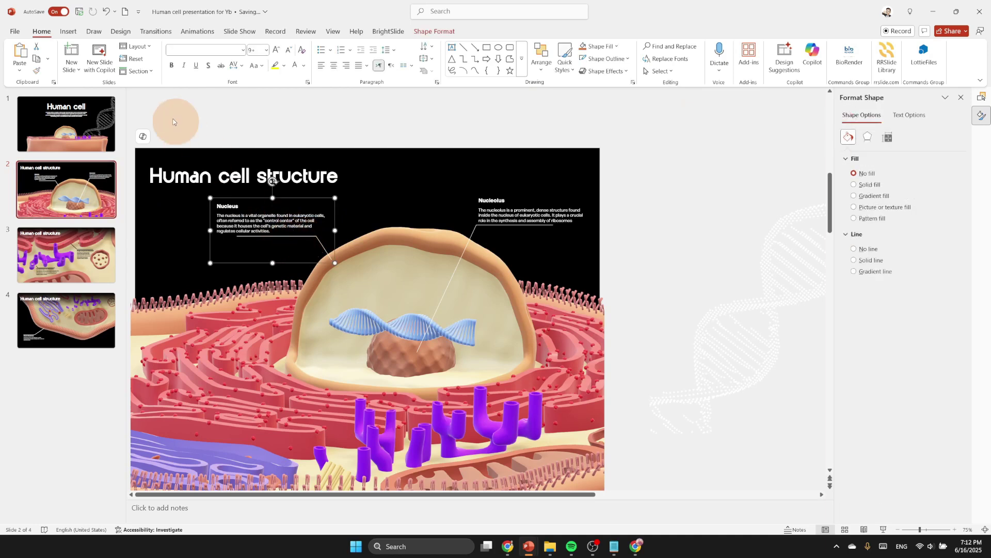
Give the Nucleus callout a Wipe entrance coming From Right
{"action": "left_click", "coordinate": [200, 33]}
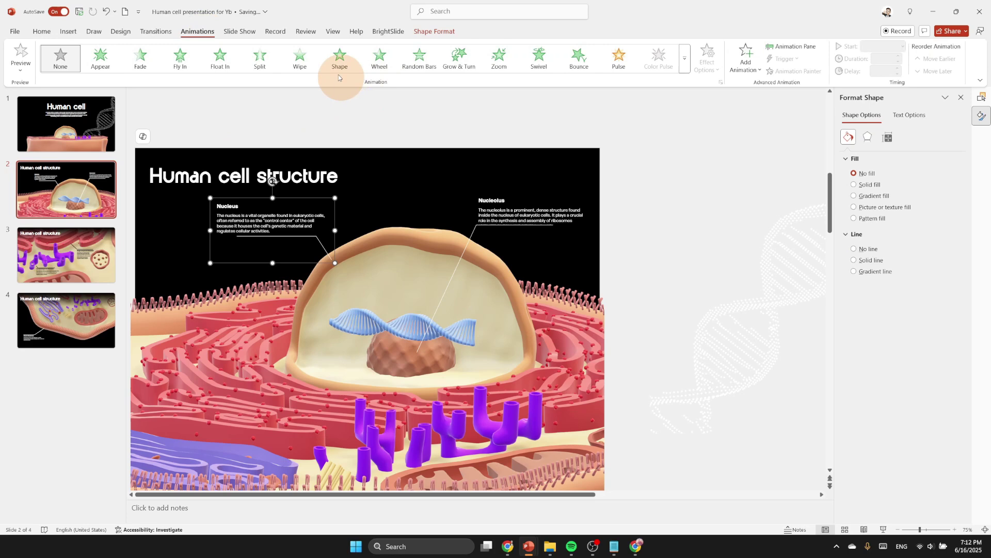
{"action": "left_click", "coordinate": [298, 59]}
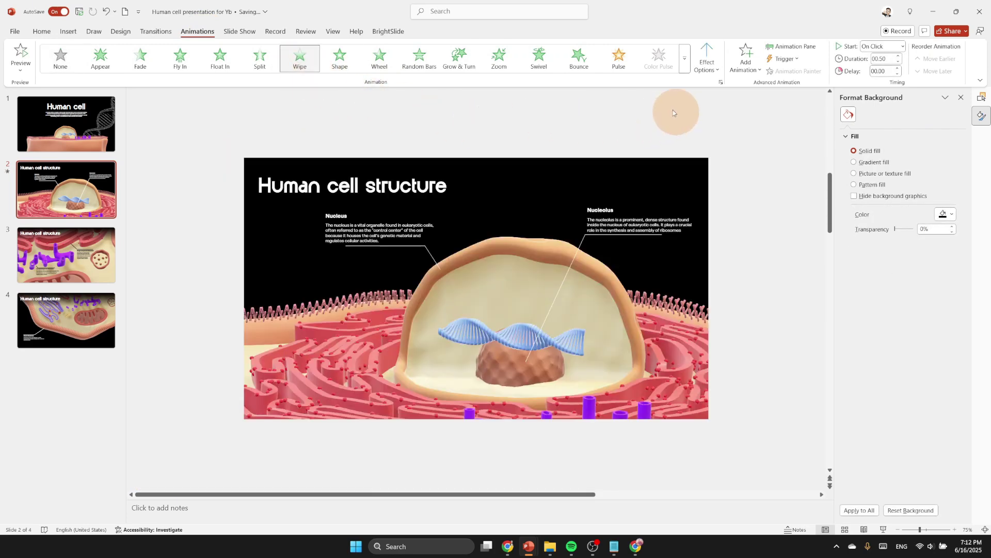
{"action": "left_click", "coordinate": [707, 61]}
{"action": "left_click", "coordinate": [722, 153]}
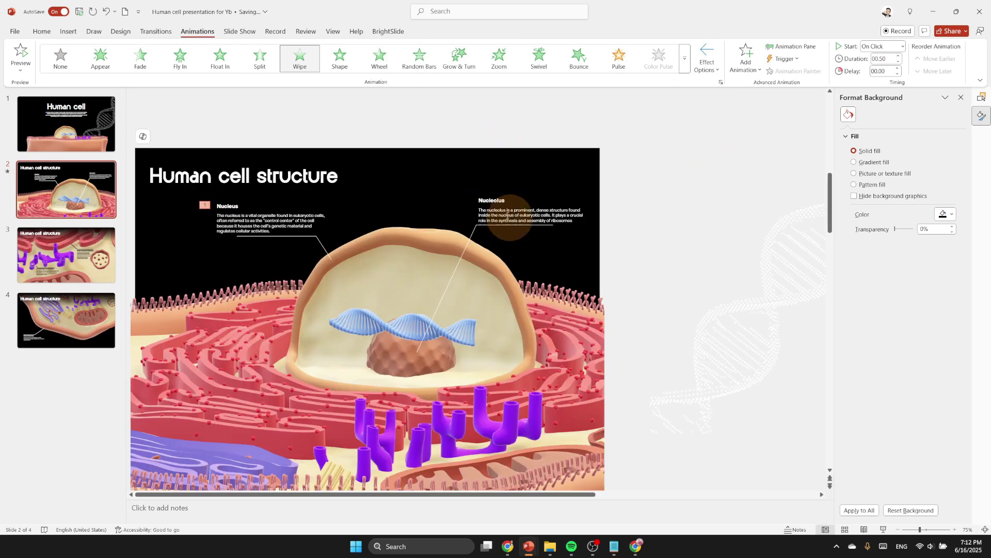
Give the Nucleolus callout group a Wipe entrance coming From Left
{"action": "left_click", "coordinate": [508, 216]}
{"action": "left_click", "coordinate": [596, 192]}
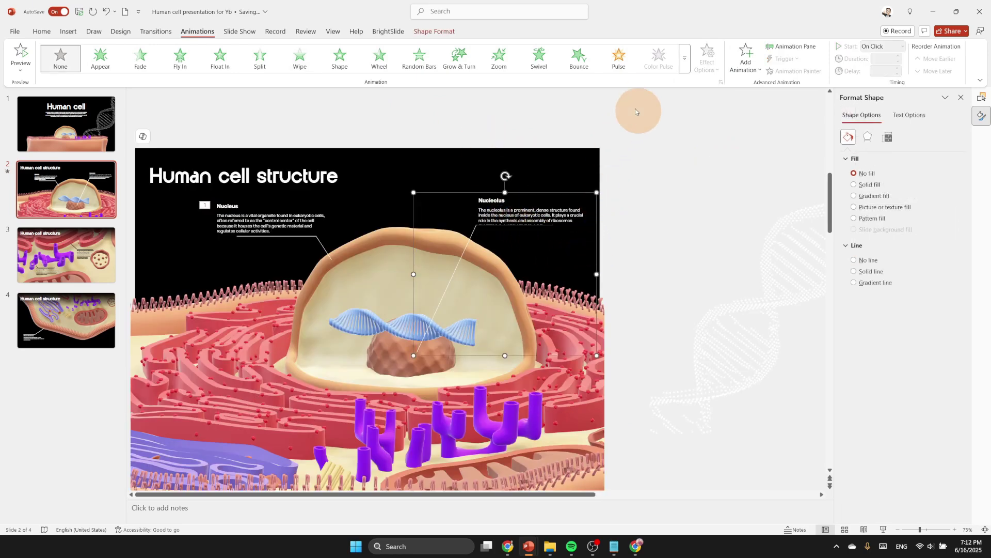
{"action": "left_click", "coordinate": [301, 59]}
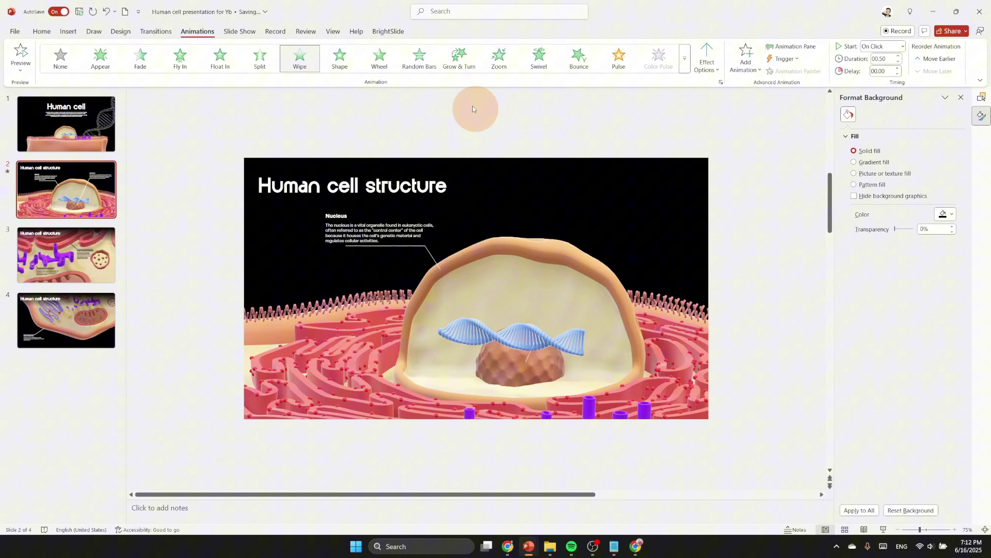
{"action": "left_click", "coordinate": [704, 75]}
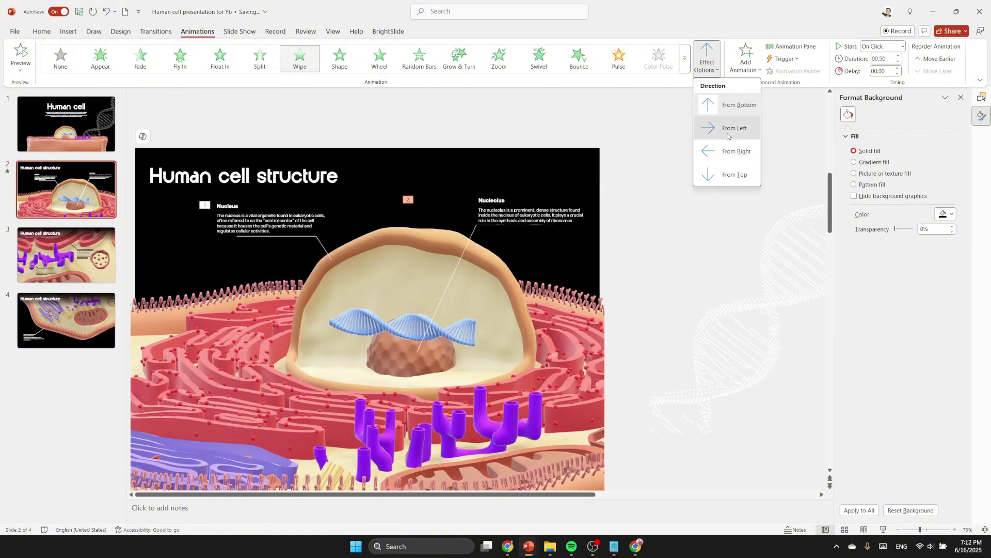
{"action": "left_click", "coordinate": [708, 126]}
Set both slide 2 wipe animations to start With Previous
{"action": "left_click", "coordinate": [791, 46]}
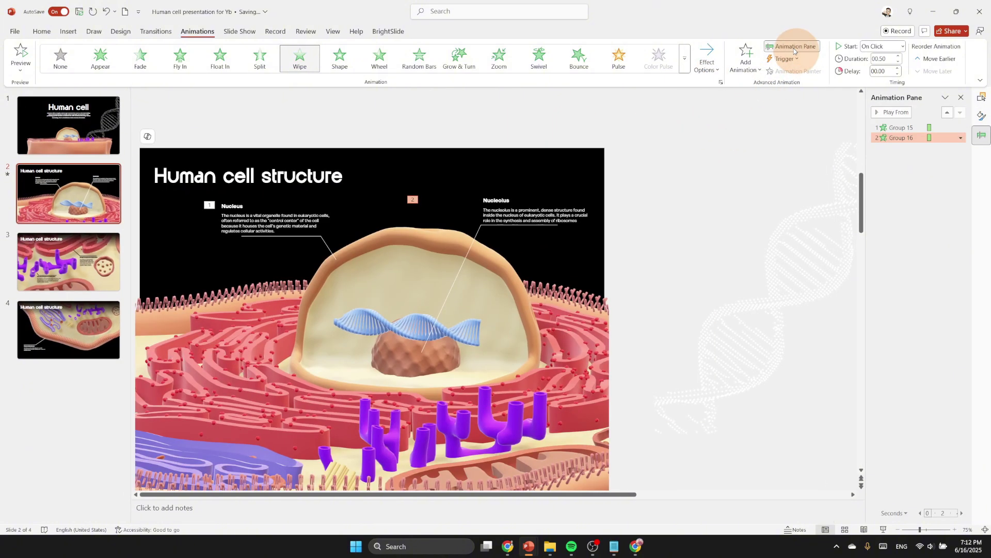
{"action": "left_click", "coordinate": [915, 148]}
{"action": "left_click", "coordinate": [924, 128], "text": "shift"}
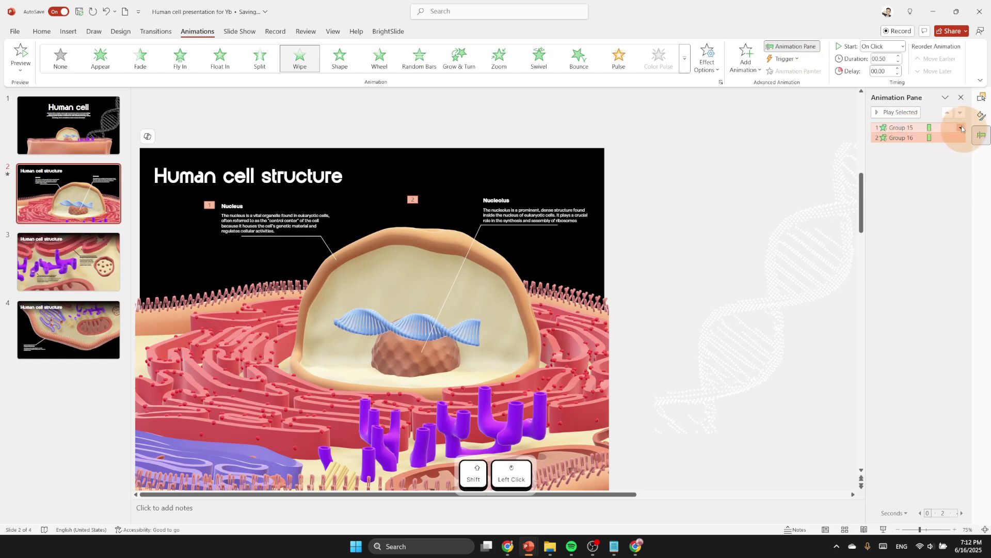
{"action": "left_click", "coordinate": [961, 128]}
{"action": "left_click", "coordinate": [949, 149]}
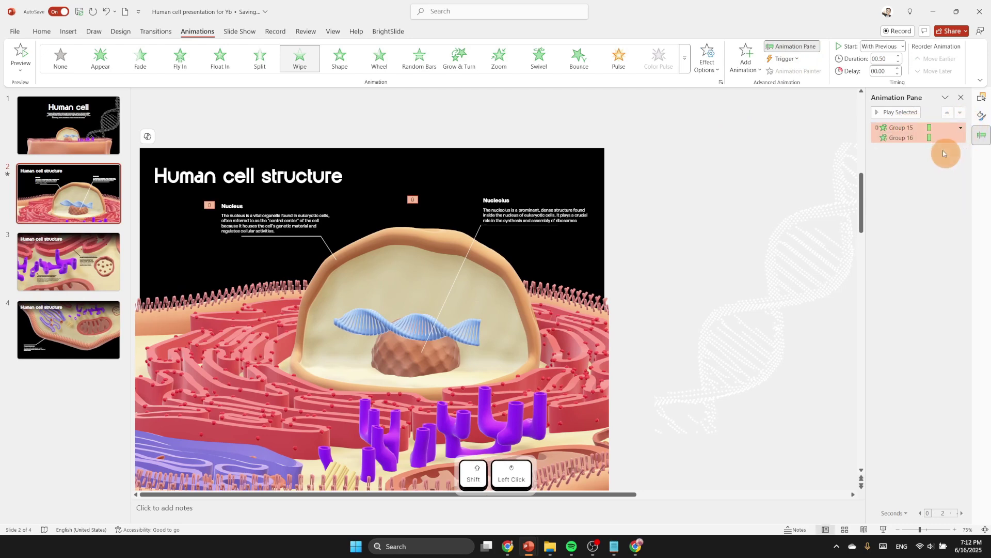
{"action": "left_click", "coordinate": [918, 183]}
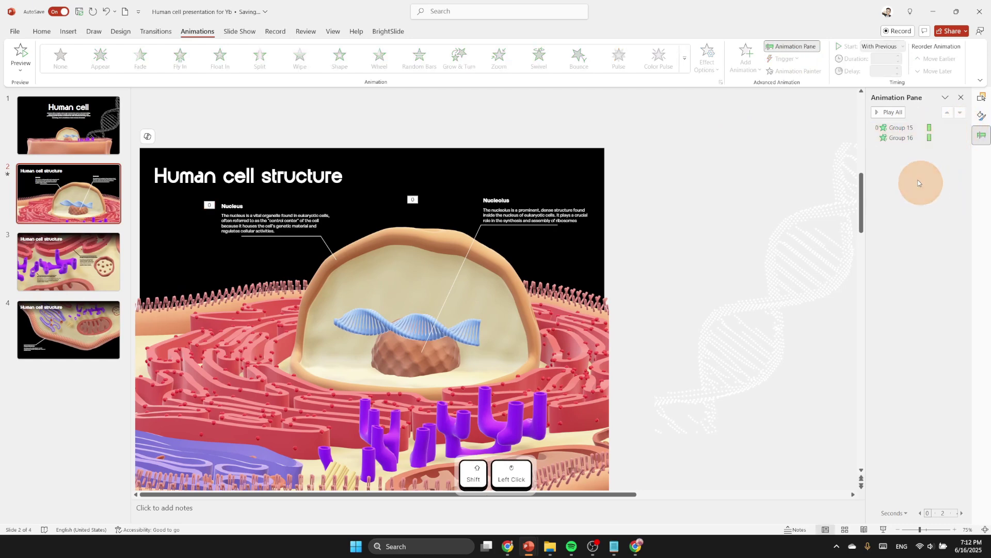
On slide 3, wipe in the Smooth ER callout From Right and the Rough ER callout From Left
{"action": "left_click", "coordinate": [81, 265]}
{"action": "left_click", "coordinate": [392, 361]}
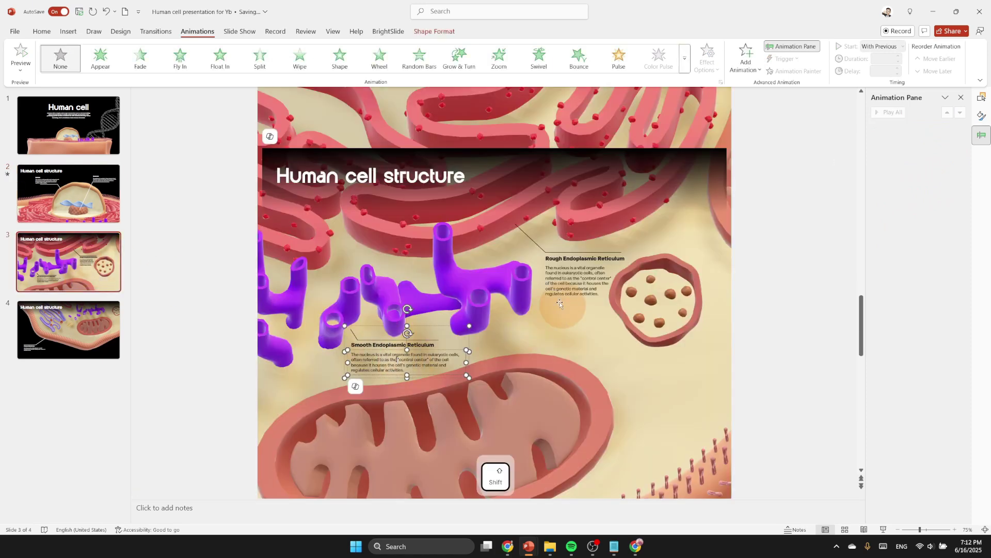
{"action": "left_click", "coordinate": [575, 275], "text": "shift"}
{"action": "left_click", "coordinate": [305, 66]}
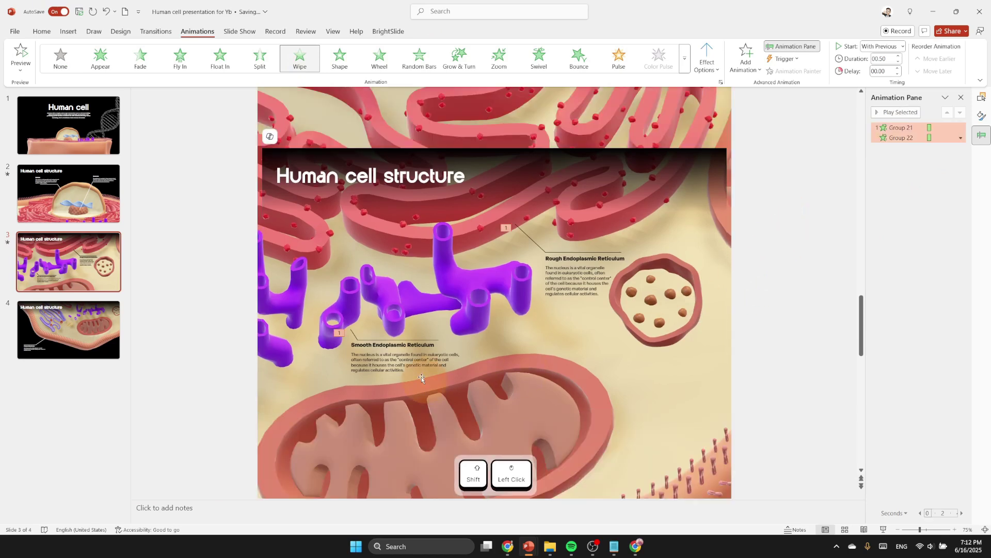
{"action": "left_click", "coordinate": [390, 349]}
{"action": "left_click", "coordinate": [707, 59]}
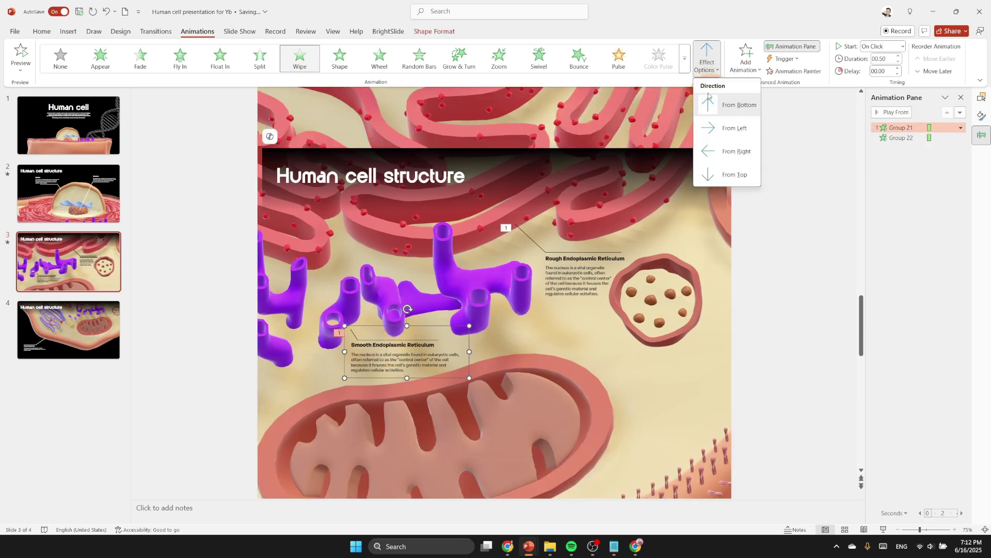
{"action": "left_click", "coordinate": [720, 152]}
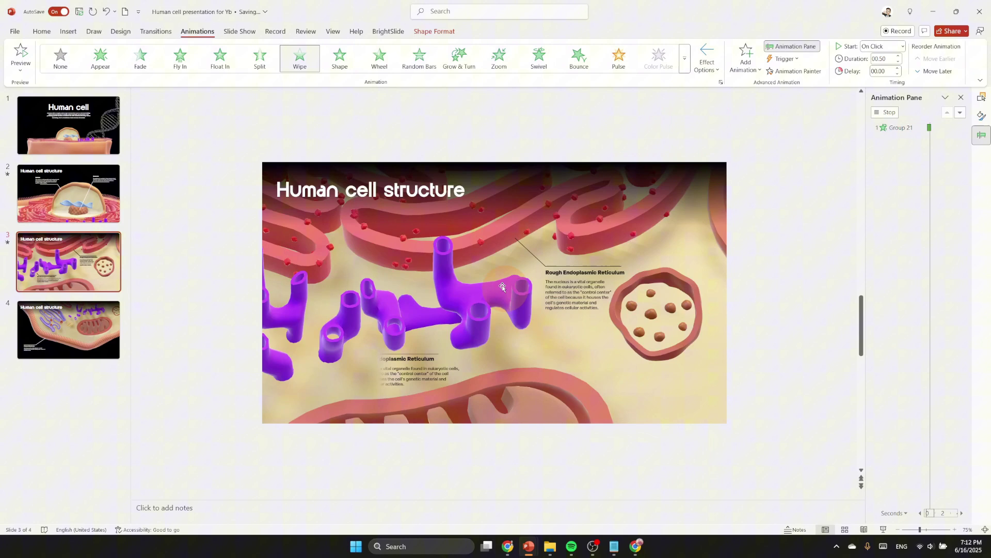
{"action": "left_click", "coordinate": [553, 290]}
{"action": "left_click", "coordinate": [707, 59]}
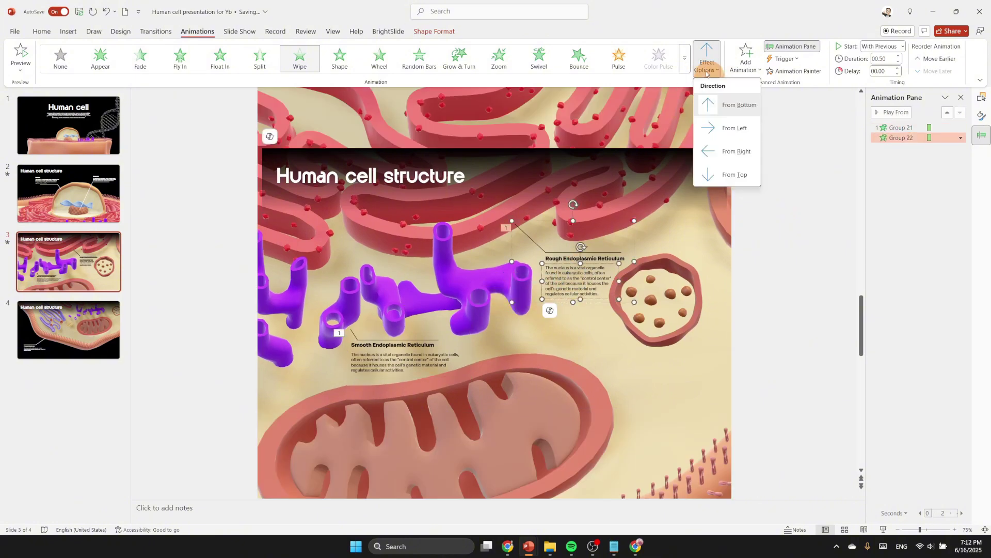
{"action": "left_click", "coordinate": [733, 128]}
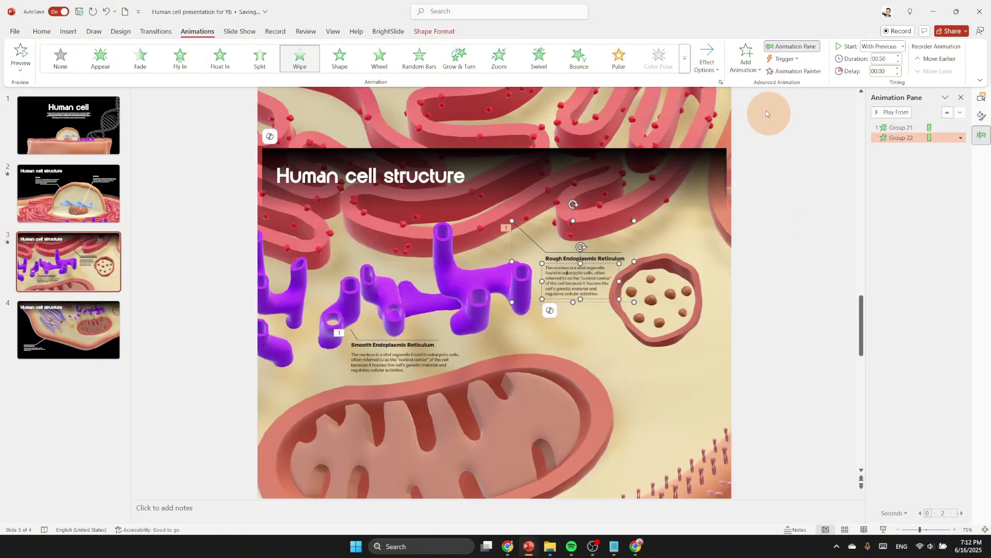
Set both slide 3 wipe animations to start With Previous
{"action": "left_click", "coordinate": [962, 129], "text": "shift"}
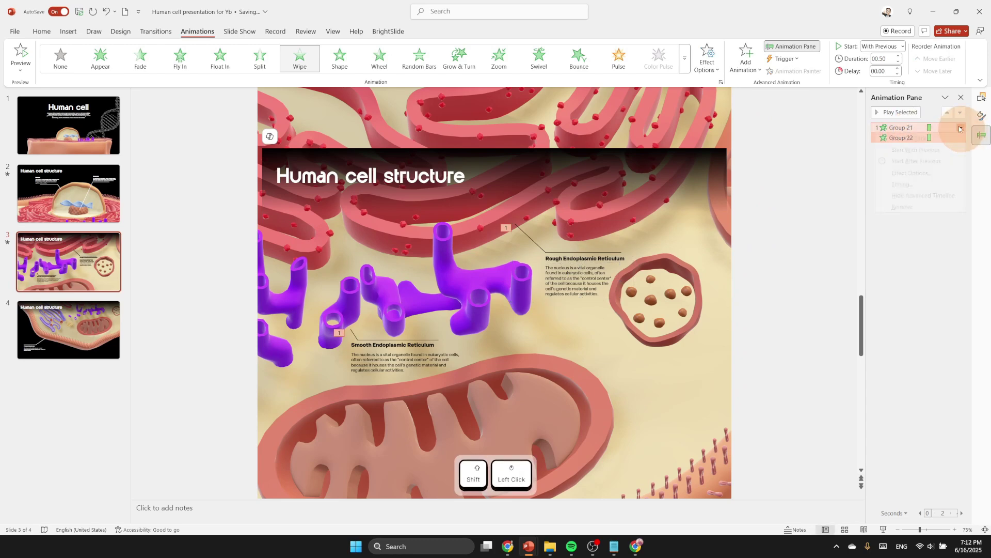
{"action": "left_click", "coordinate": [945, 149]}
{"action": "left_click", "coordinate": [931, 190]}
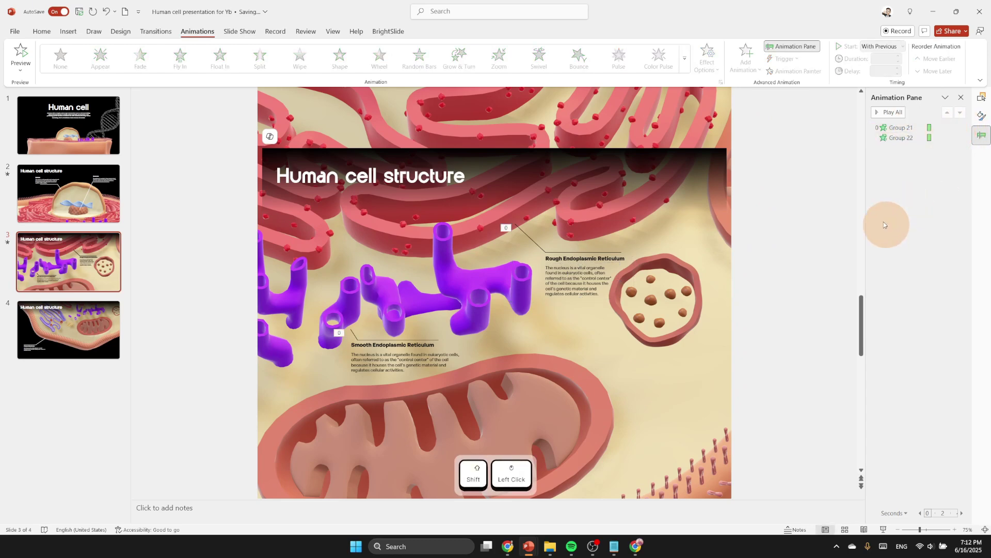
Give slide 4's Plasma Membrane callout a From Right wipe starting With Previous
{"action": "left_click", "coordinate": [117, 343]}
{"action": "left_click", "coordinate": [364, 363]}
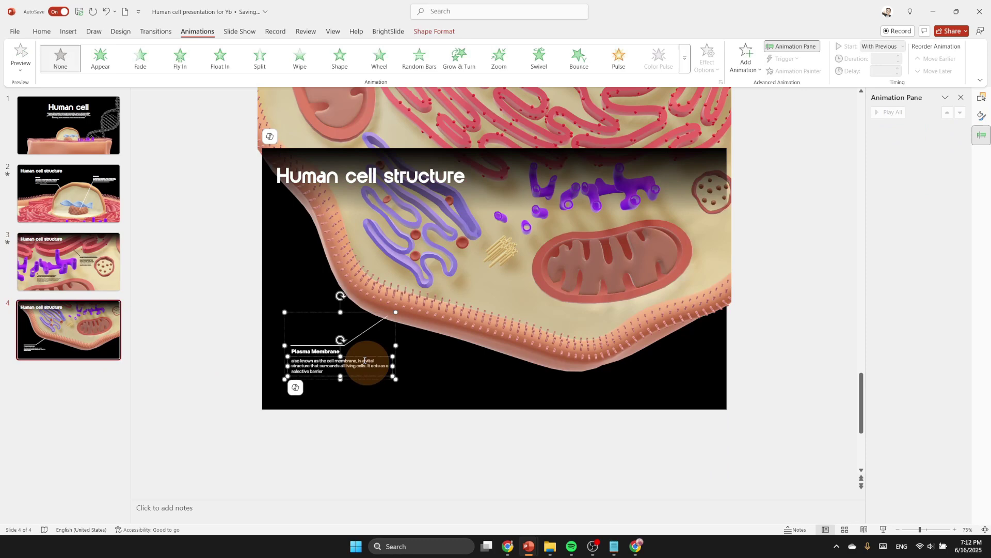
{"action": "left_click", "coordinate": [300, 57]}
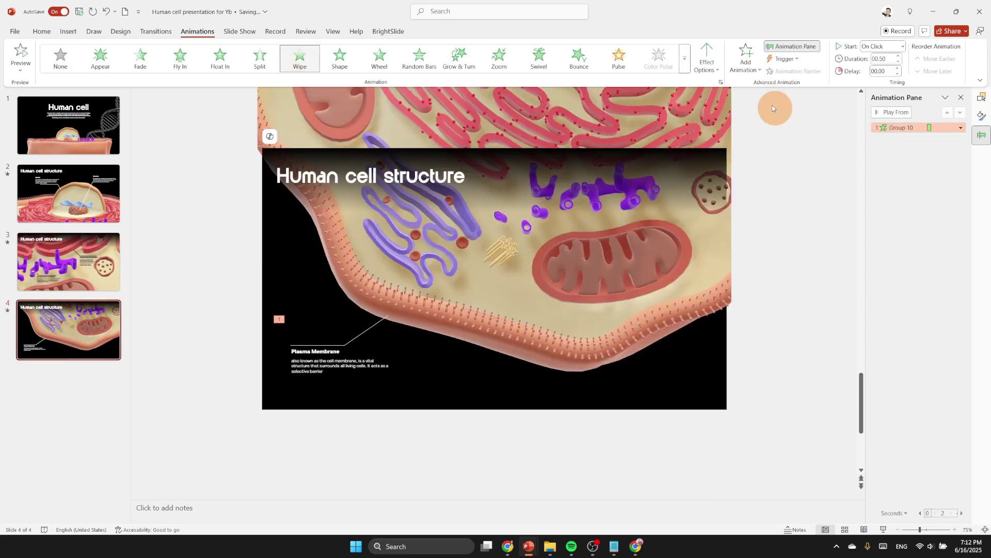
{"action": "left_click", "coordinate": [702, 68]}
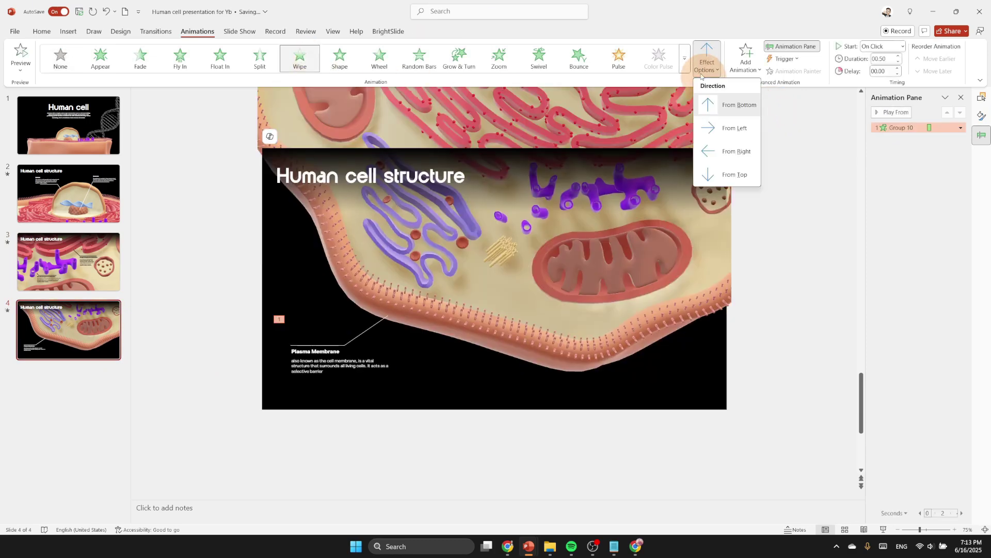
{"action": "left_click", "coordinate": [727, 155]}
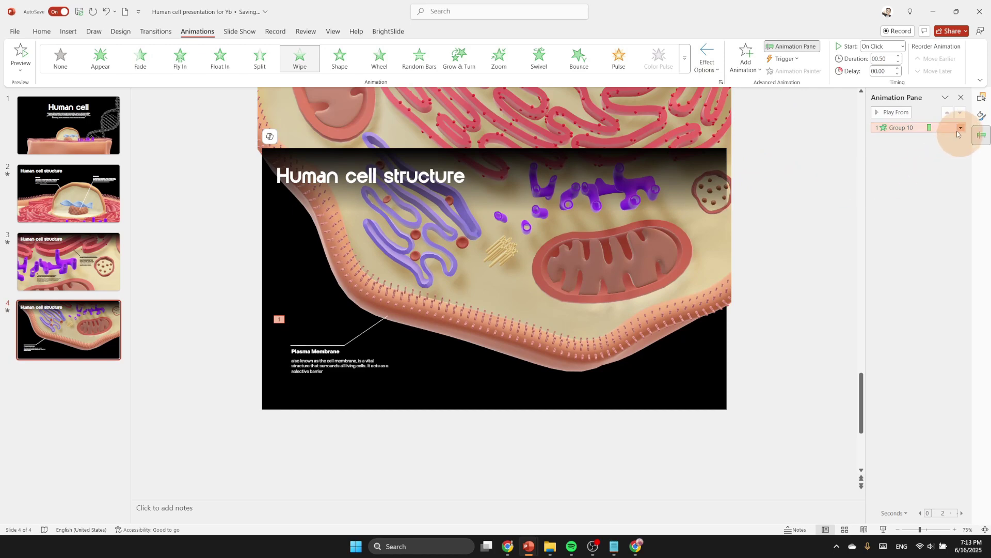
{"action": "left_click", "coordinate": [960, 129]}
{"action": "left_click", "coordinate": [929, 150]}
{"action": "left_click", "coordinate": [800, 171]}
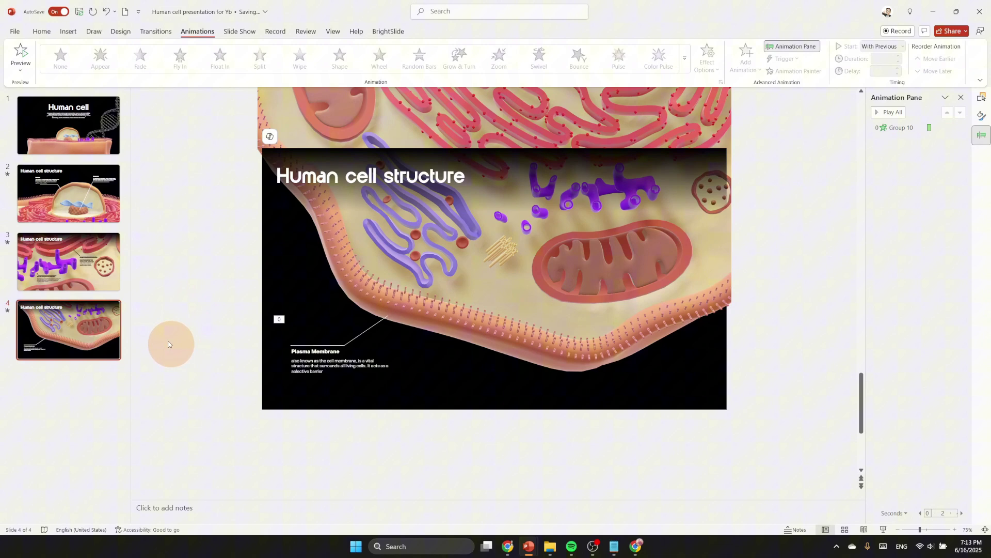
Select slides 1–4 and apply a Morph transition with a 01.00 duration
{"action": "left_click", "coordinate": [69, 149], "text": "shift"}
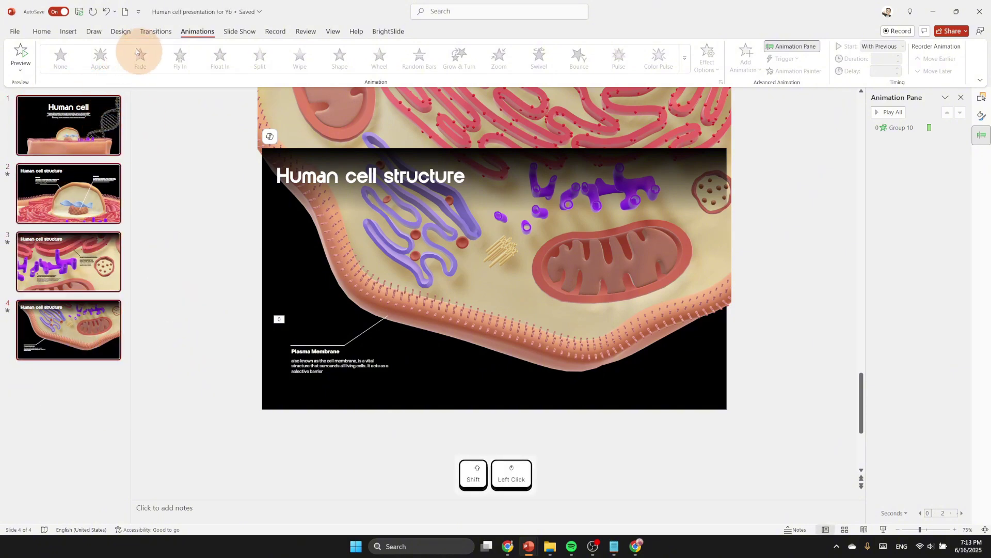
{"action": "left_click", "coordinate": [155, 31]}
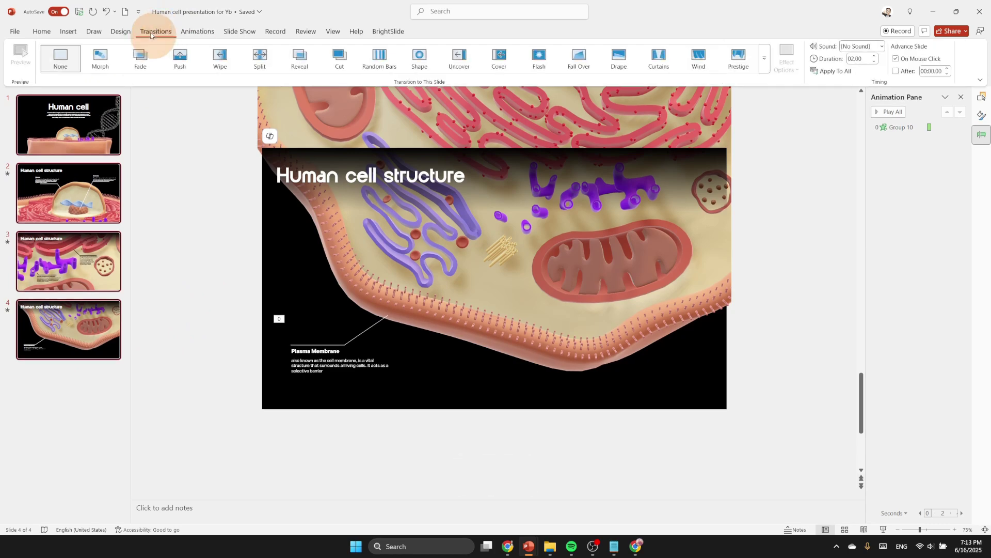
{"action": "left_click", "coordinate": [103, 58]}
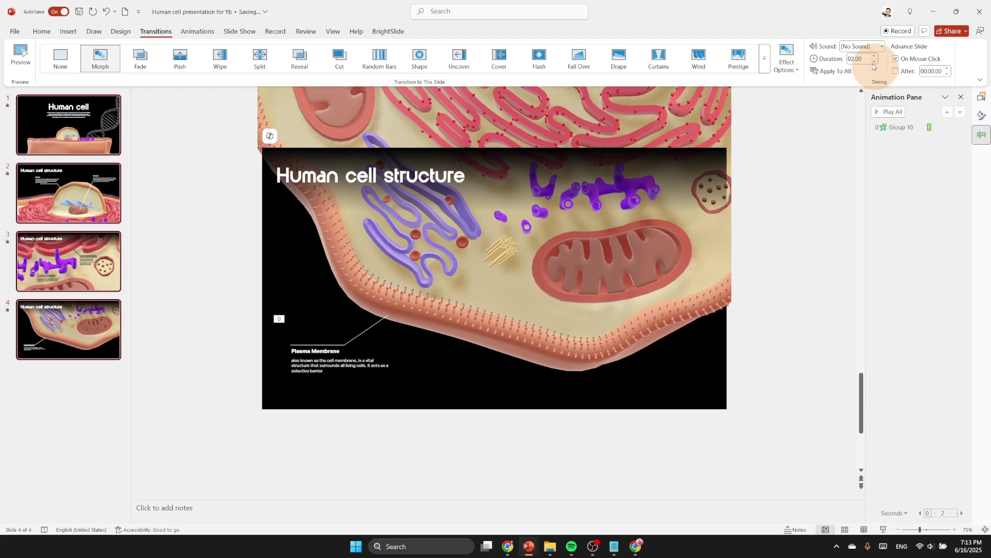
{"action": "left_click", "coordinate": [113, 129]}
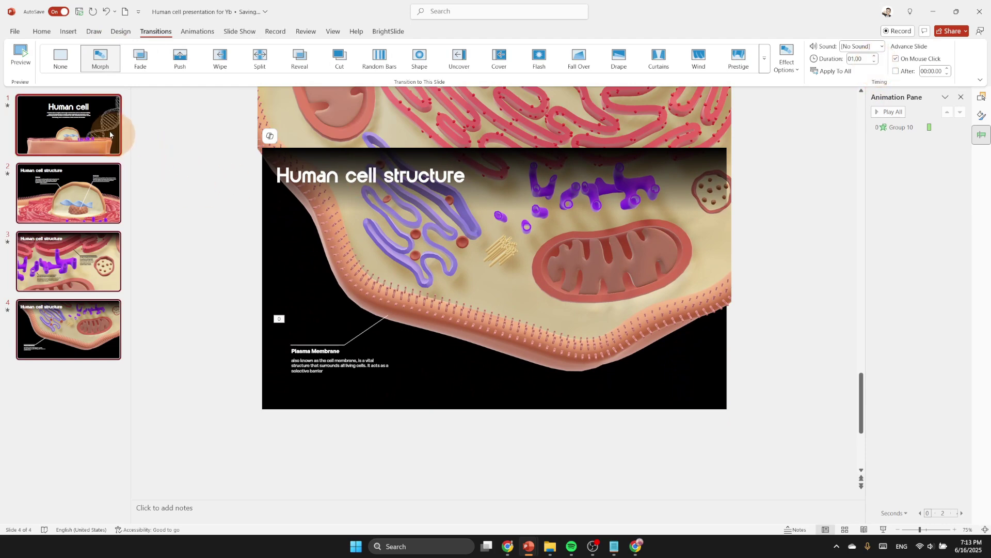